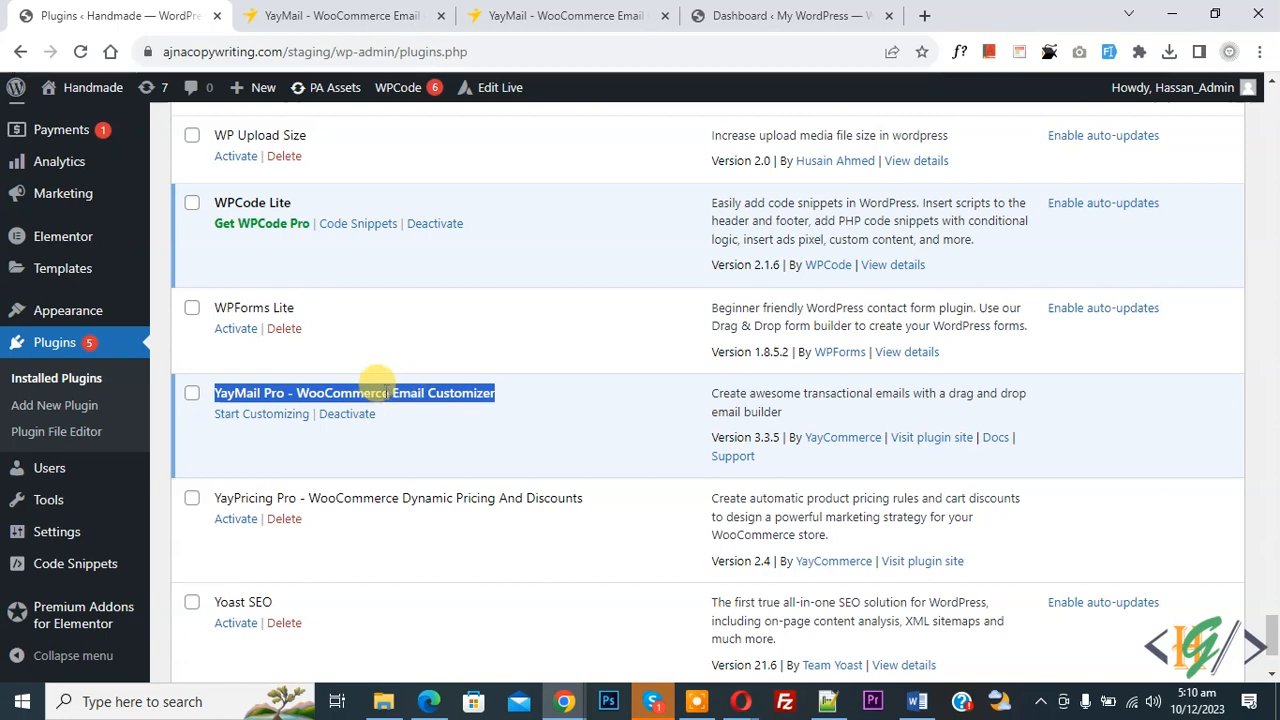
Review the YayMail product pages, return to the installed plugins list and start customizing with YayMail Pro.
{"action": "left_click", "coordinate": [543, 12]}
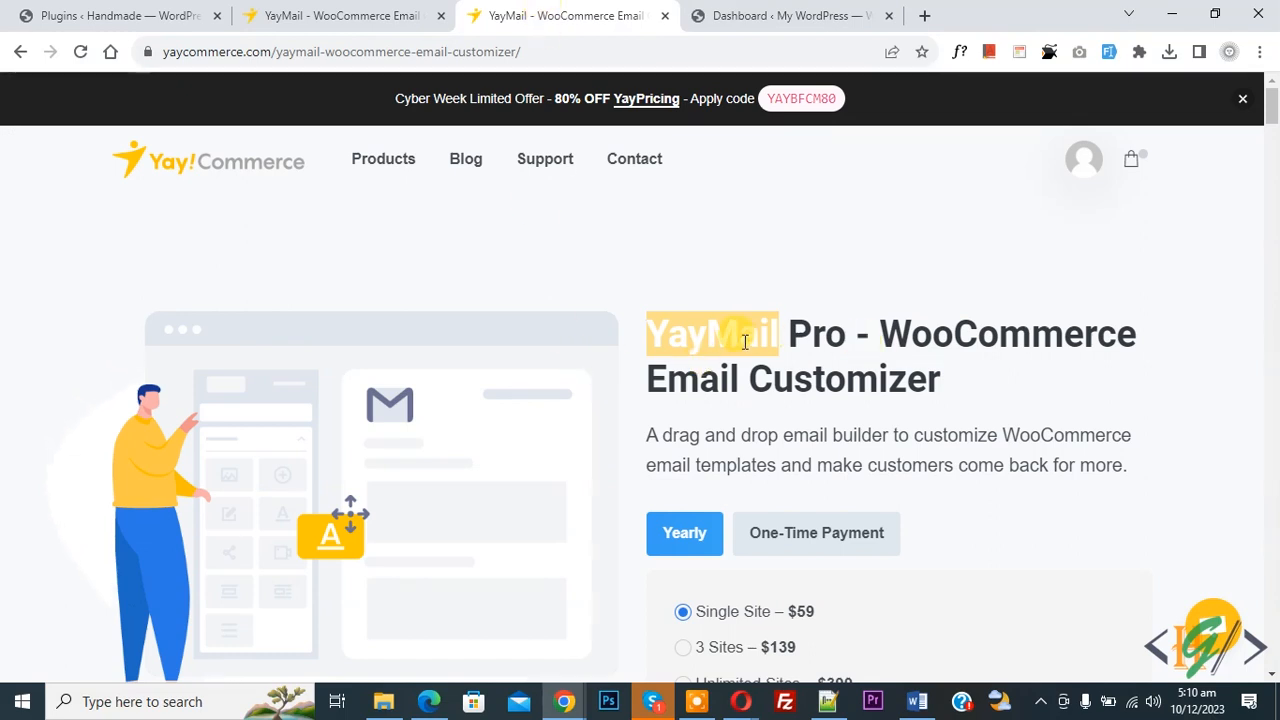
{"action": "key", "text": "ctrl+shift+Tab"}
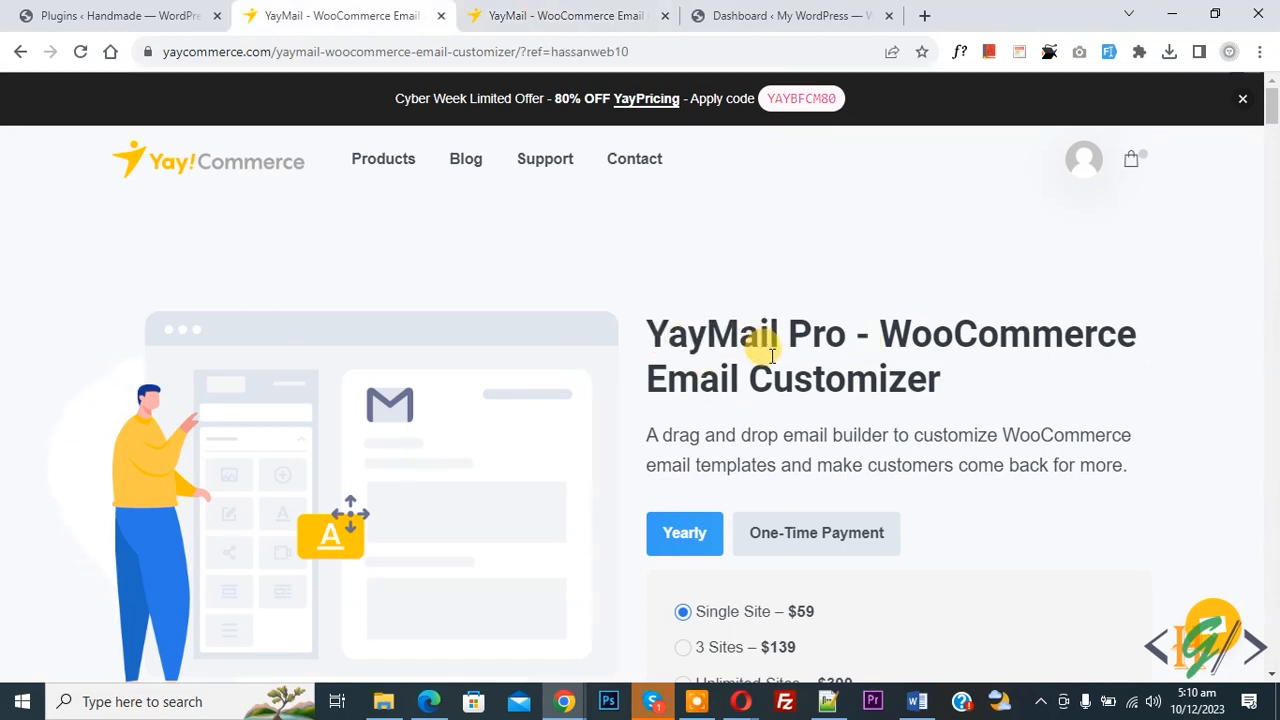
{"action": "left_click", "coordinate": [55, 12]}
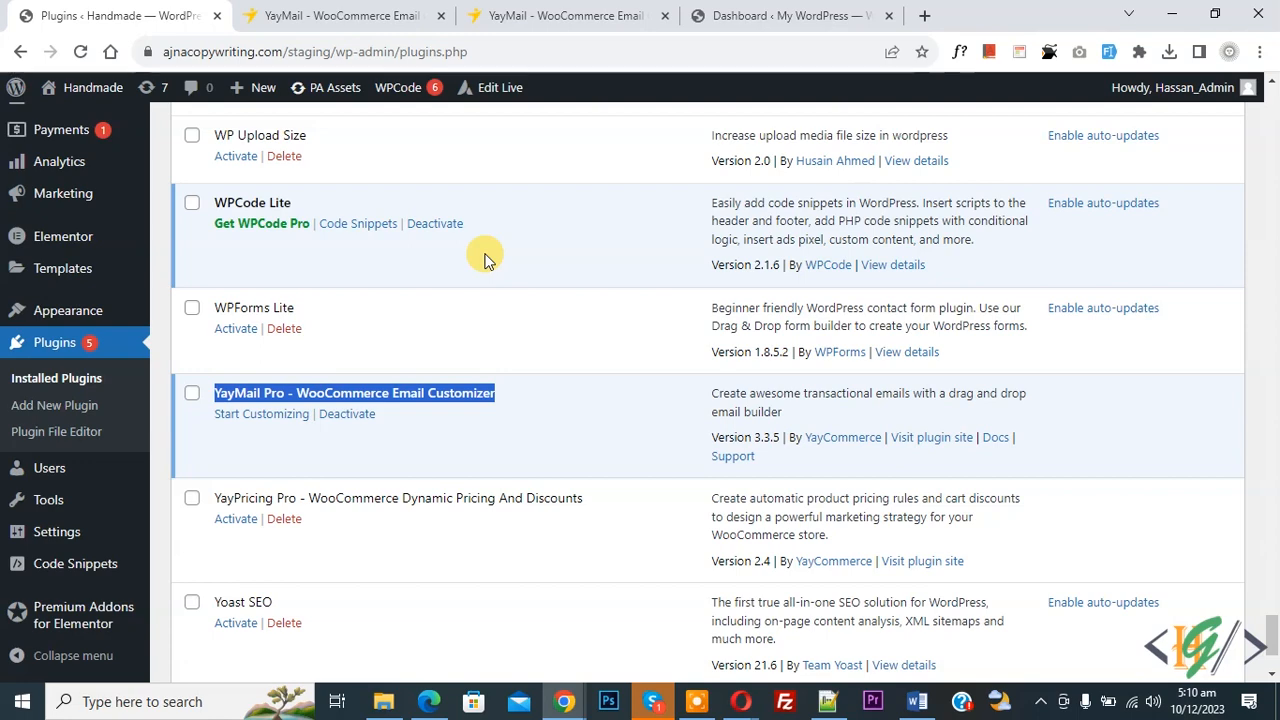
{"action": "left_click", "coordinate": [277, 418]}
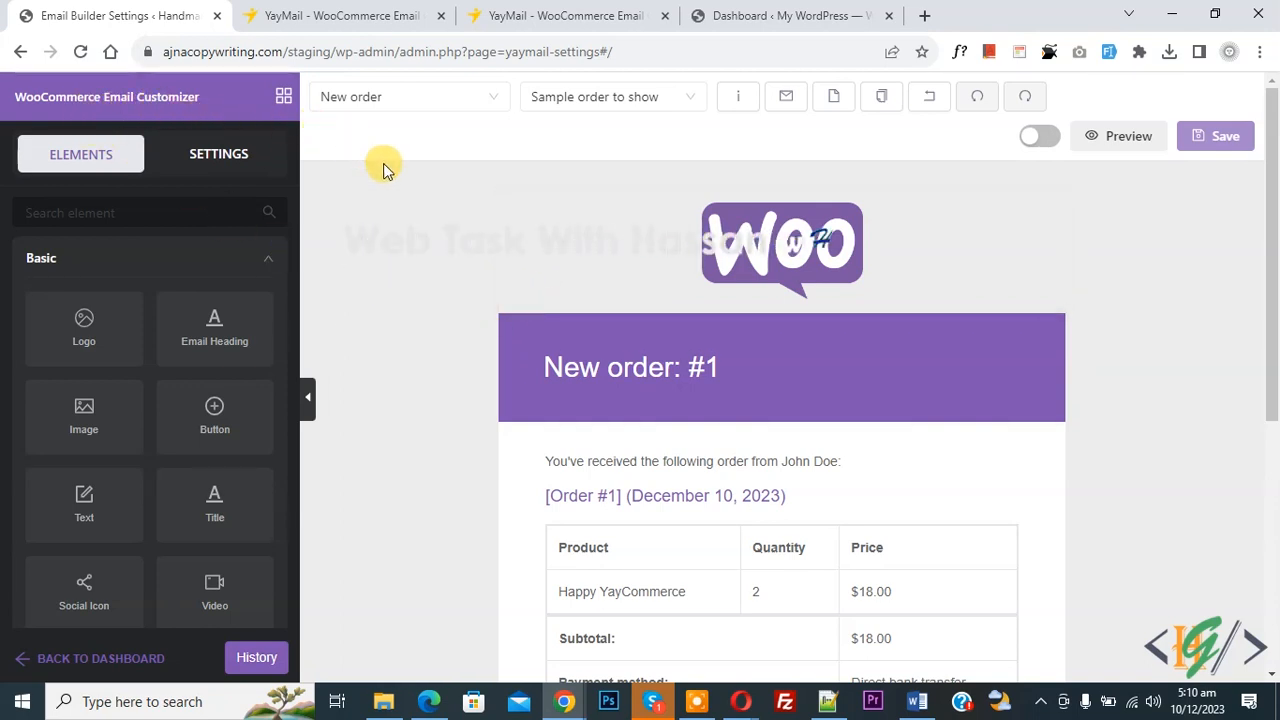
Examine the available email templates, keep New order selected, and look through the sample orders that can be shown.
{"action": "left_click", "coordinate": [388, 100]}
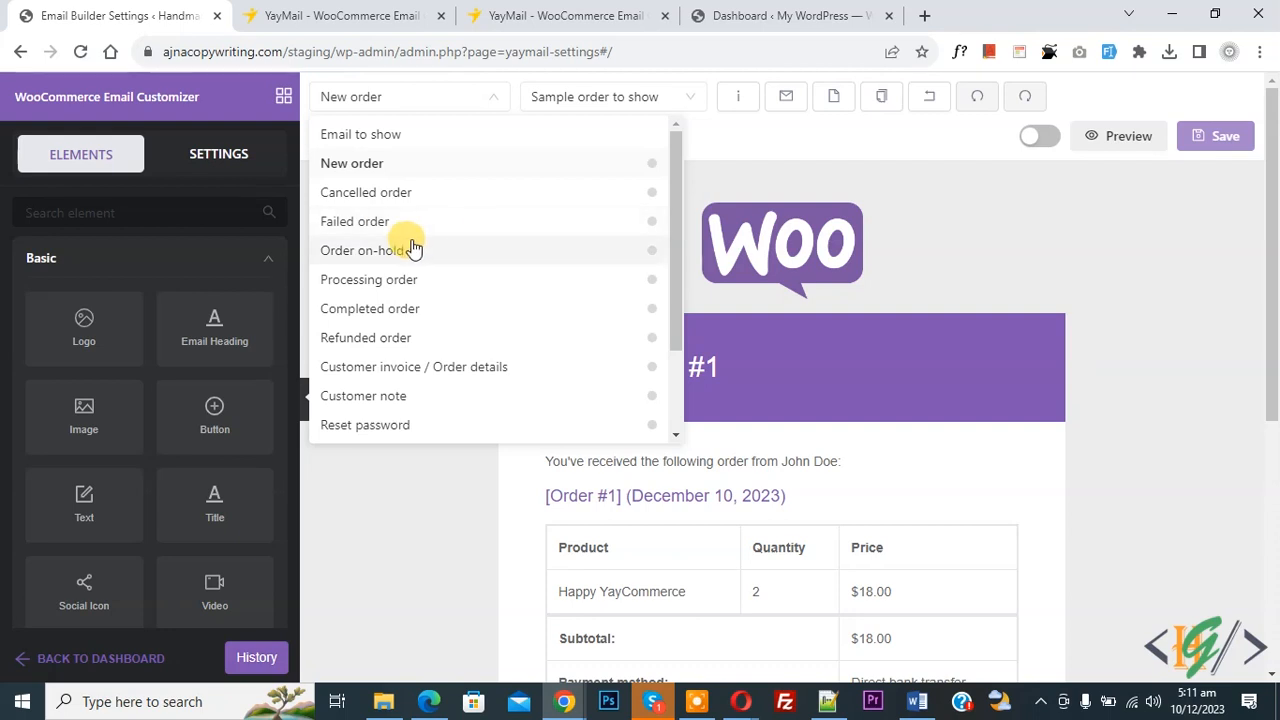
{"action": "left_click", "coordinate": [366, 167]}
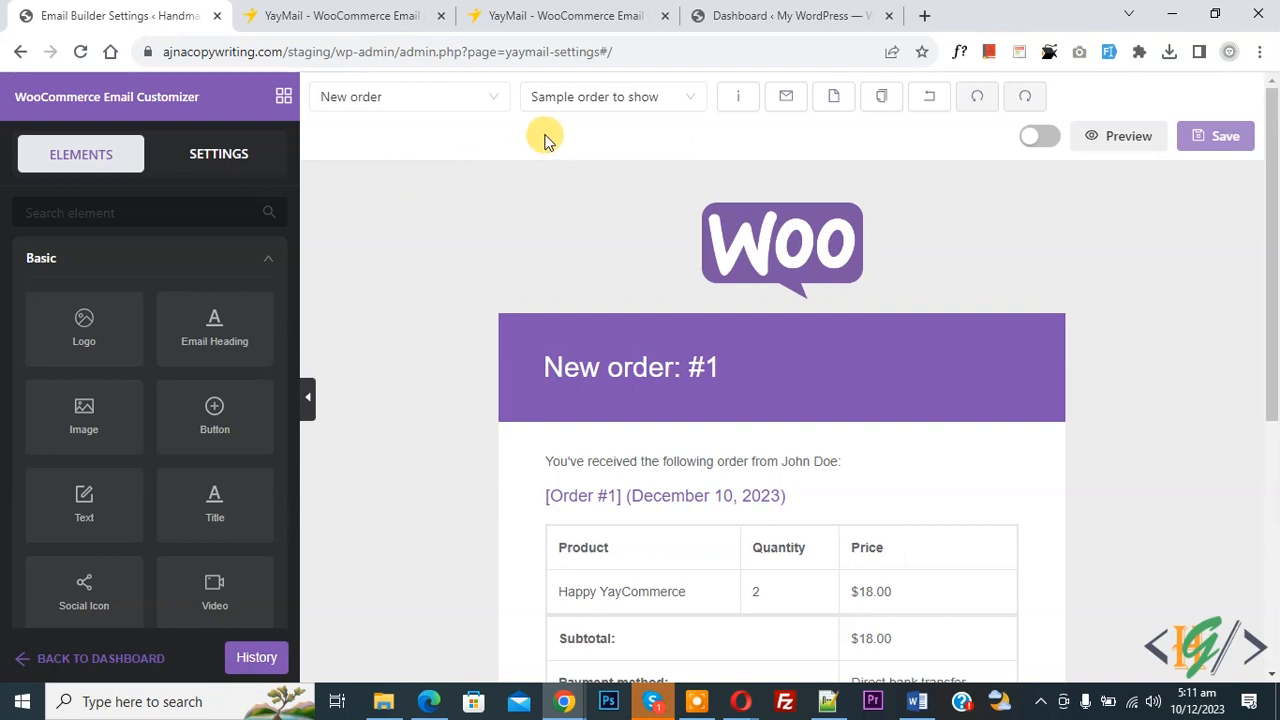
{"action": "left_click", "coordinate": [588, 108]}
{"action": "scroll", "coordinate": [655, 270], "scroll_direction": "down", "scroll_amount": 5}
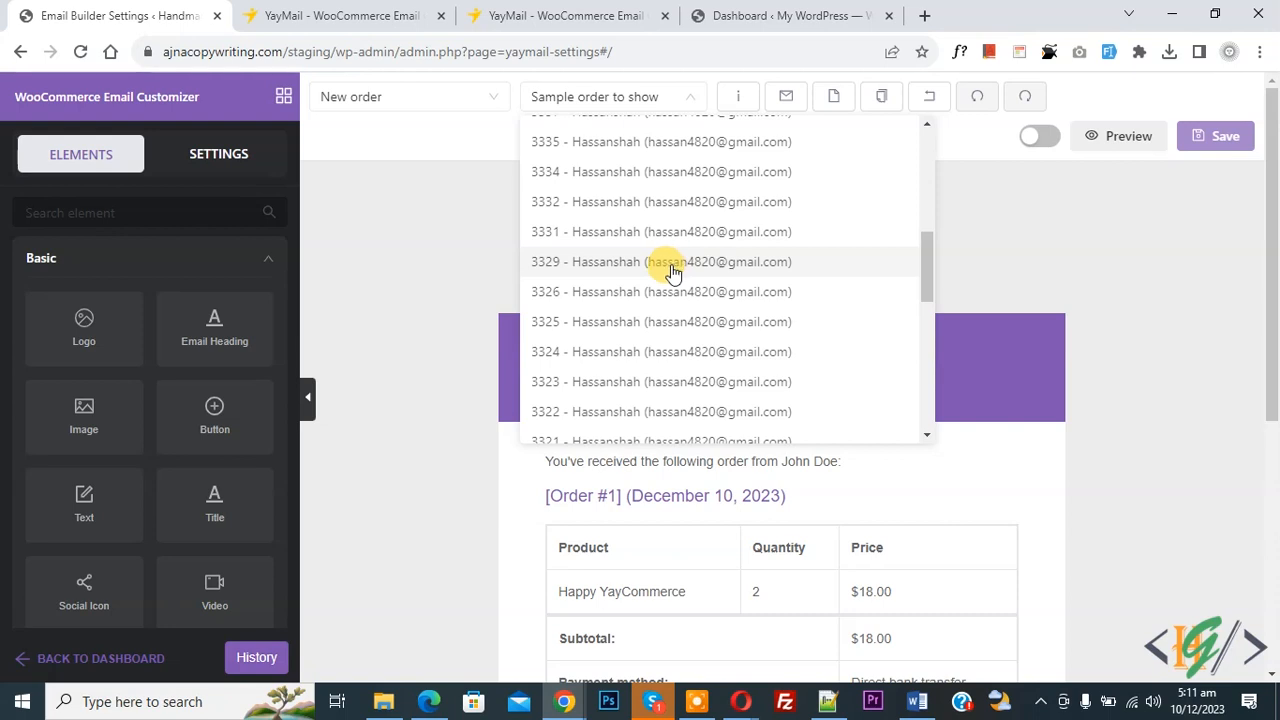
{"action": "left_click", "coordinate": [490, 242]}
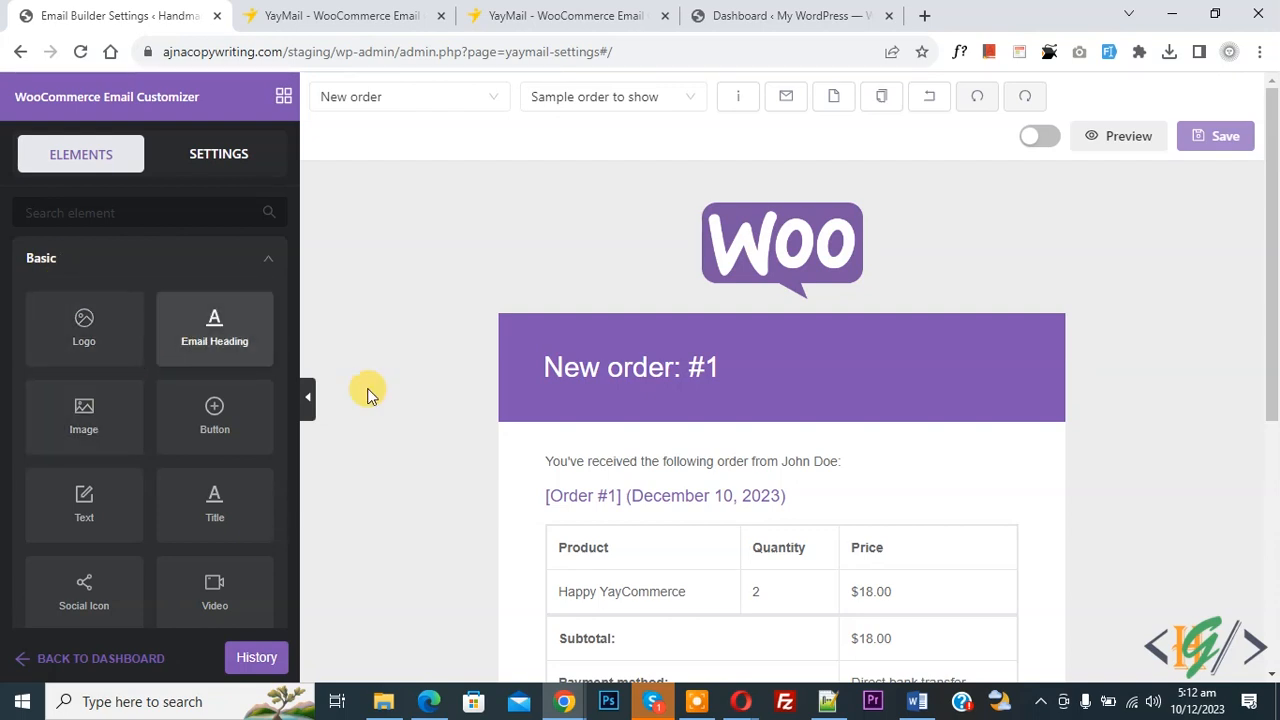
Examine the Basic, General, WooCommerce and Blocks element groups and the email builder's settings sections.
{"action": "scroll", "coordinate": [83, 327], "scroll_direction": "down", "scroll_amount": 5}
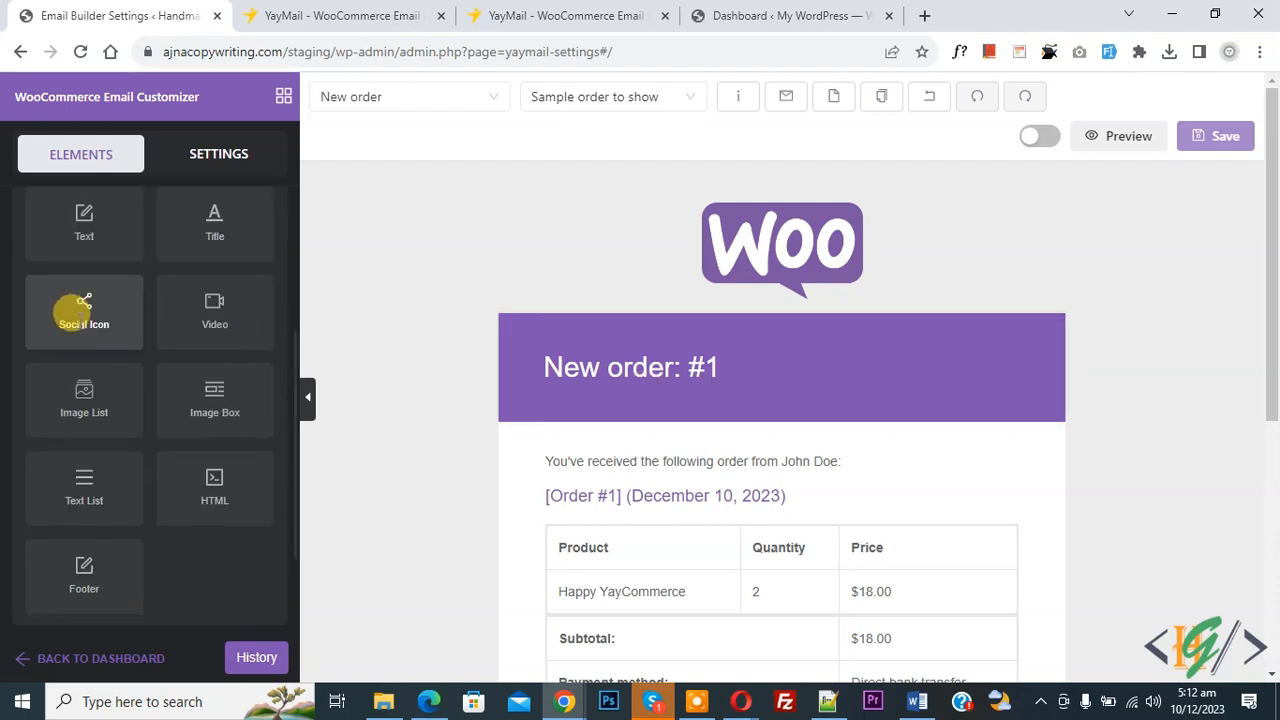
{"action": "left_click", "coordinate": [100, 505]}
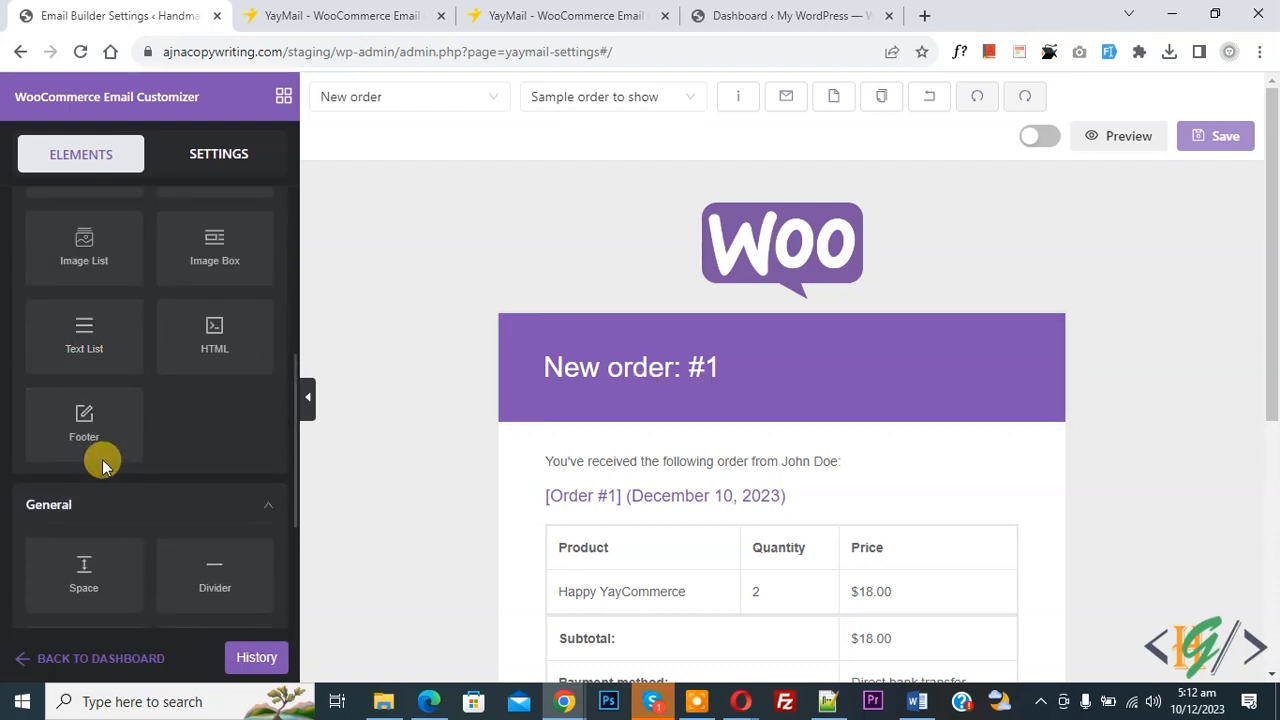
{"action": "scroll", "coordinate": [91, 457], "scroll_direction": "down", "scroll_amount": 3}
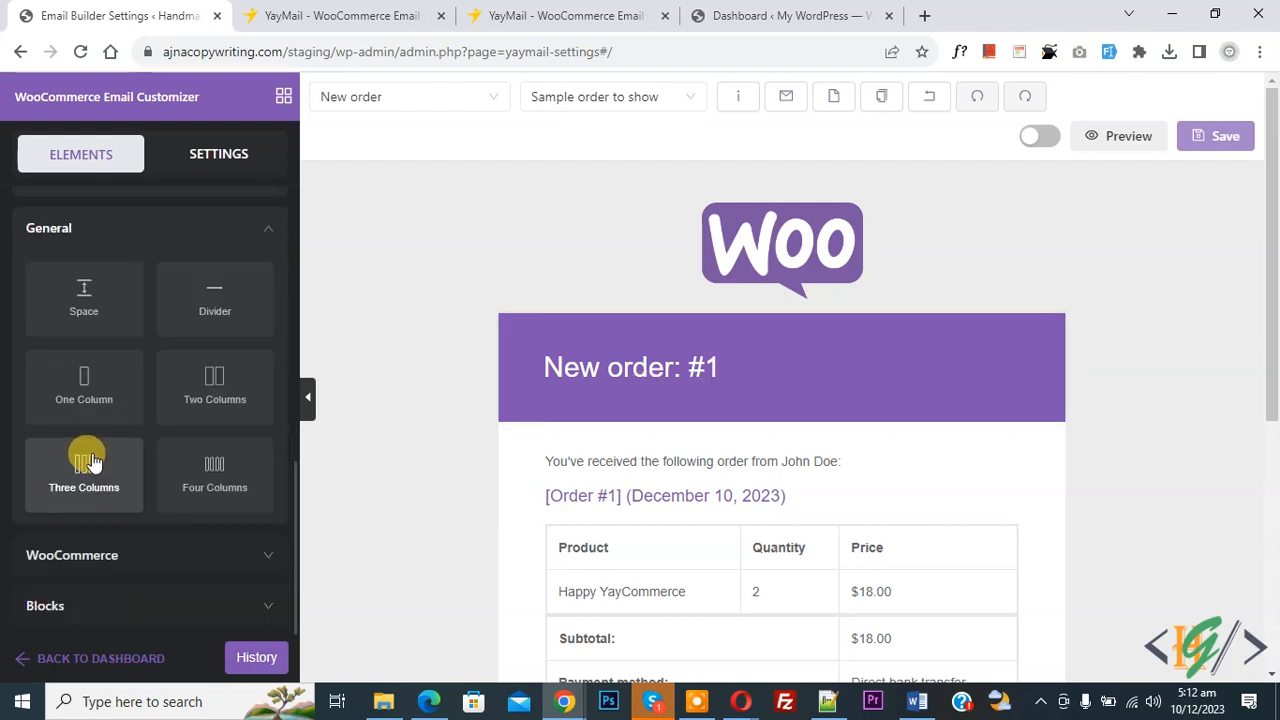
{"action": "left_click", "coordinate": [140, 558]}
{"action": "scroll", "coordinate": [114, 466], "scroll_direction": "down", "scroll_amount": 2}
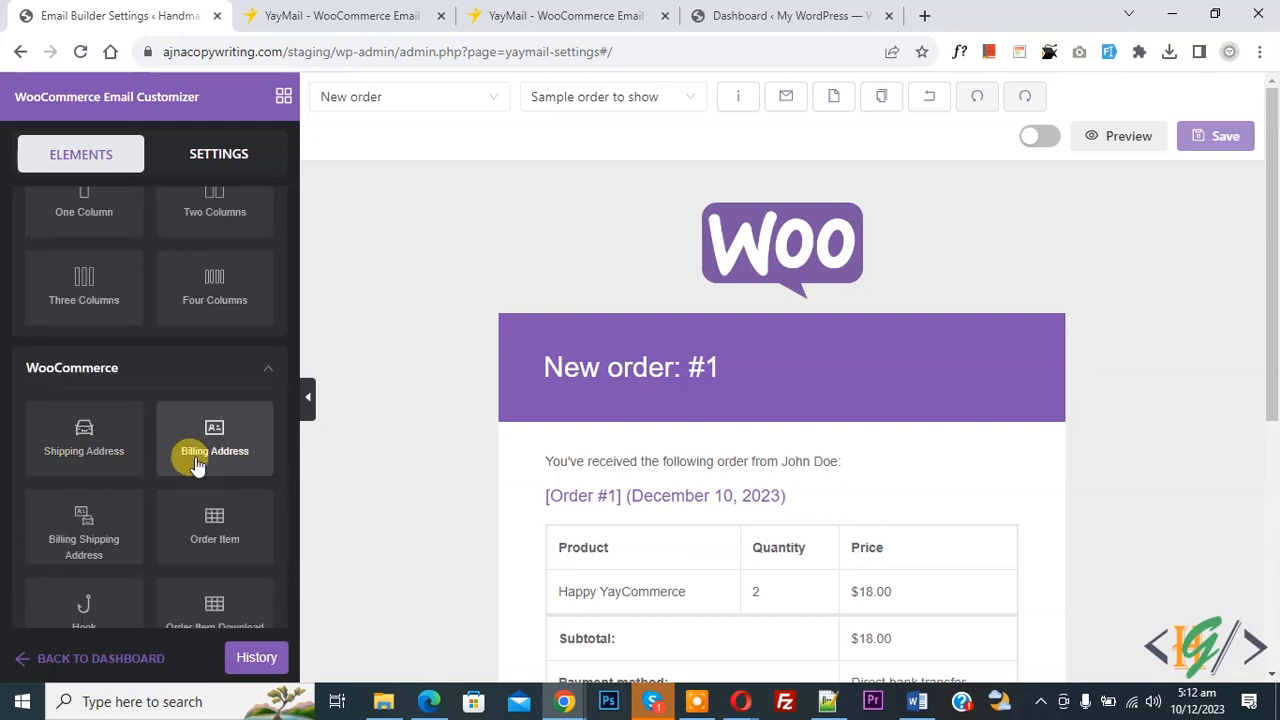
{"action": "scroll", "coordinate": [150, 450], "scroll_direction": "down", "scroll_amount": 1}
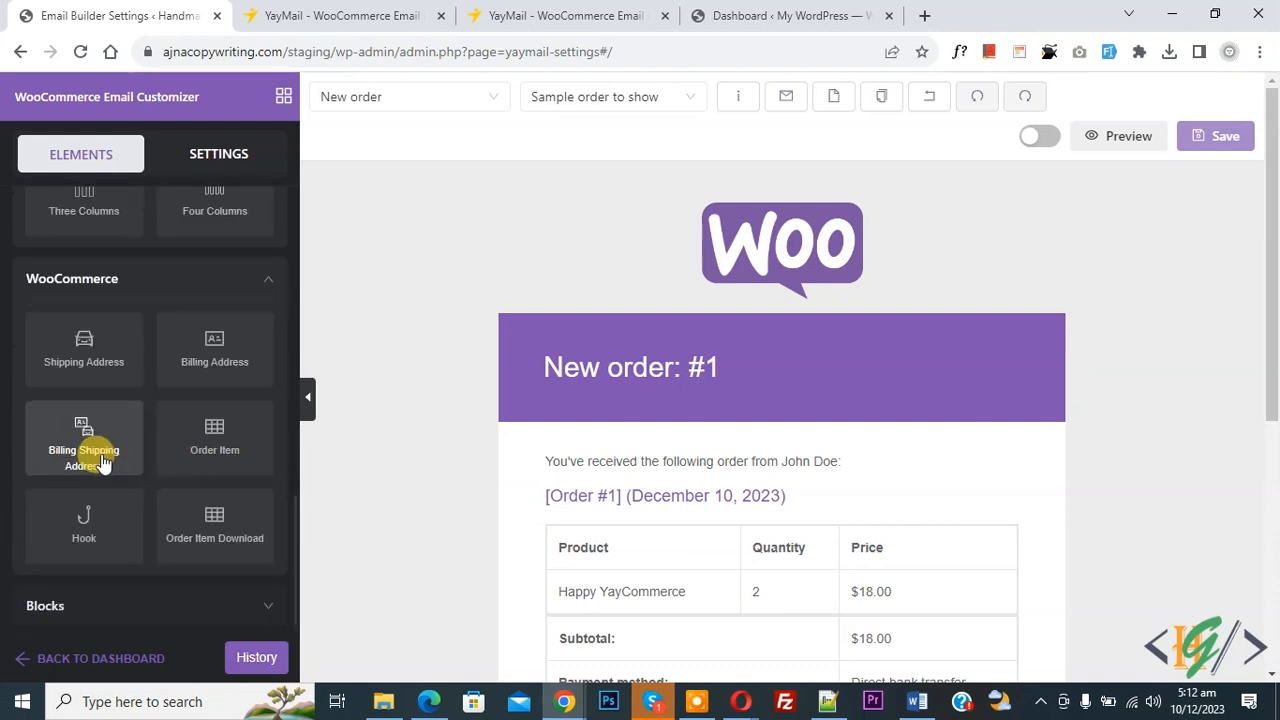
{"action": "left_click", "coordinate": [112, 606]}
{"action": "scroll", "coordinate": [30, 480], "scroll_direction": "down", "scroll_amount": 2}
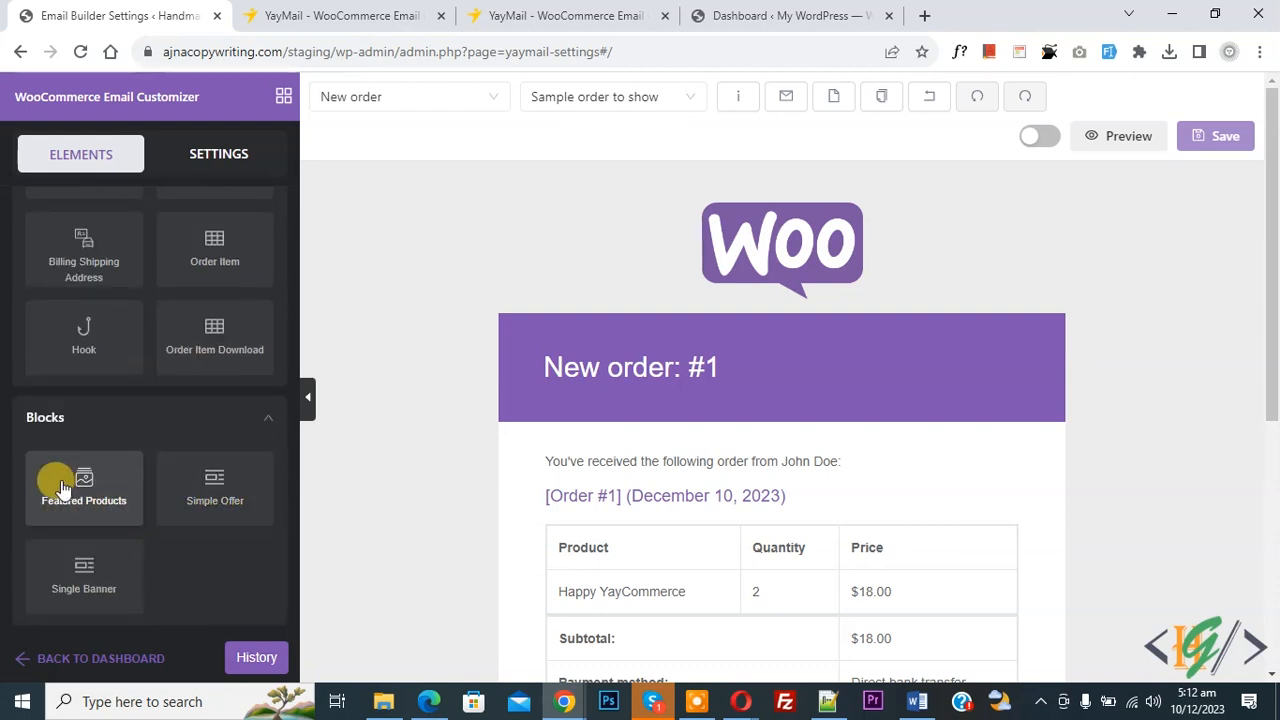
{"action": "left_click", "coordinate": [215, 170]}
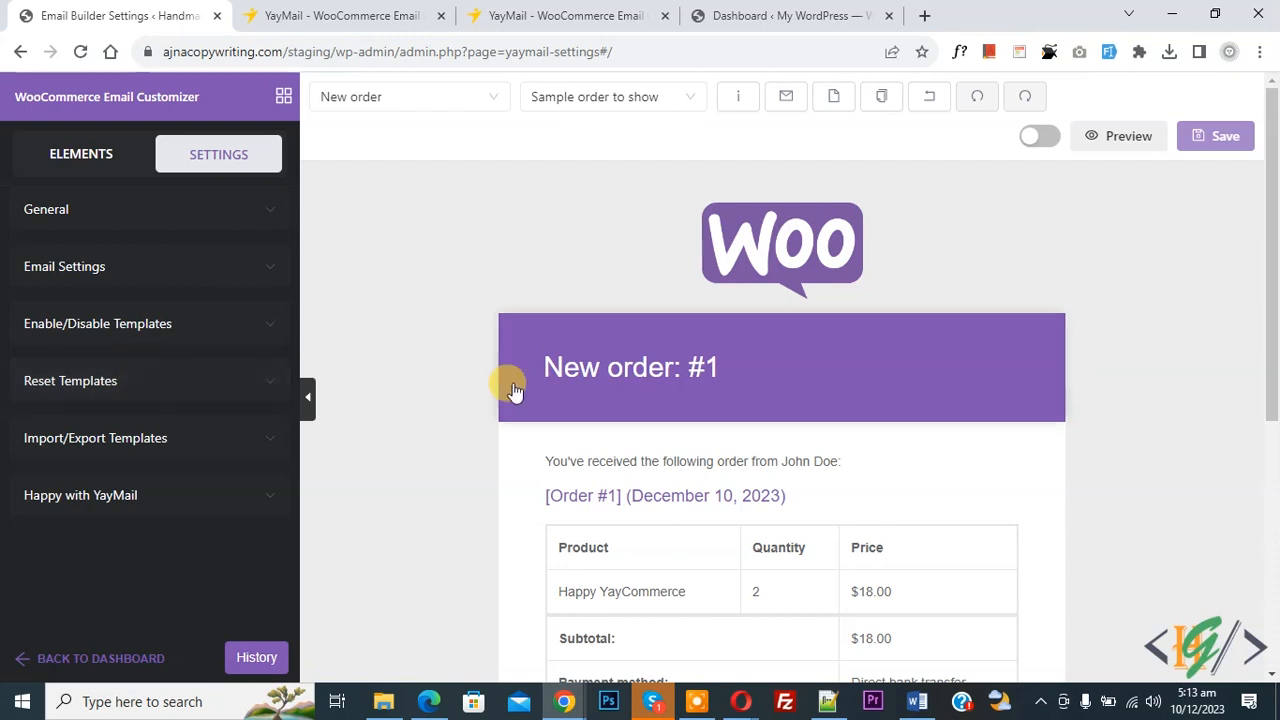
Replace the New order email's logo with mc-logo.png from the media library.
{"action": "left_click", "coordinate": [745, 275]}
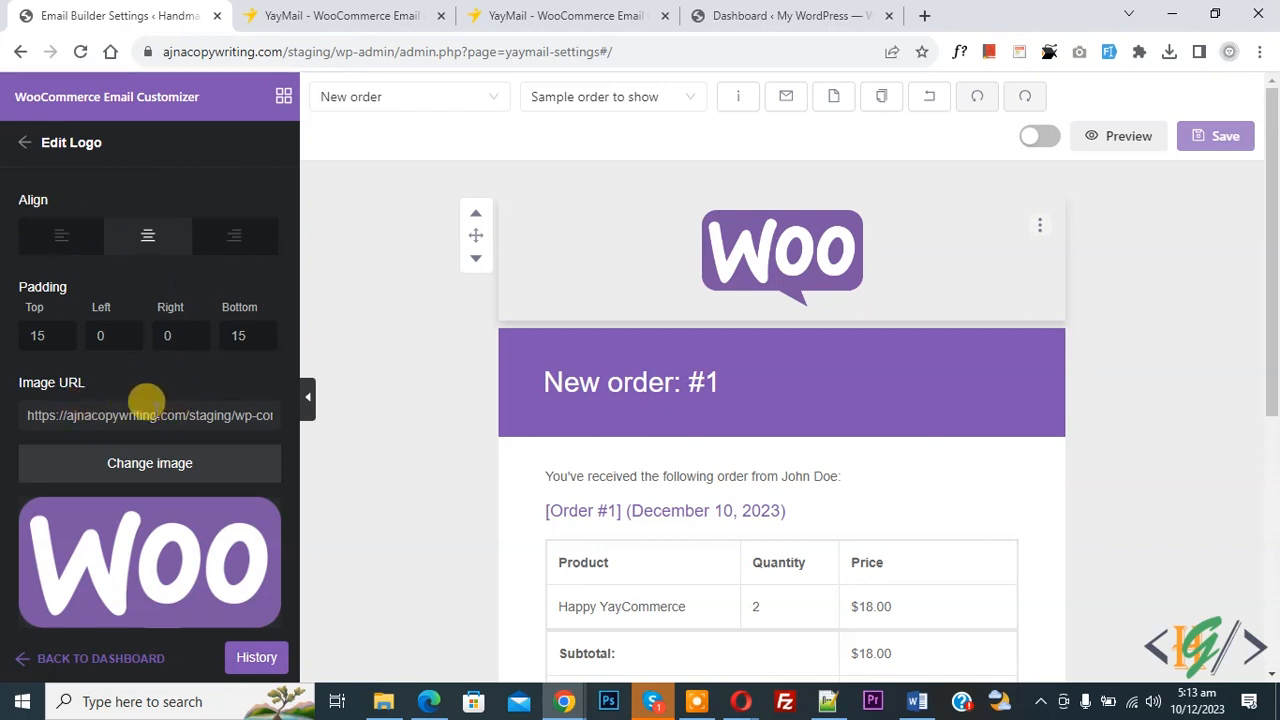
{"action": "left_click", "coordinate": [148, 468]}
{"action": "left_click", "coordinate": [491, 330]}
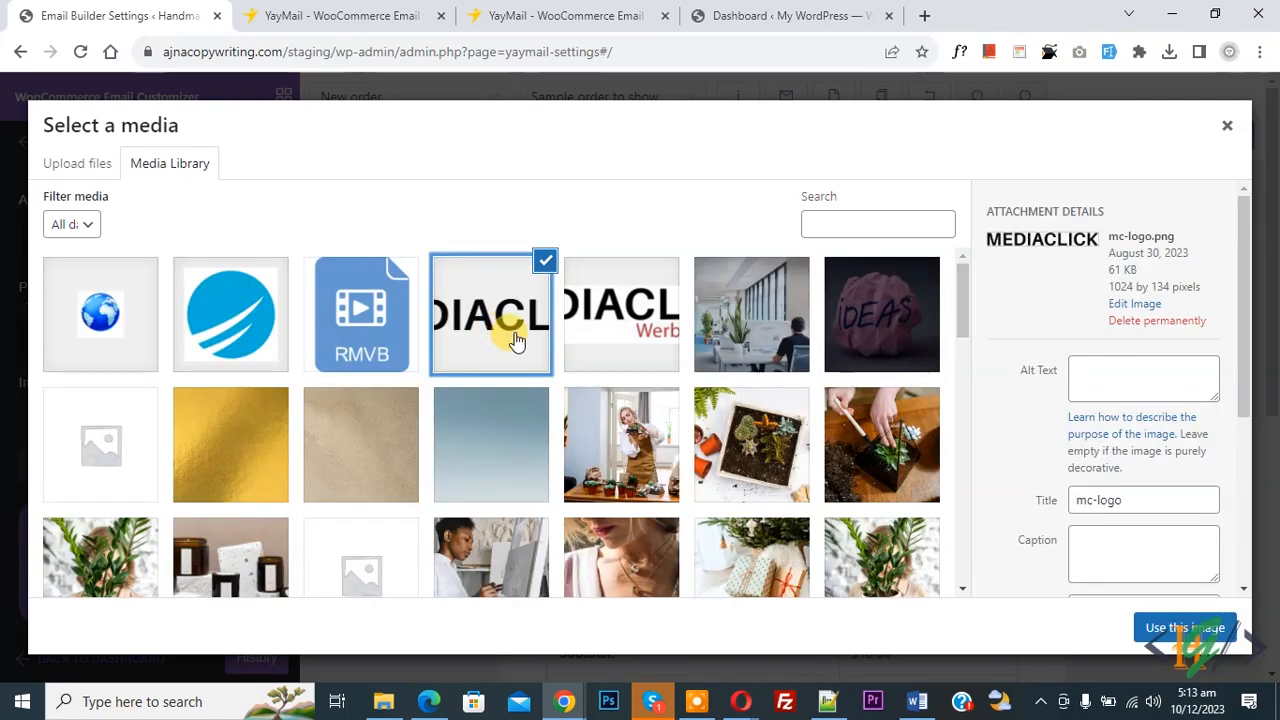
{"action": "left_click", "coordinate": [1166, 630]}
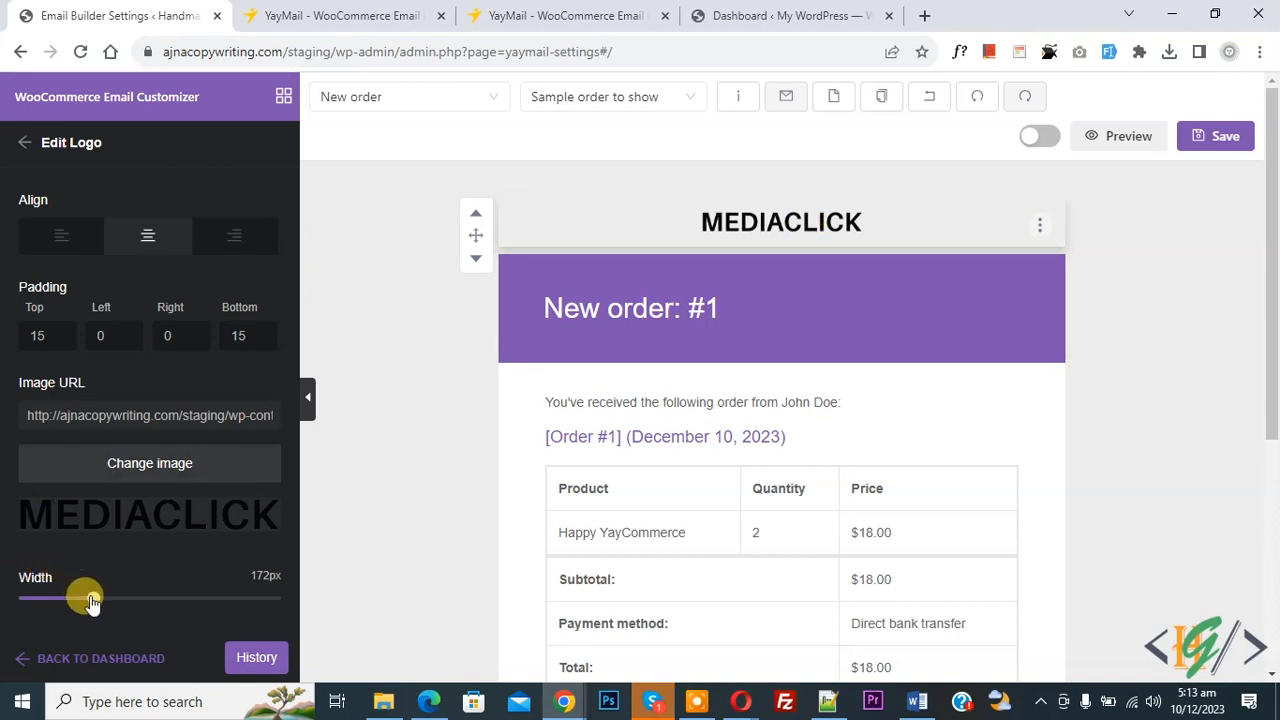
Widen the logo to about 321 px and set its background color to white.
{"action": "left_click_drag", "start_coordinate": [91, 600], "coordinate": [157, 604]}
{"action": "scroll", "coordinate": [14, 460], "scroll_direction": "down", "scroll_amount": 2}
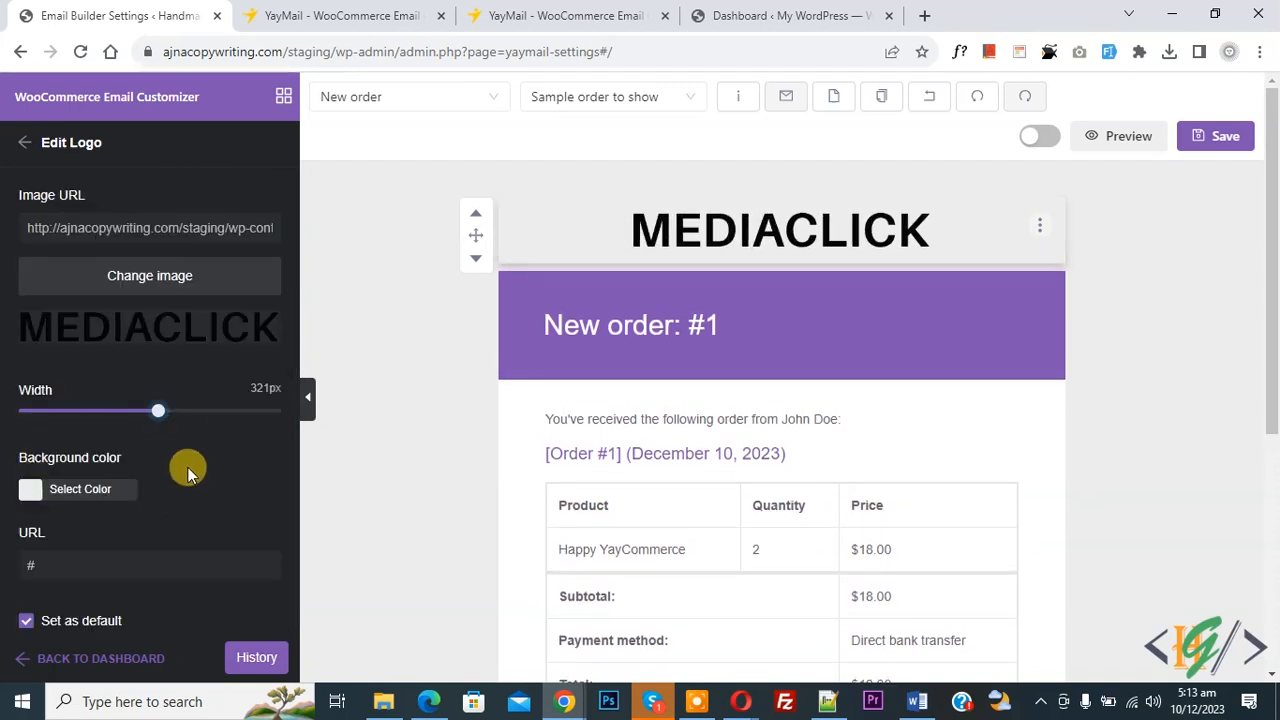
{"action": "left_click", "coordinate": [35, 490]}
{"action": "left_click_drag", "start_coordinate": [163, 571], "coordinate": [3, 505]}
{"action": "left_click", "coordinate": [3, 505]}
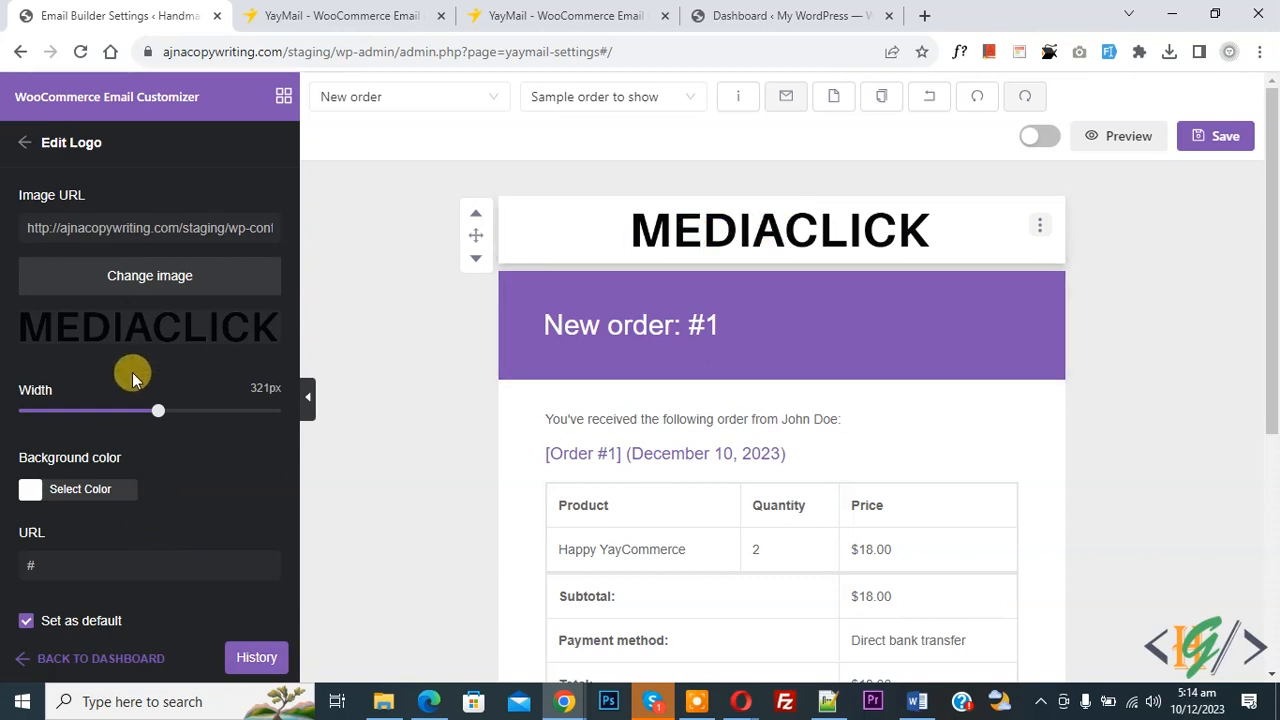
Examine the email heading's text and order ID shortcode, the intro text's content, and the heading's element options.
{"action": "left_click", "coordinate": [643, 331]}
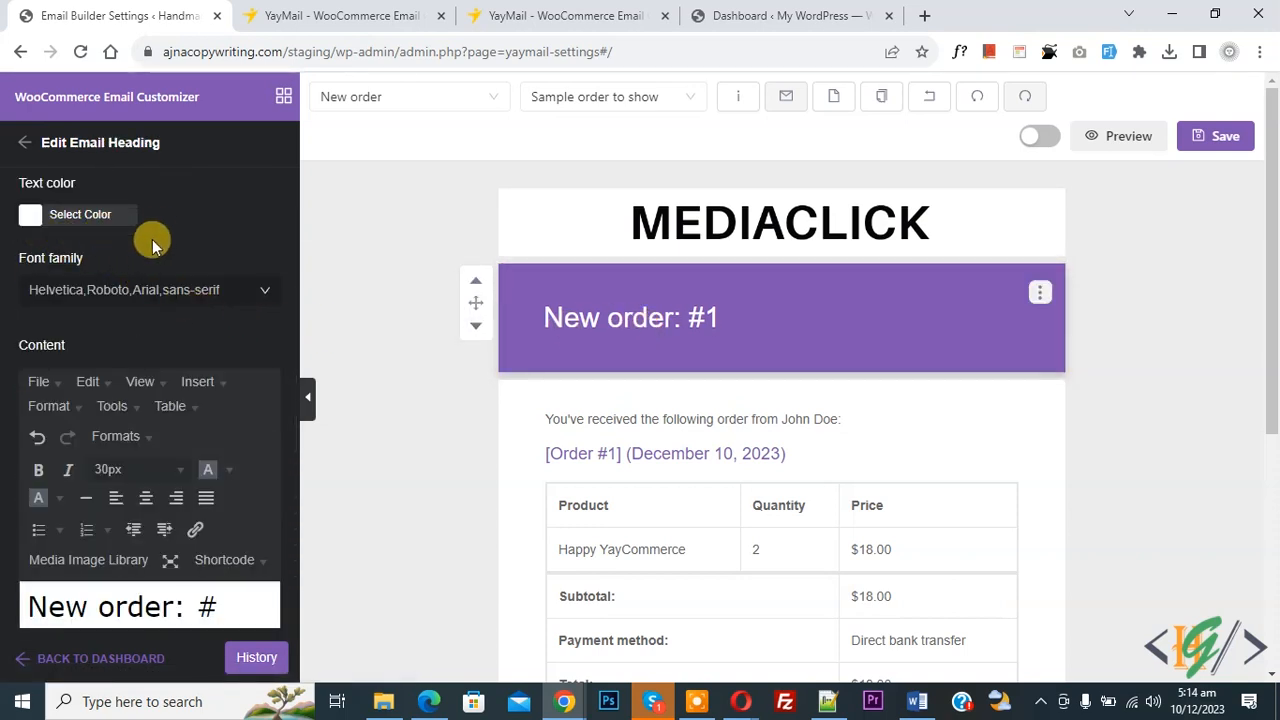
{"action": "type", "text": "[yaymail_order_id]"}
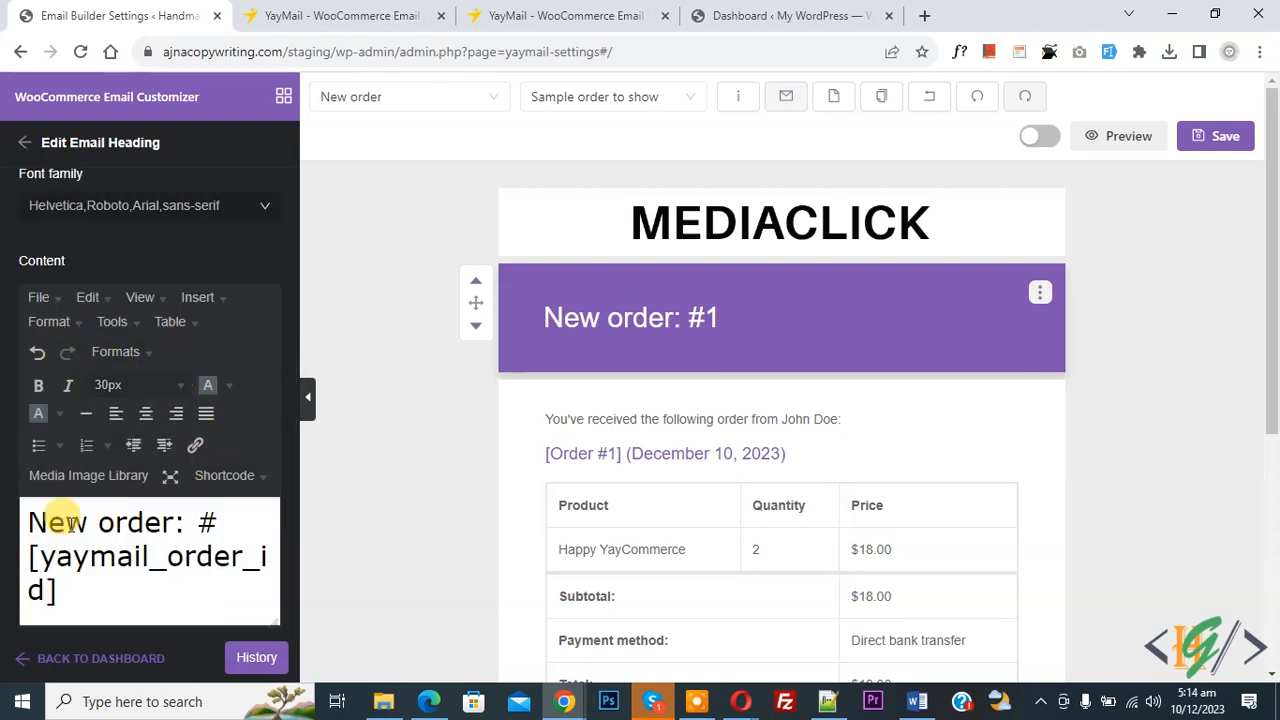
{"action": "left_click_drag", "start_coordinate": [30, 519], "coordinate": [158, 521]}
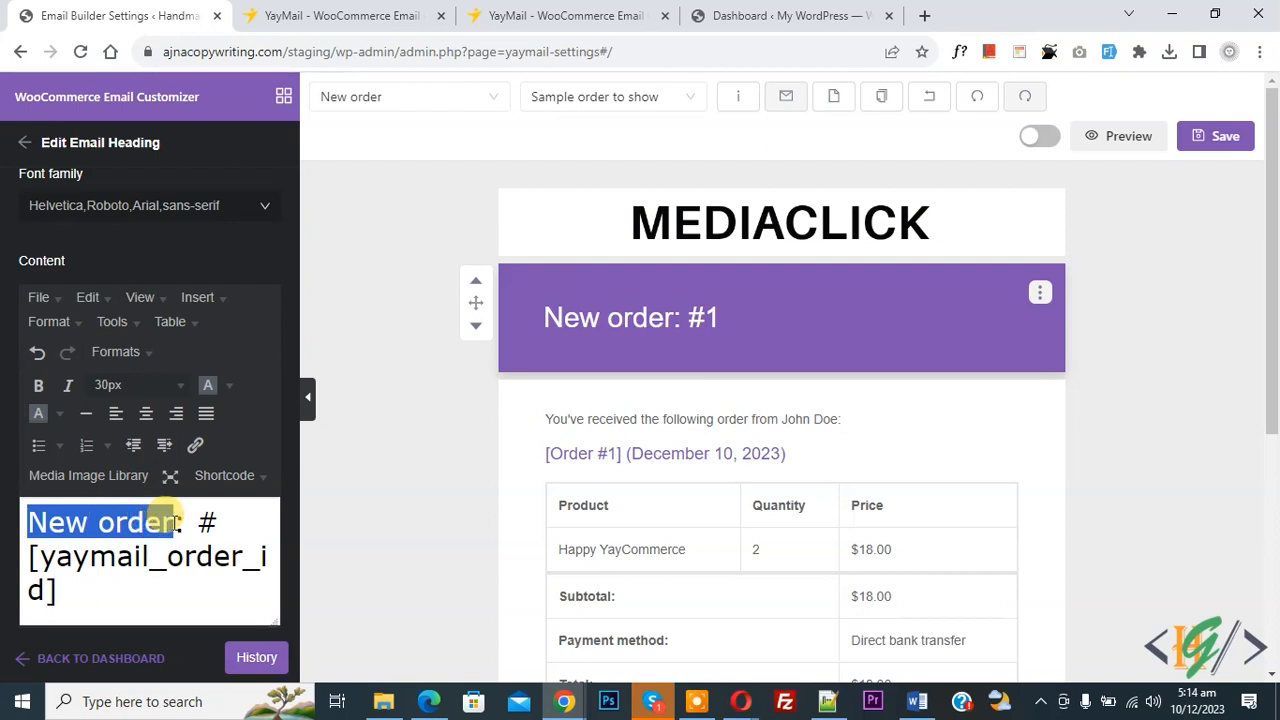
{"action": "left_click", "coordinate": [160, 522]}
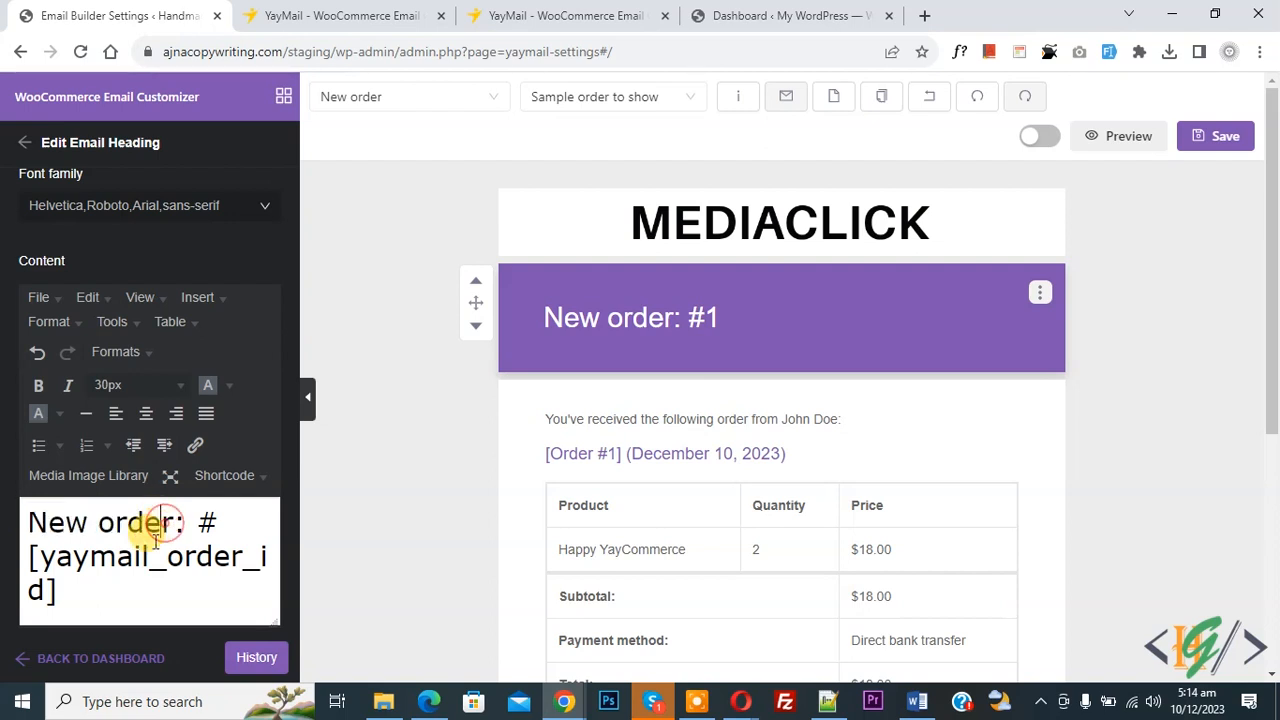
{"action": "left_click_drag", "start_coordinate": [39, 552], "coordinate": [77, 553]}
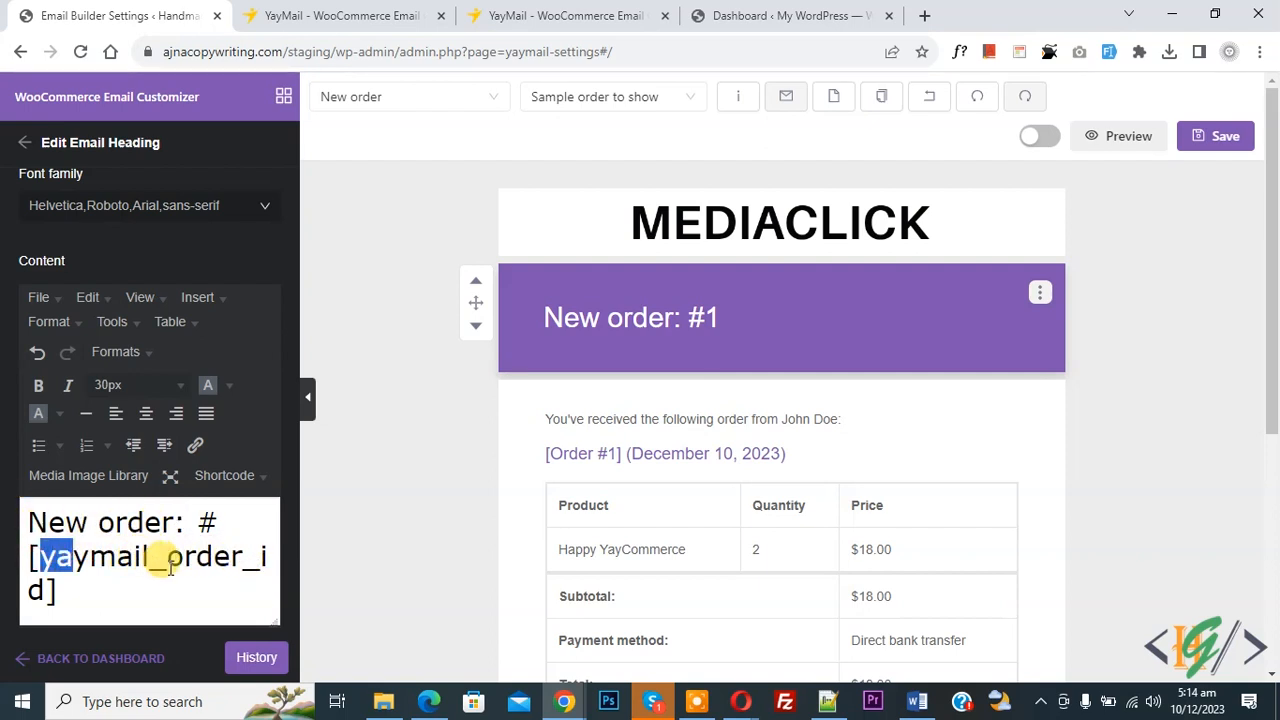
{"action": "double_click", "coordinate": [641, 421]}
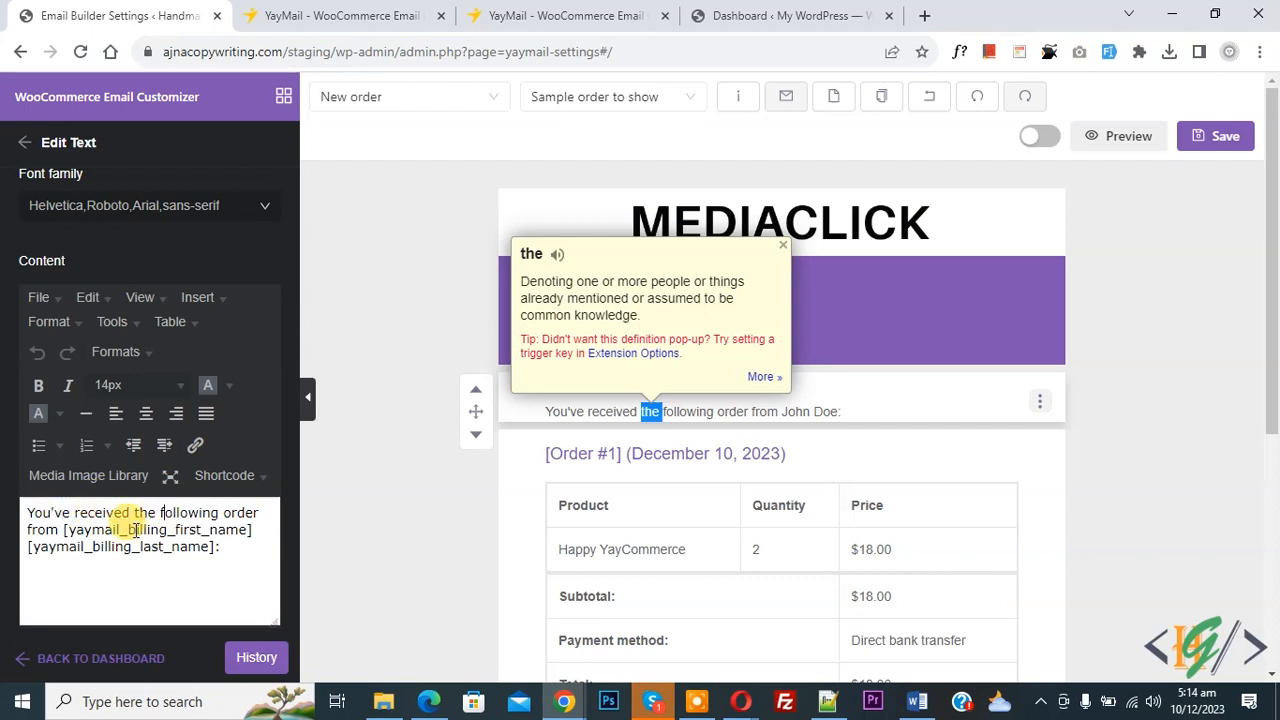
{"action": "left_click", "coordinate": [766, 348]}
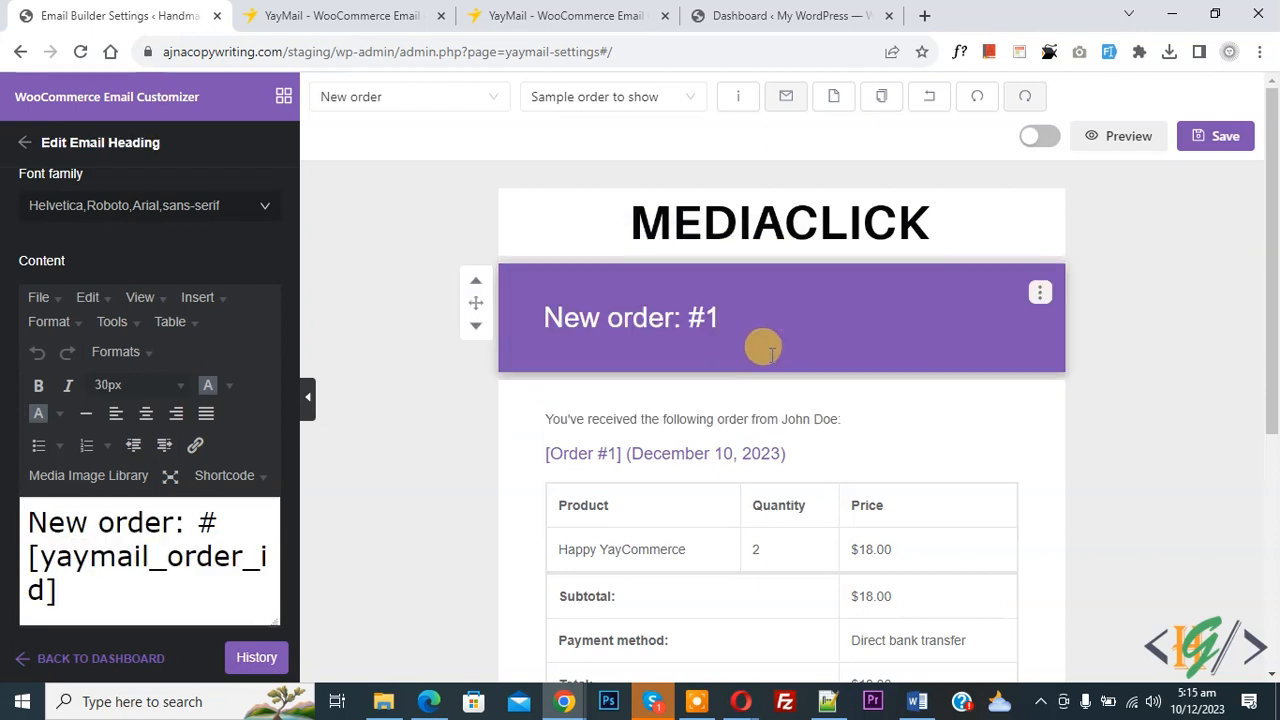
{"action": "left_click", "coordinate": [1047, 300]}
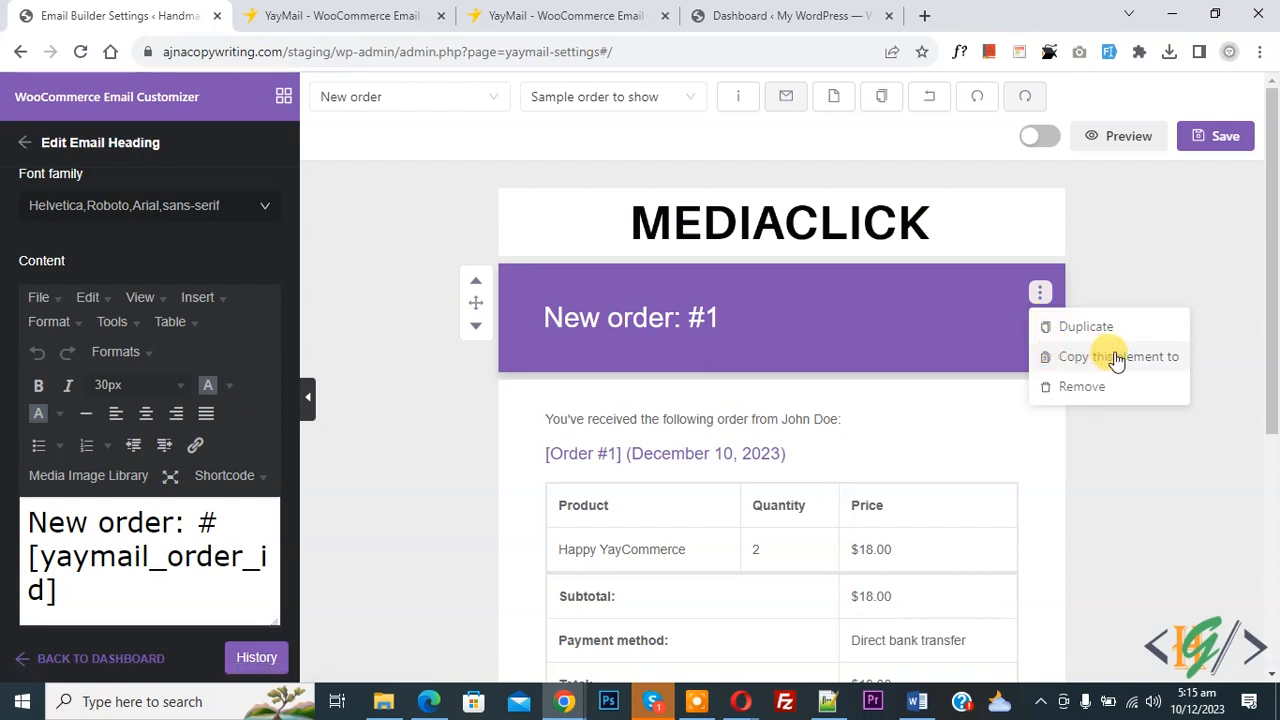
Open the order item table for editing and try changing its cost title to Costs.
{"action": "left_click", "coordinate": [664, 463]}
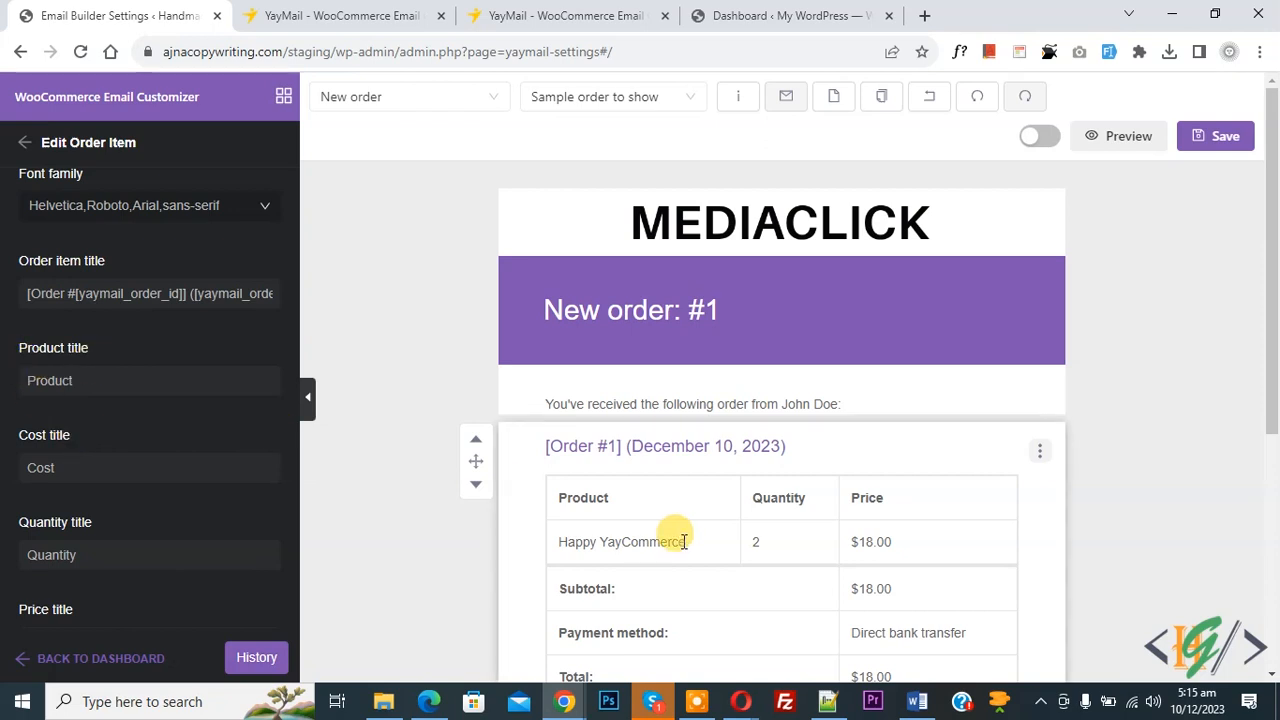
{"action": "left_click", "coordinate": [84, 547]}
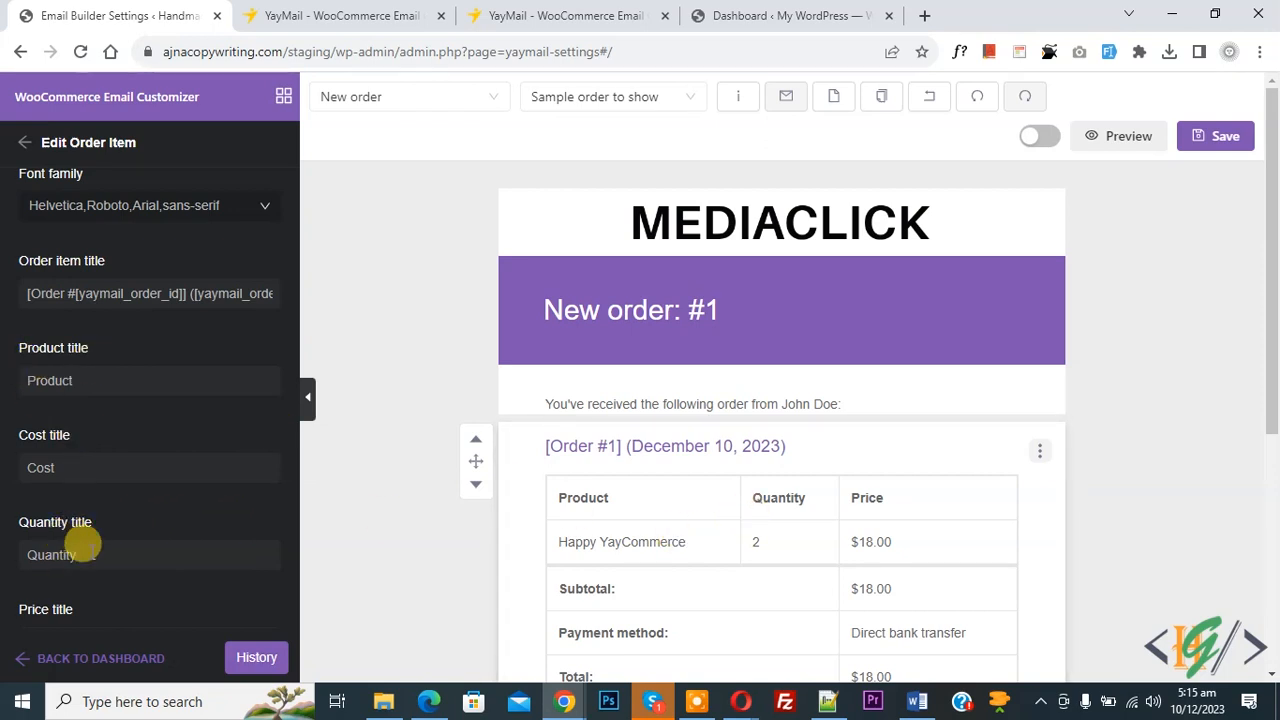
{"action": "left_click", "coordinate": [77, 467]}
{"action": "type", "text": "s"}
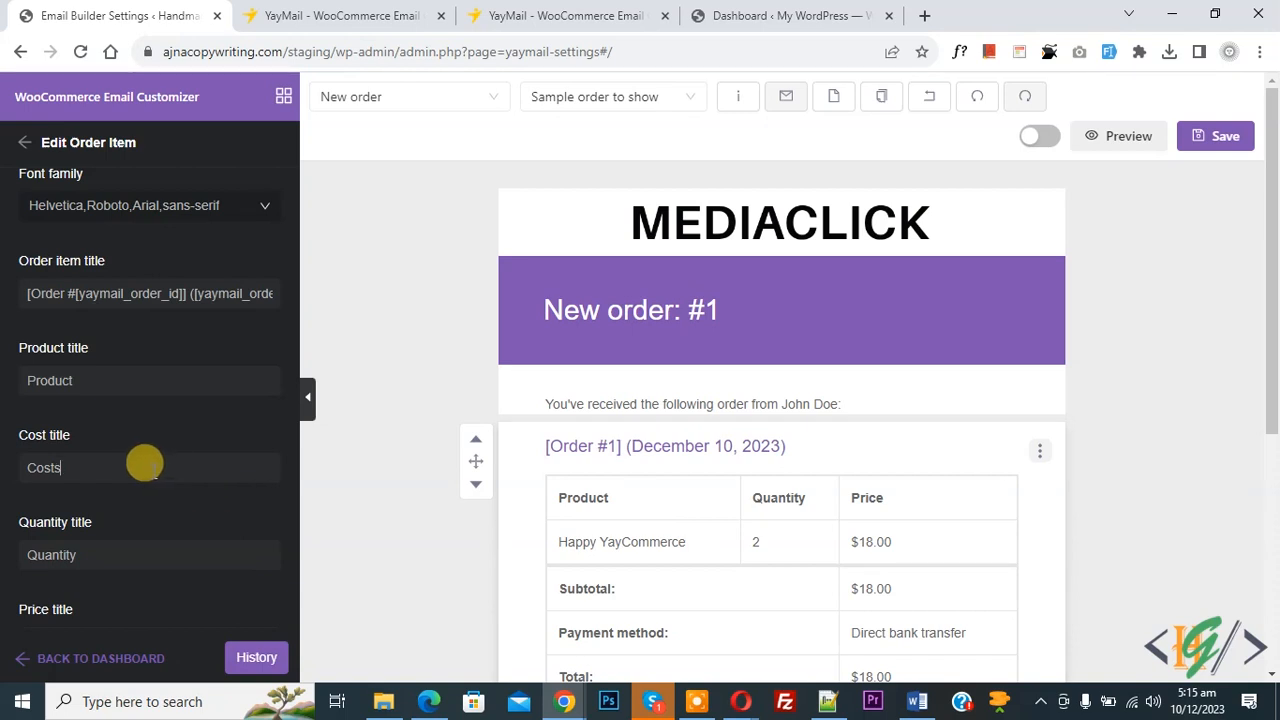
{"action": "key", "text": "BackSpace"}
Change the order item table's product title to Productss.
{"action": "left_click", "coordinate": [112, 377]}
{"action": "type", "text": "ss"}
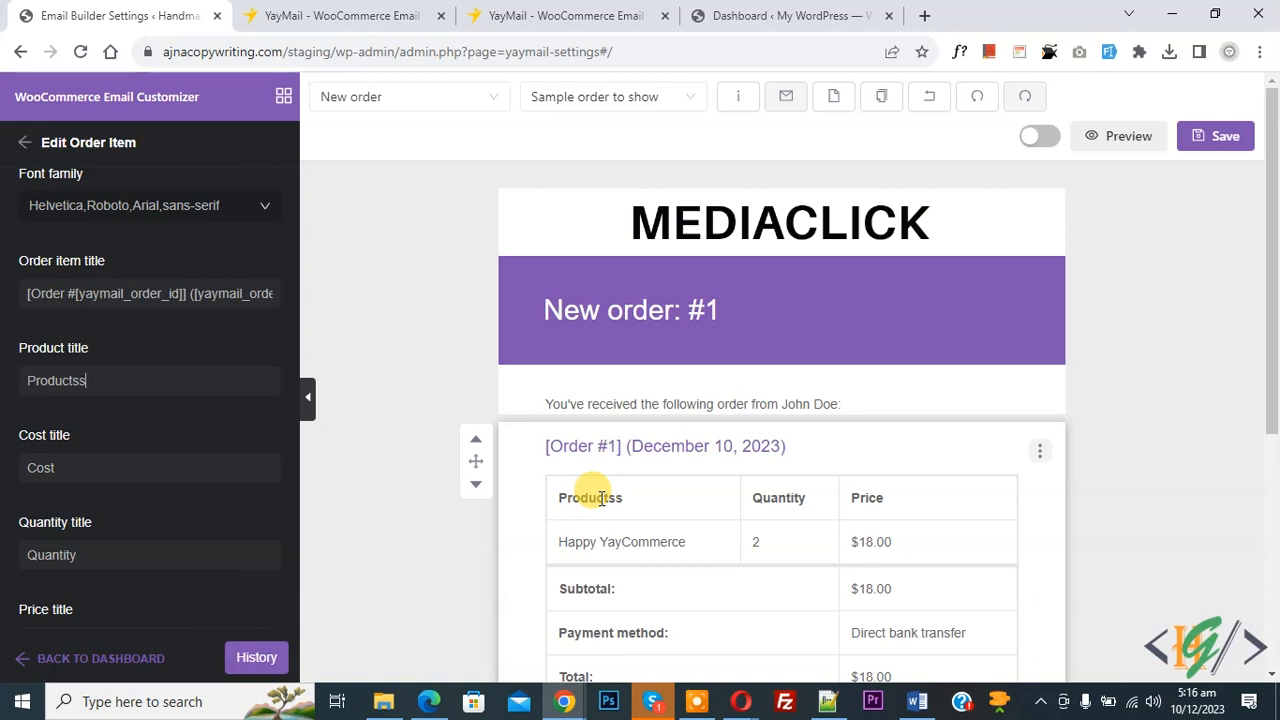
Look through the order item table's remaining title fields and the email's billing and shipping address section.
{"action": "scroll", "coordinate": [57, 432], "scroll_direction": "down", "scroll_amount": 5}
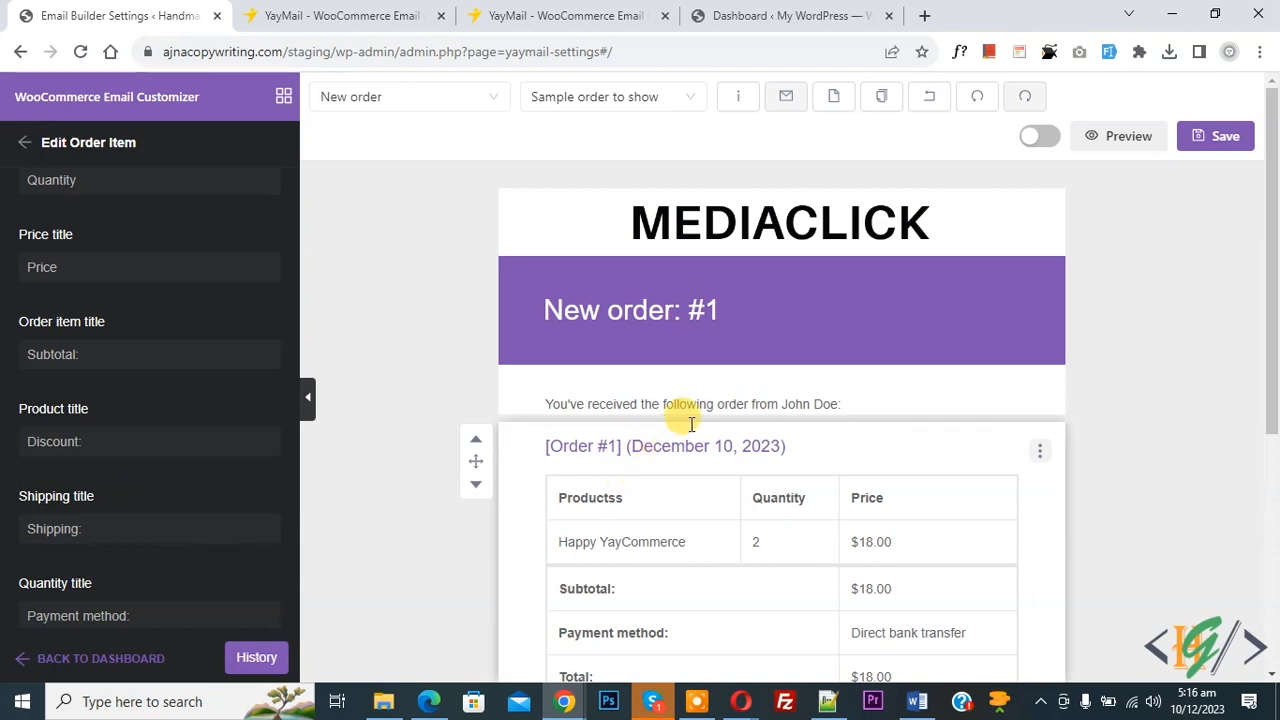
{"action": "scroll", "coordinate": [690, 424], "scroll_direction": "down", "scroll_amount": 5}
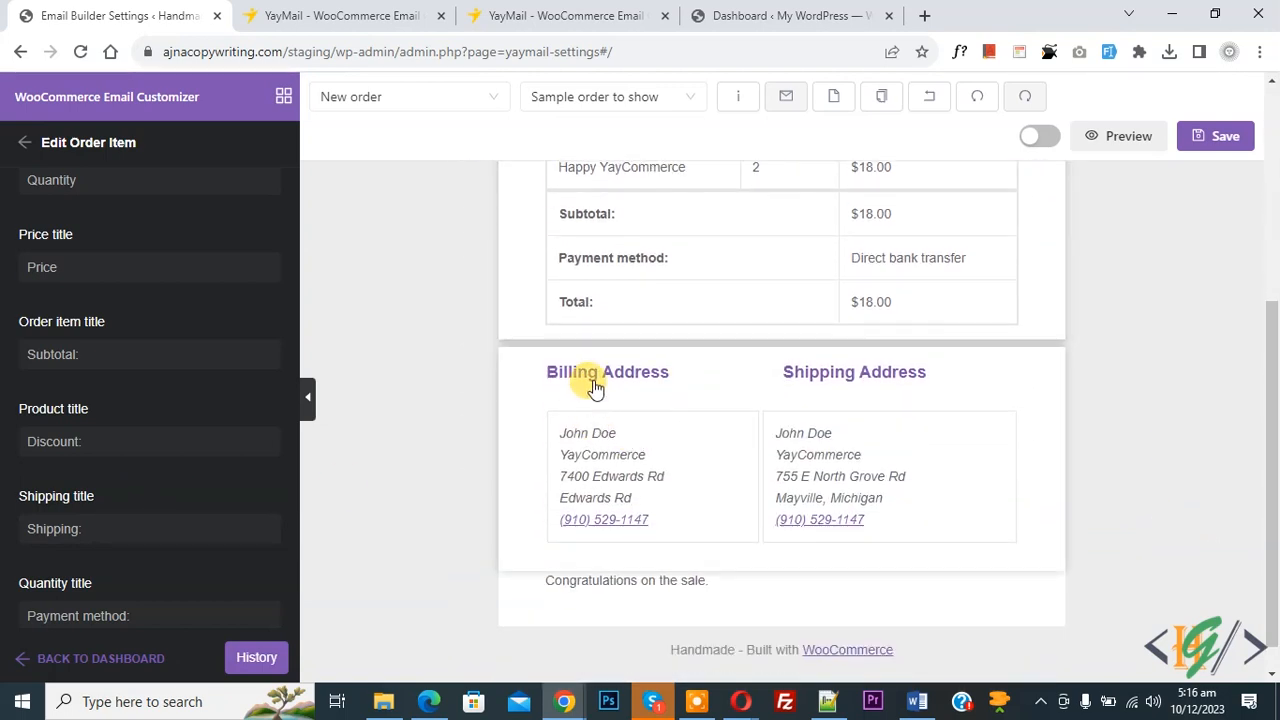
{"action": "scroll", "coordinate": [20, 398], "scroll_direction": "down", "scroll_amount": 3}
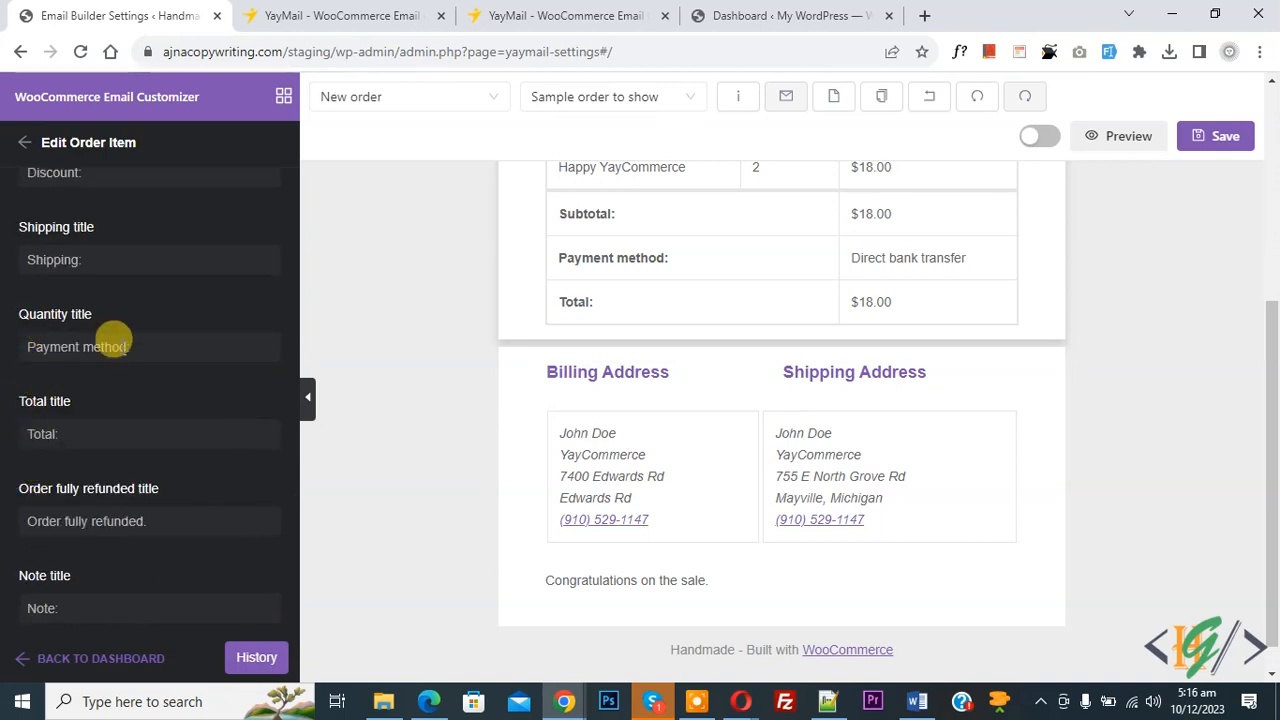
Examine the settings of the billing and shipping address element, the closing text's content, and the address element's options.
{"action": "left_click", "coordinate": [634, 389]}
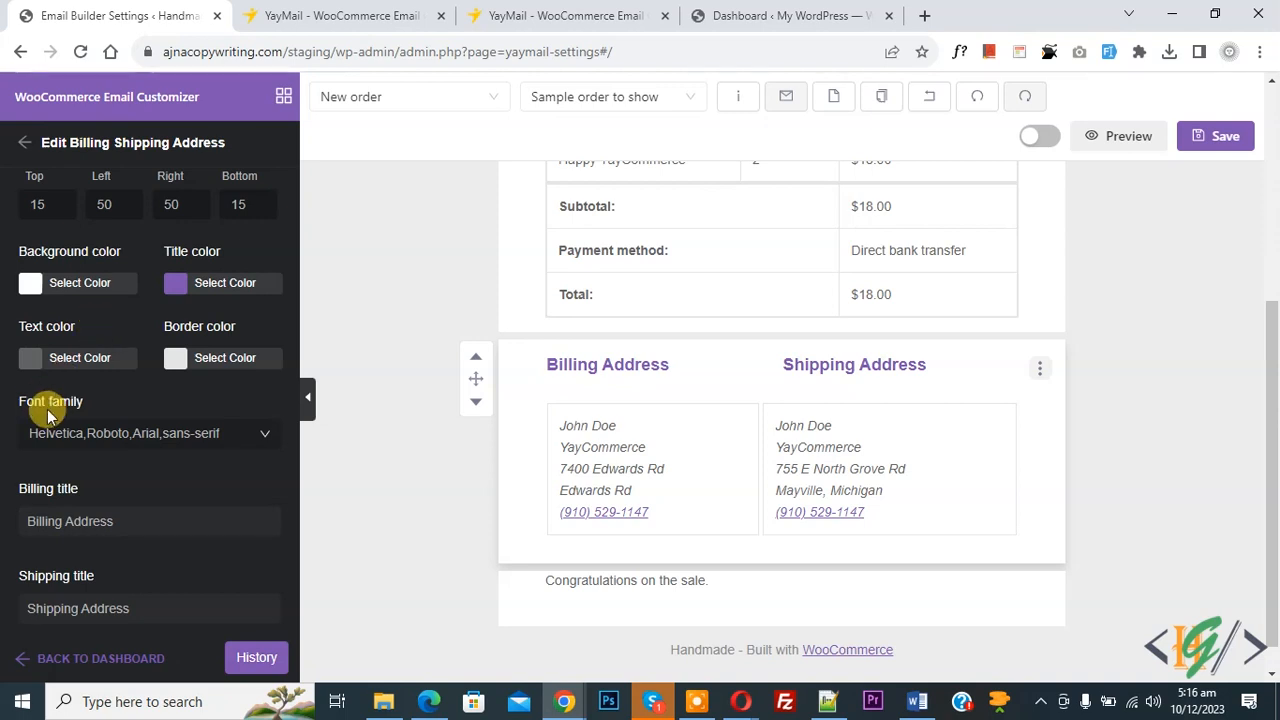
{"action": "scroll", "coordinate": [697, 491], "scroll_direction": "down", "scroll_amount": 1}
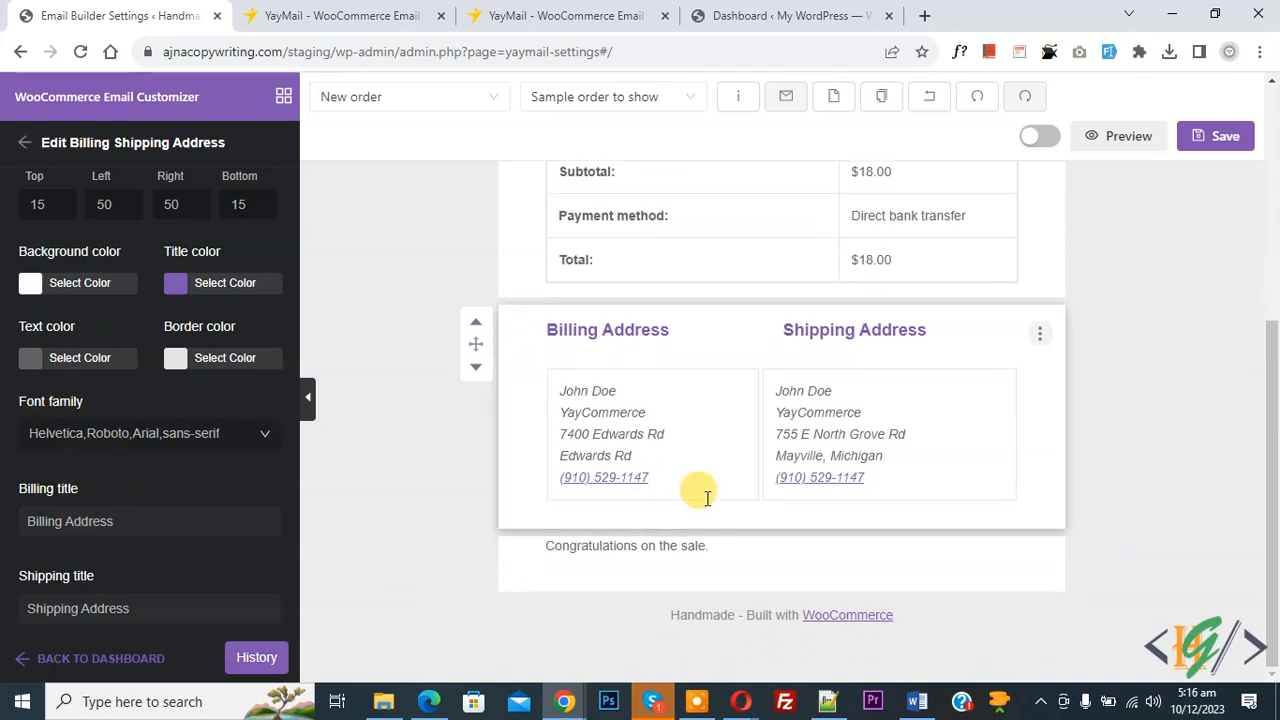
{"action": "left_click", "coordinate": [648, 556]}
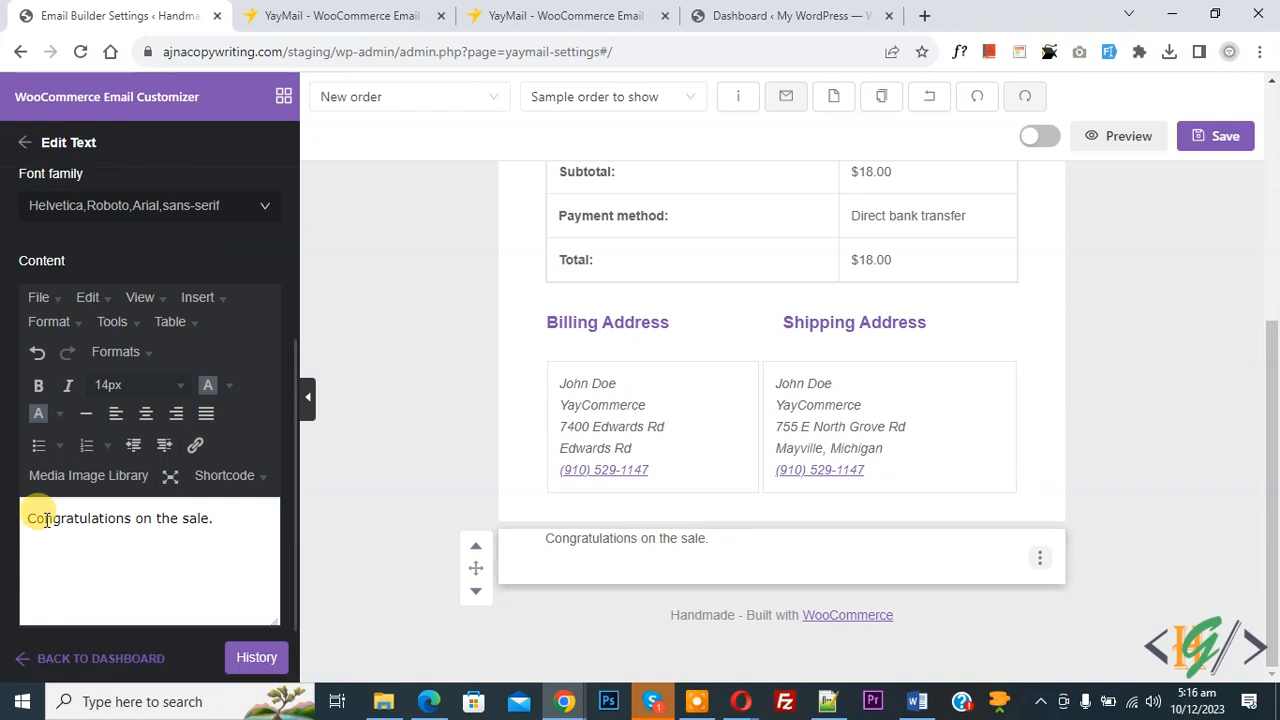
{"action": "left_click", "coordinate": [1014, 346]}
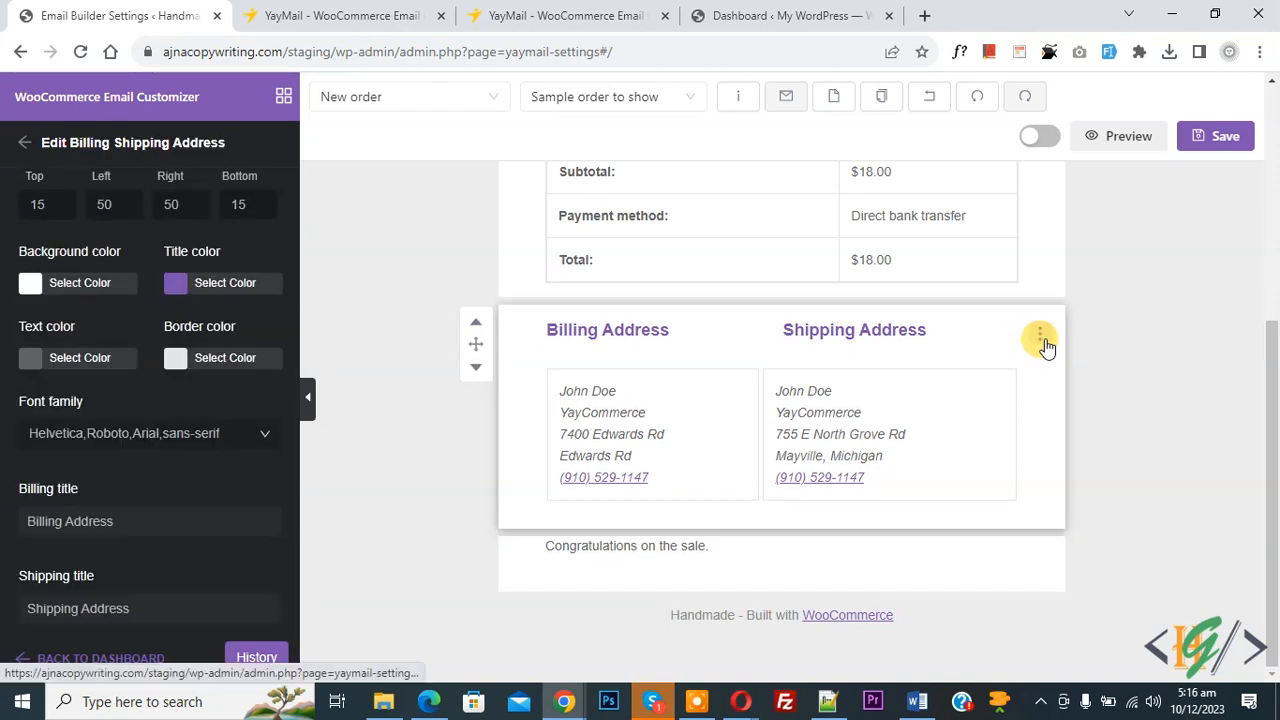
{"action": "left_click", "coordinate": [1043, 343]}
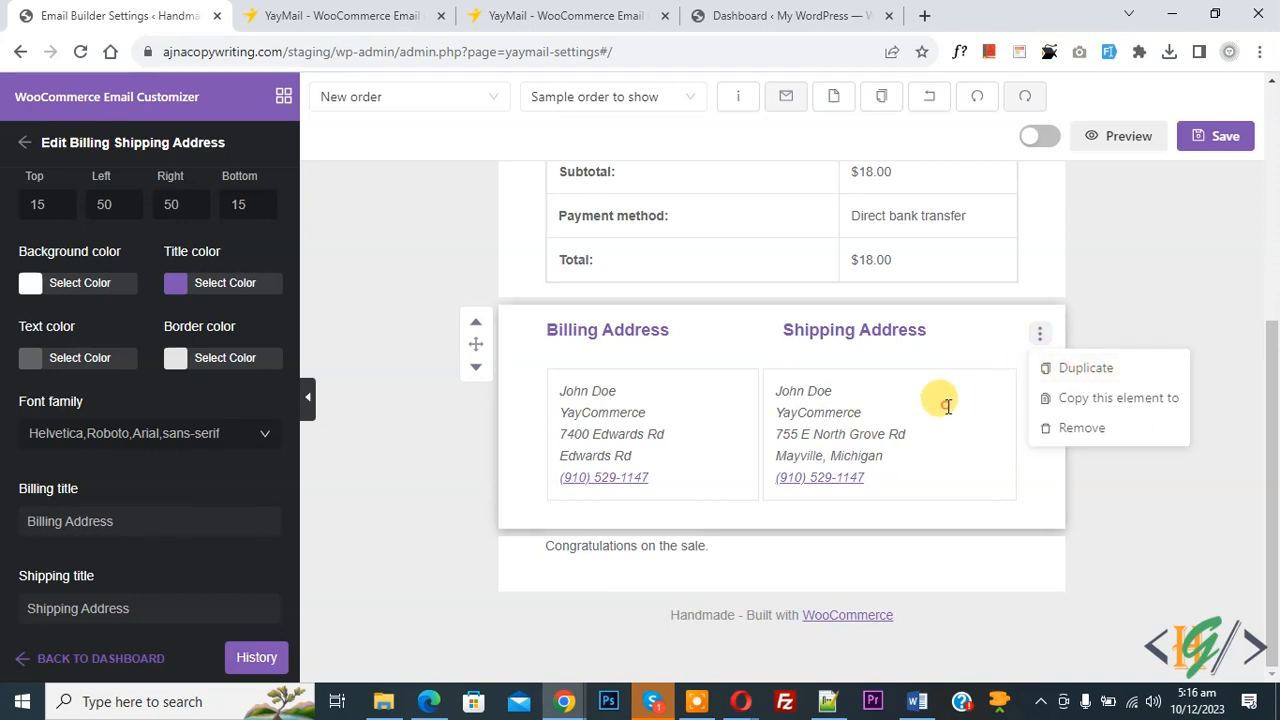
Set the email heading's background color to the brownish orange B36C54.
{"action": "scroll", "coordinate": [849, 403], "scroll_direction": "up", "scroll_amount": 3}
{"action": "scroll", "coordinate": [765, 437], "scroll_direction": "up", "scroll_amount": 2}
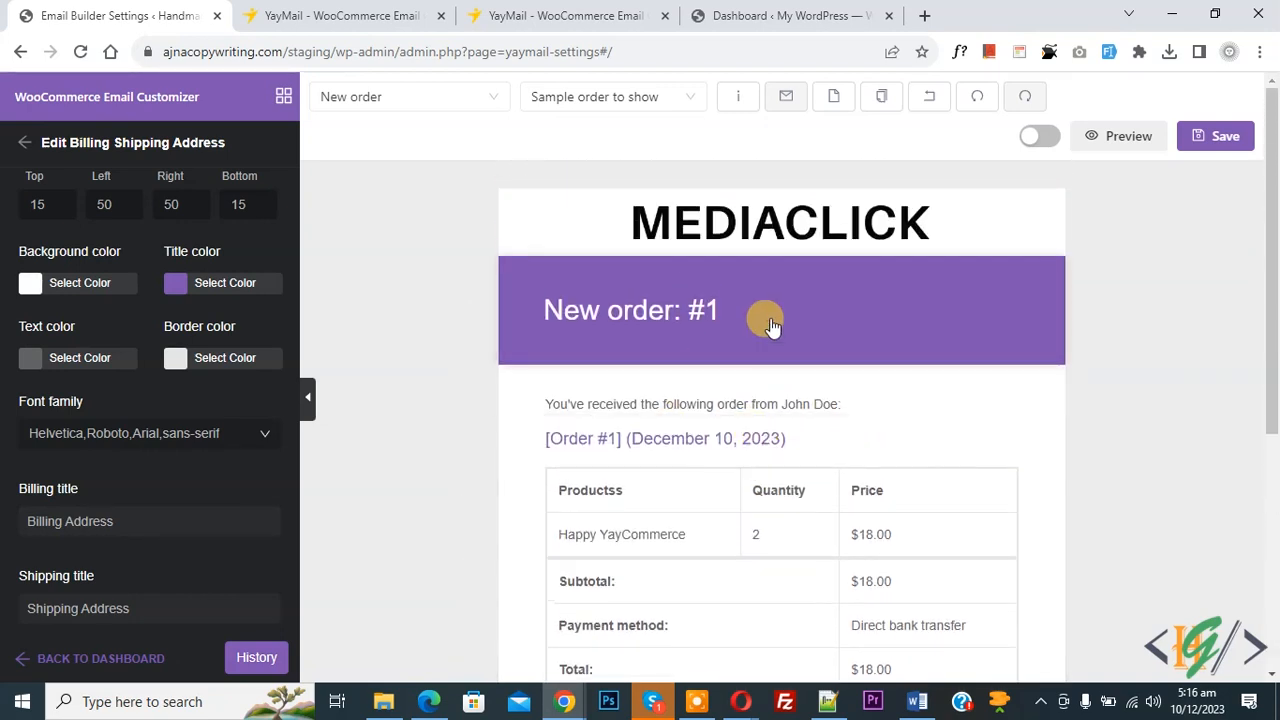
{"action": "left_click", "coordinate": [766, 317]}
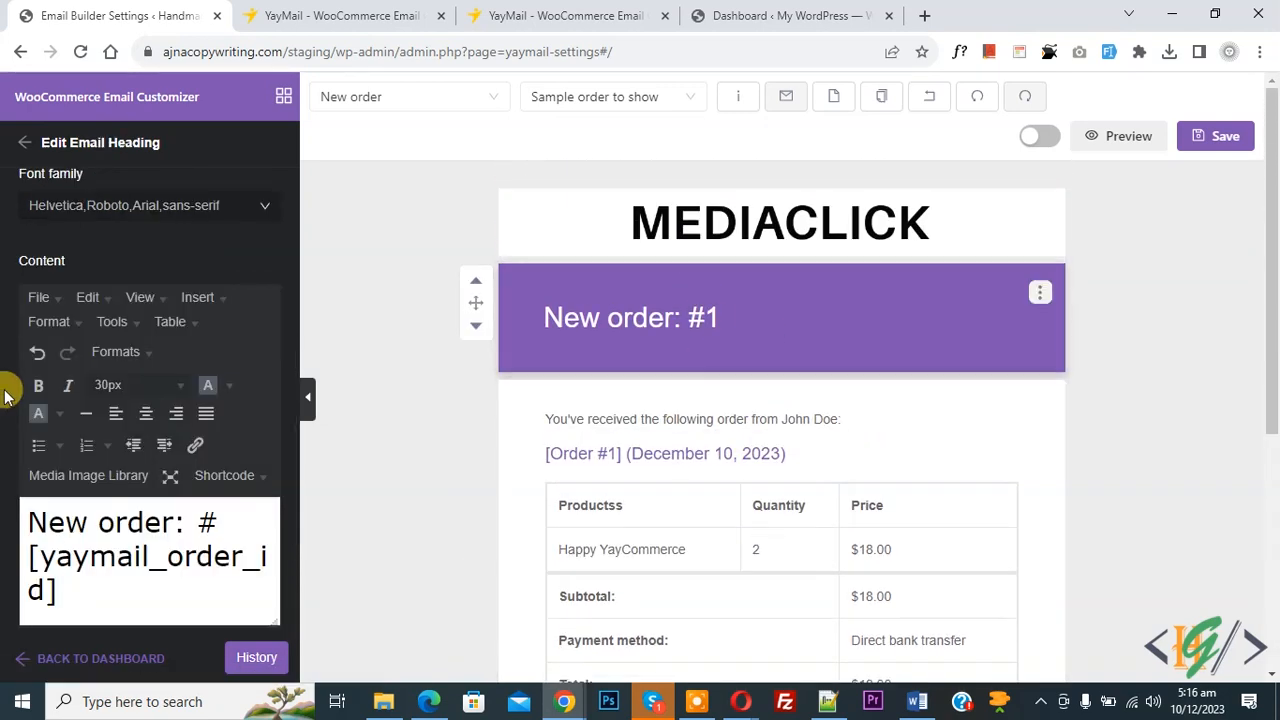
{"action": "scroll", "coordinate": [36, 375], "scroll_direction": "up", "scroll_amount": 3}
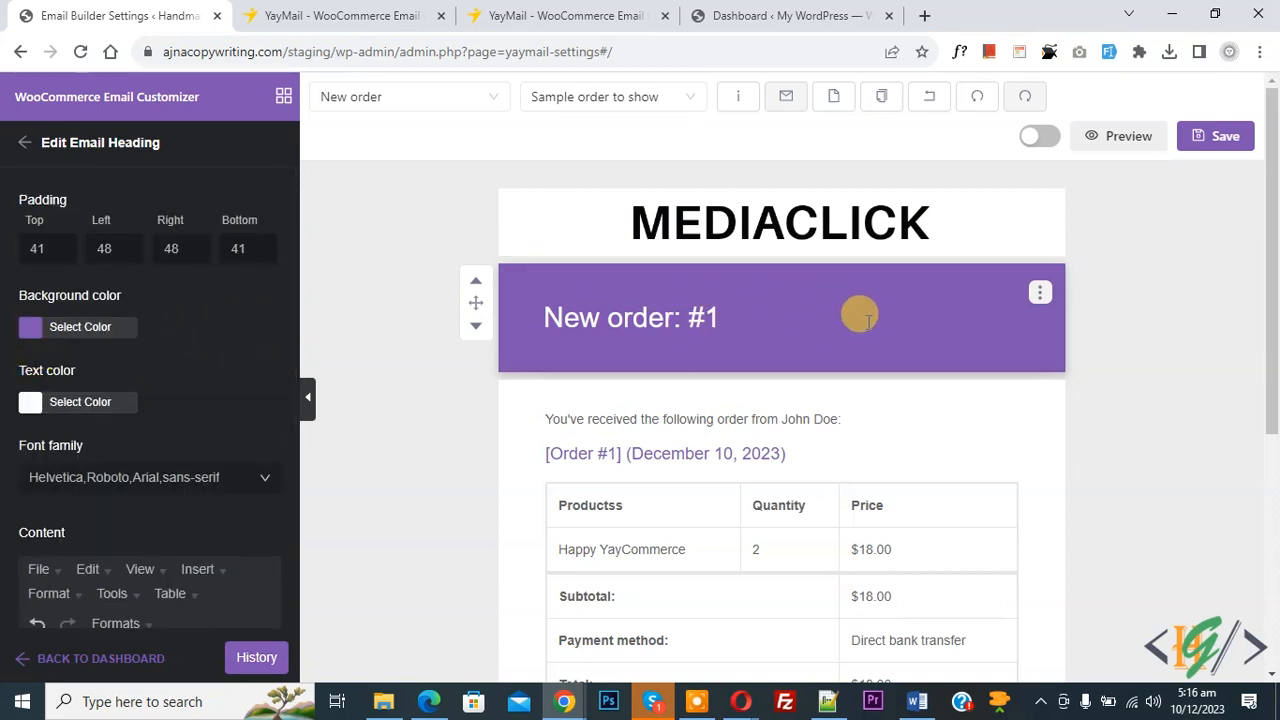
{"action": "left_click", "coordinate": [28, 326]}
{"action": "left_click", "coordinate": [34, 503]}
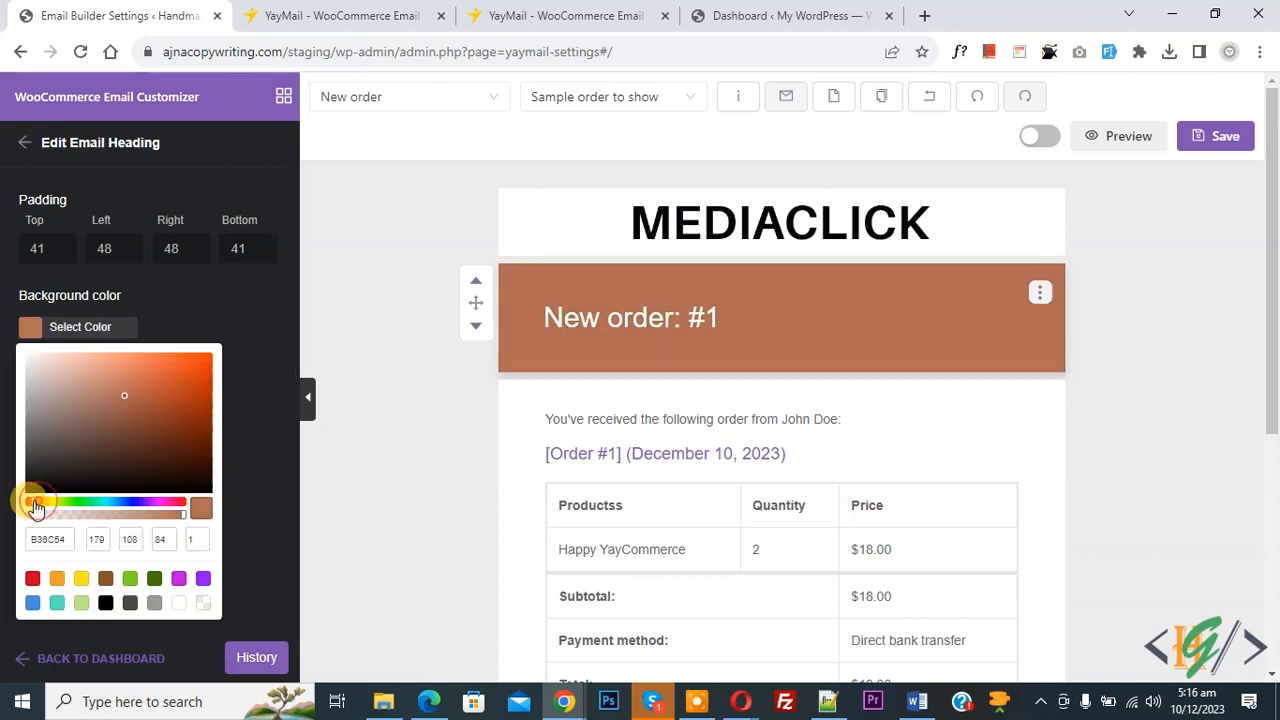
{"action": "left_click", "coordinate": [801, 331]}
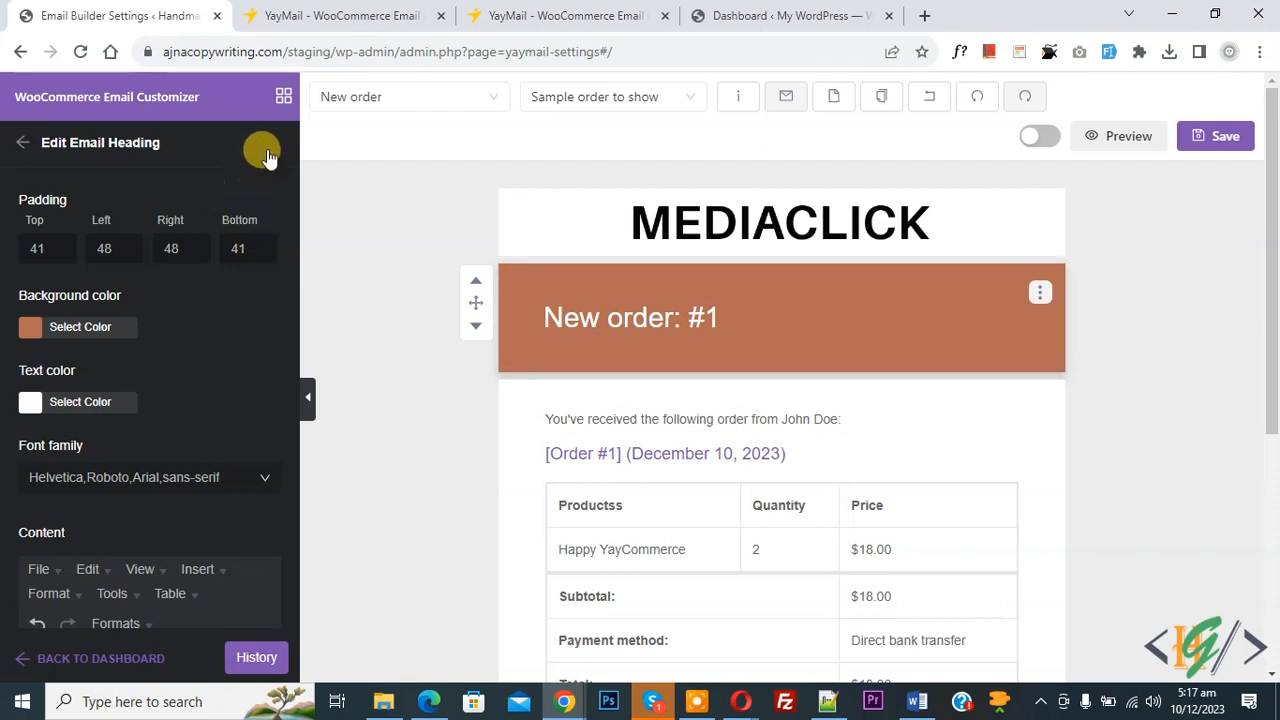
Try an Image element between the logo and the email heading, and remove it from the template.
{"action": "left_click", "coordinate": [282, 100]}
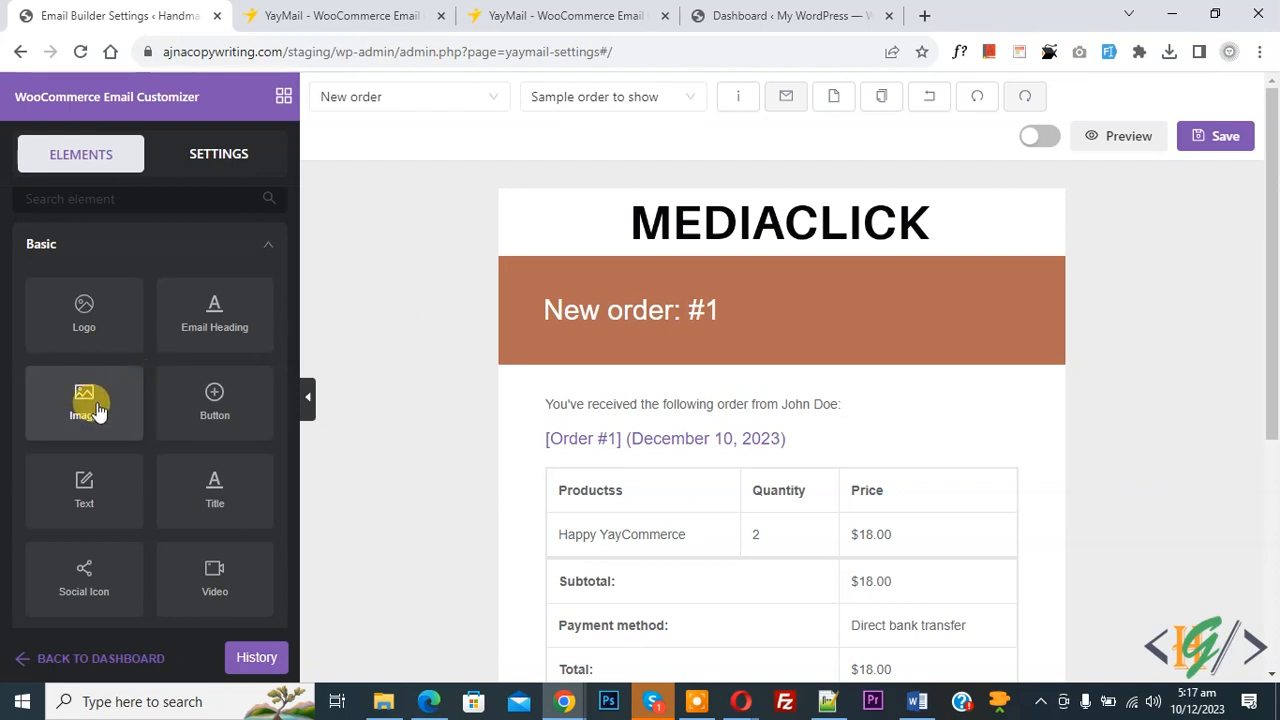
{"action": "left_click_drag", "start_coordinate": [90, 410], "coordinate": [797, 306]}
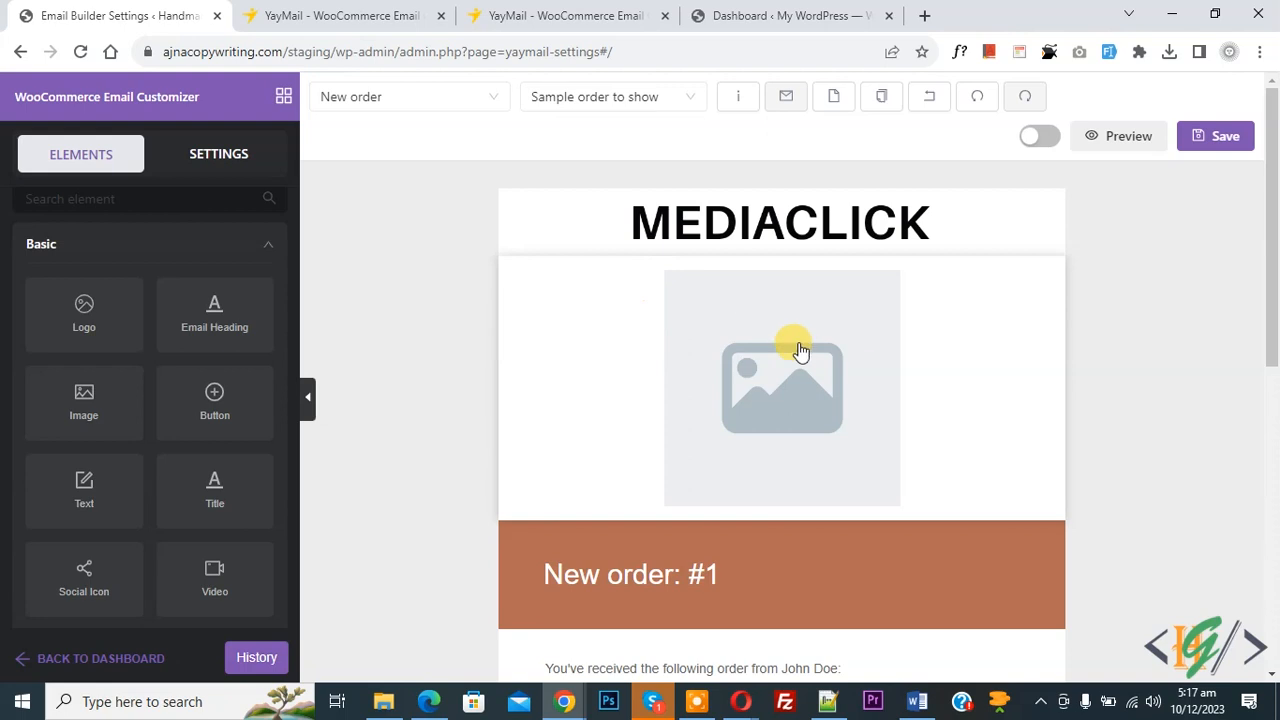
{"action": "right_click", "coordinate": [757, 350]}
{"action": "left_click", "coordinate": [829, 298]}
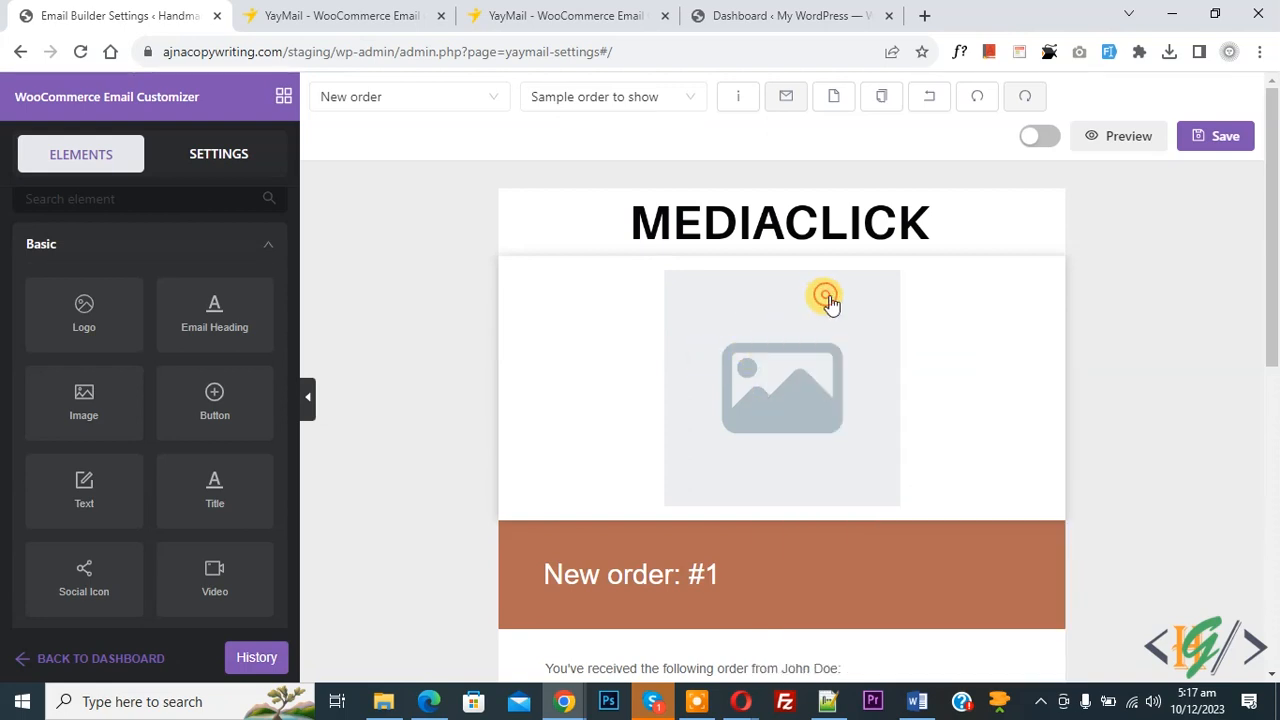
{"action": "left_click", "coordinate": [1042, 298]}
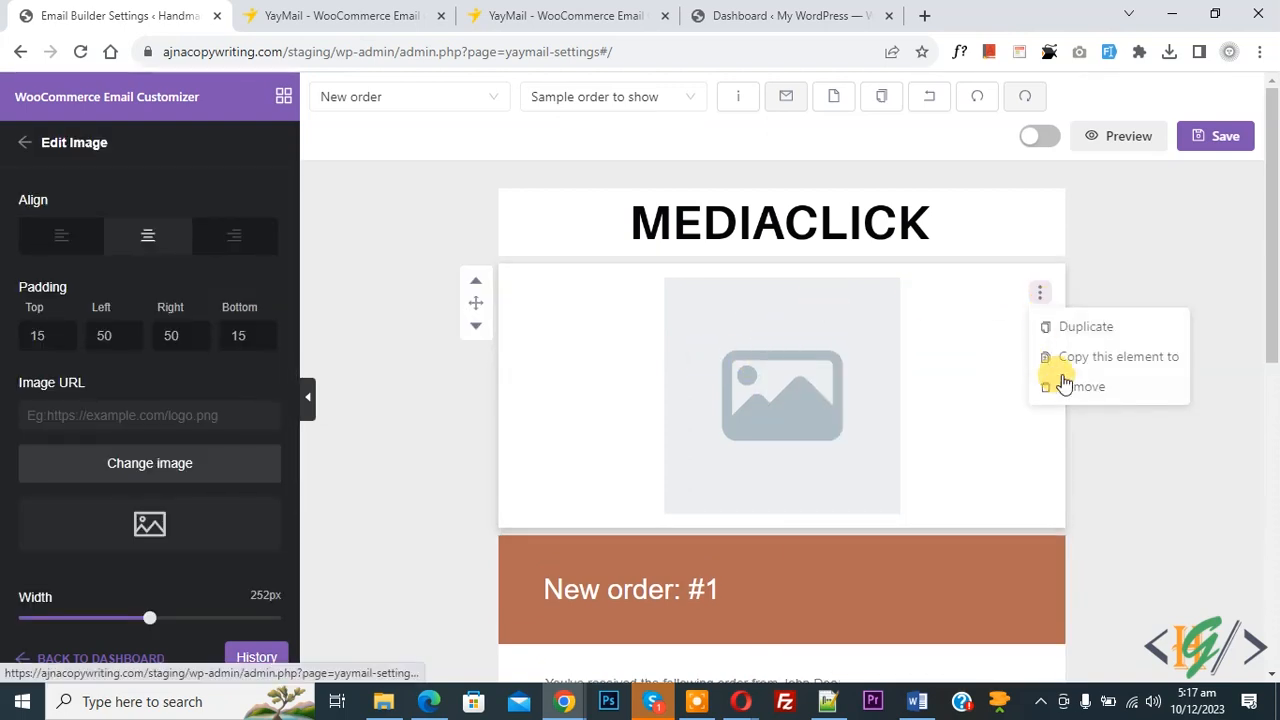
{"action": "left_click", "coordinate": [1070, 389]}
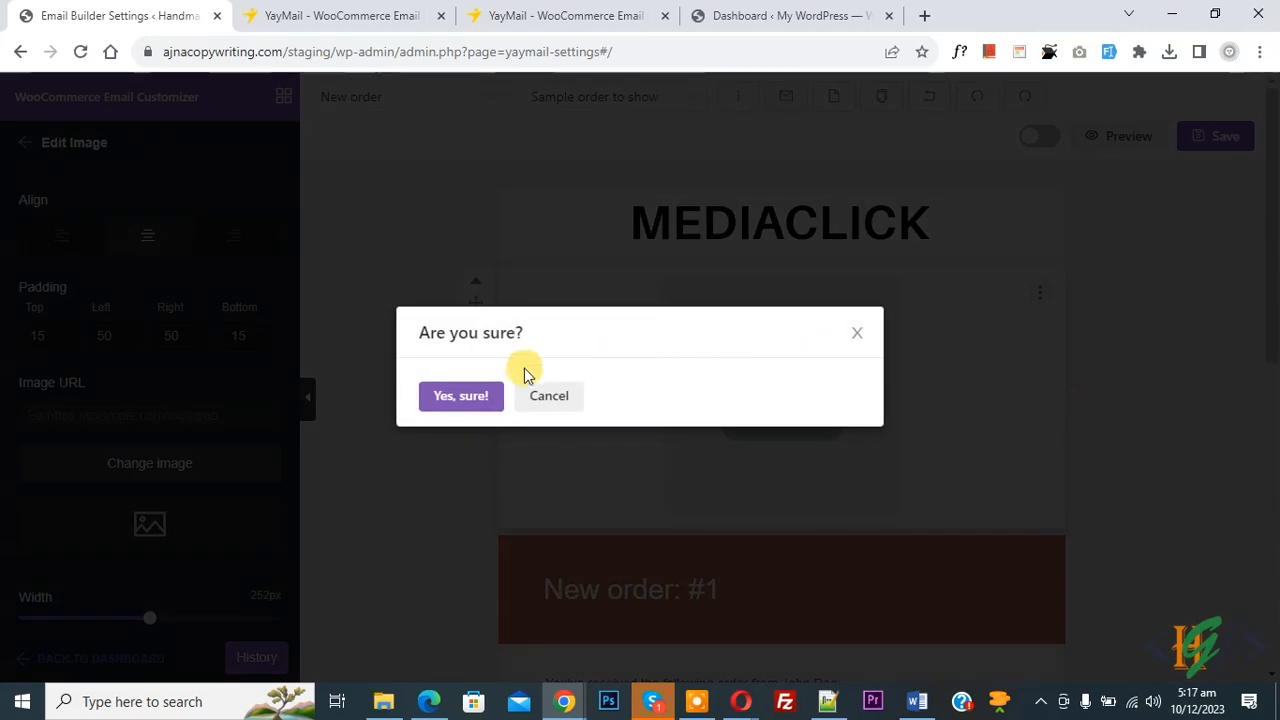
{"action": "left_click", "coordinate": [466, 396]}
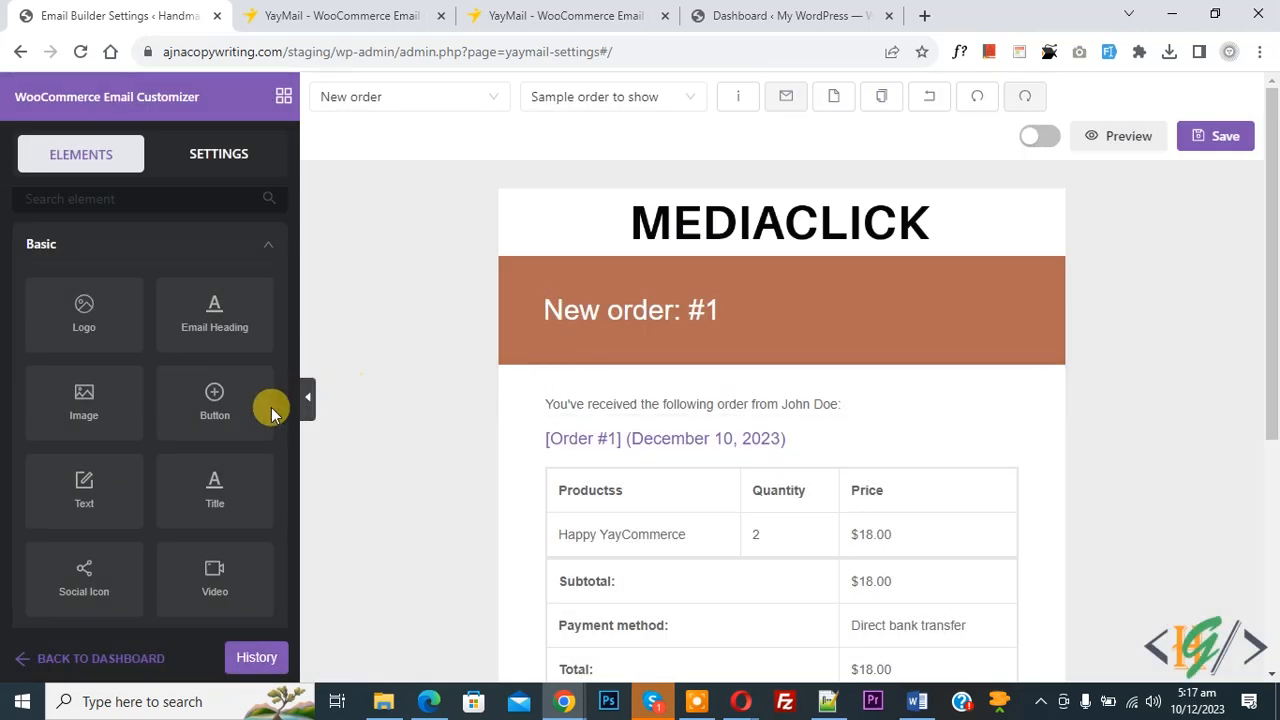
Insert a Button element between the email heading and the intro text.
{"action": "left_click_drag", "start_coordinate": [210, 420], "coordinate": [647, 397]}
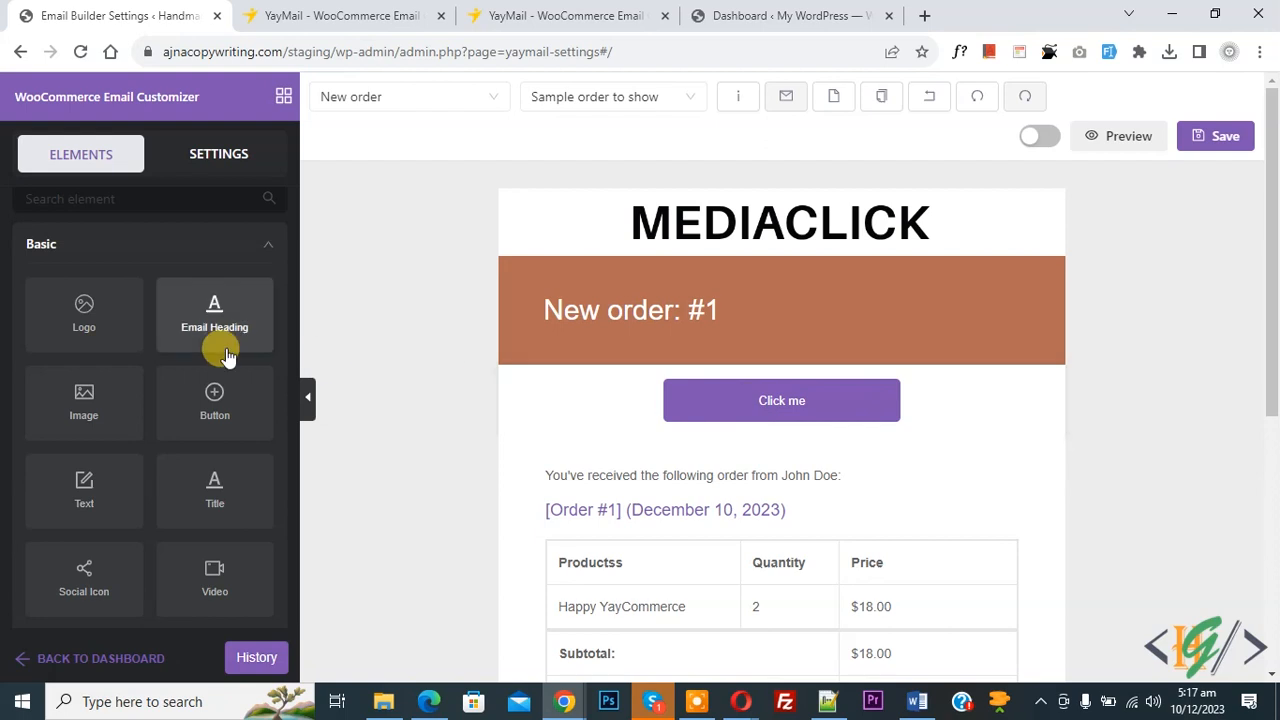
Try email container widths of 705 and 480 px in the general settings, and set the width back to 605 px.
{"action": "left_click", "coordinate": [222, 156]}
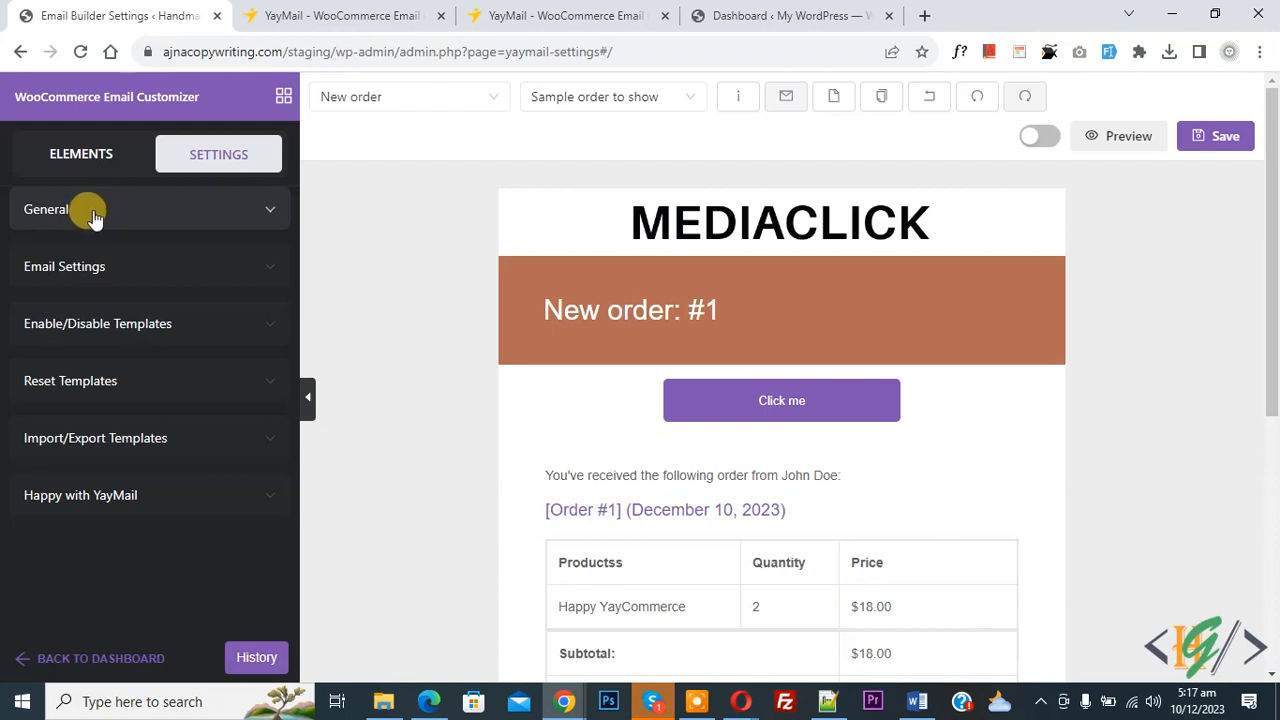
{"action": "left_click", "coordinate": [125, 208]}
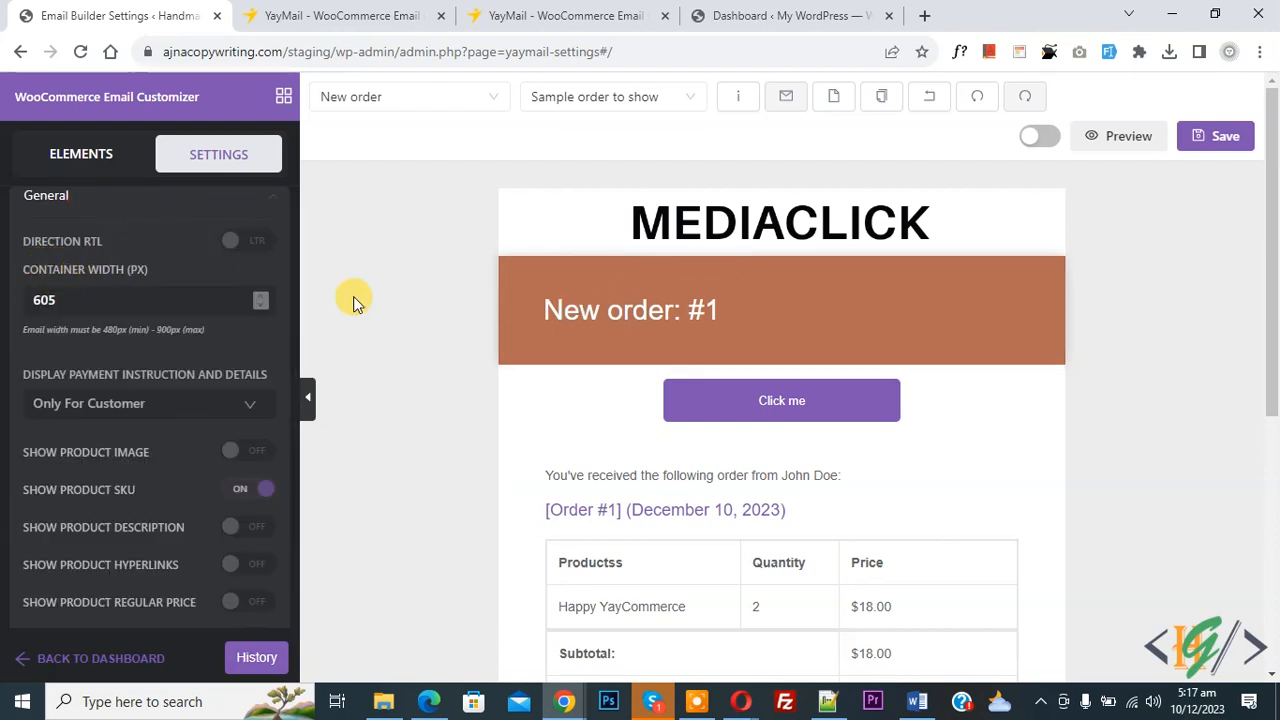
{"action": "left_click", "coordinate": [38, 299]}
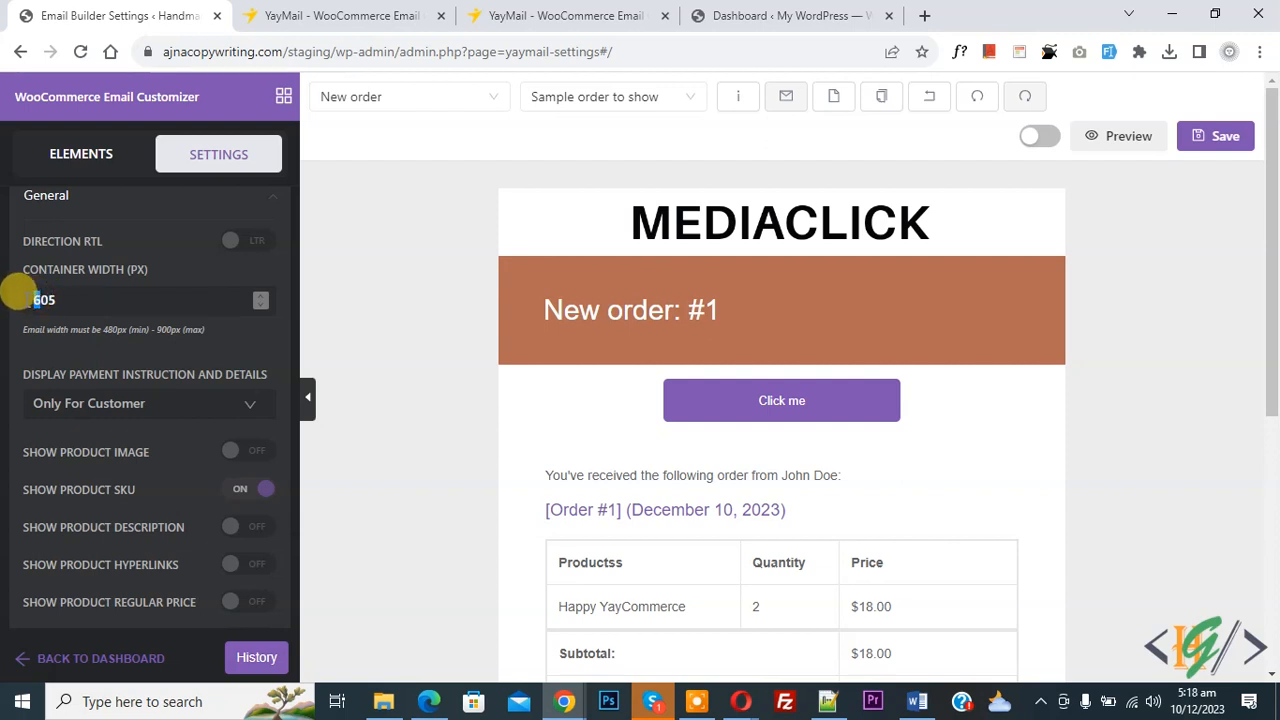
{"action": "type", "text": "7"}
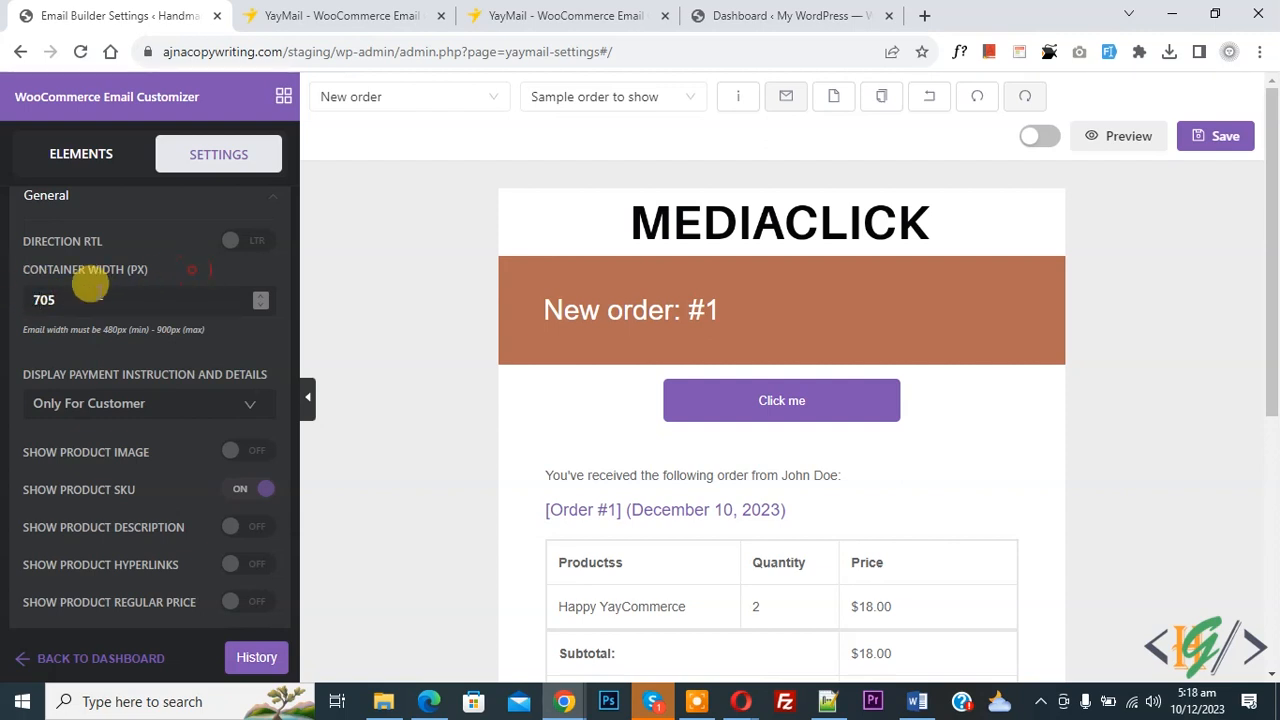
{"action": "double_click", "coordinate": [40, 299]}
{"action": "type", "text": "480"}
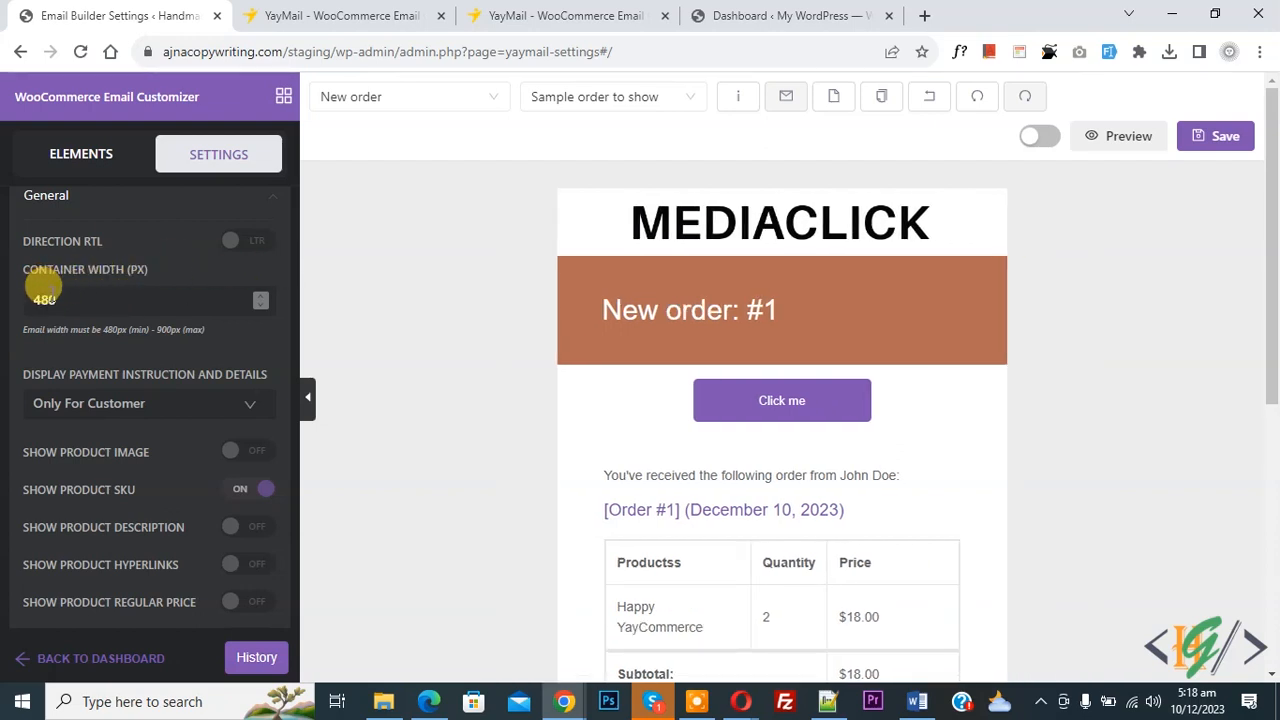
{"action": "type", "text": "605"}
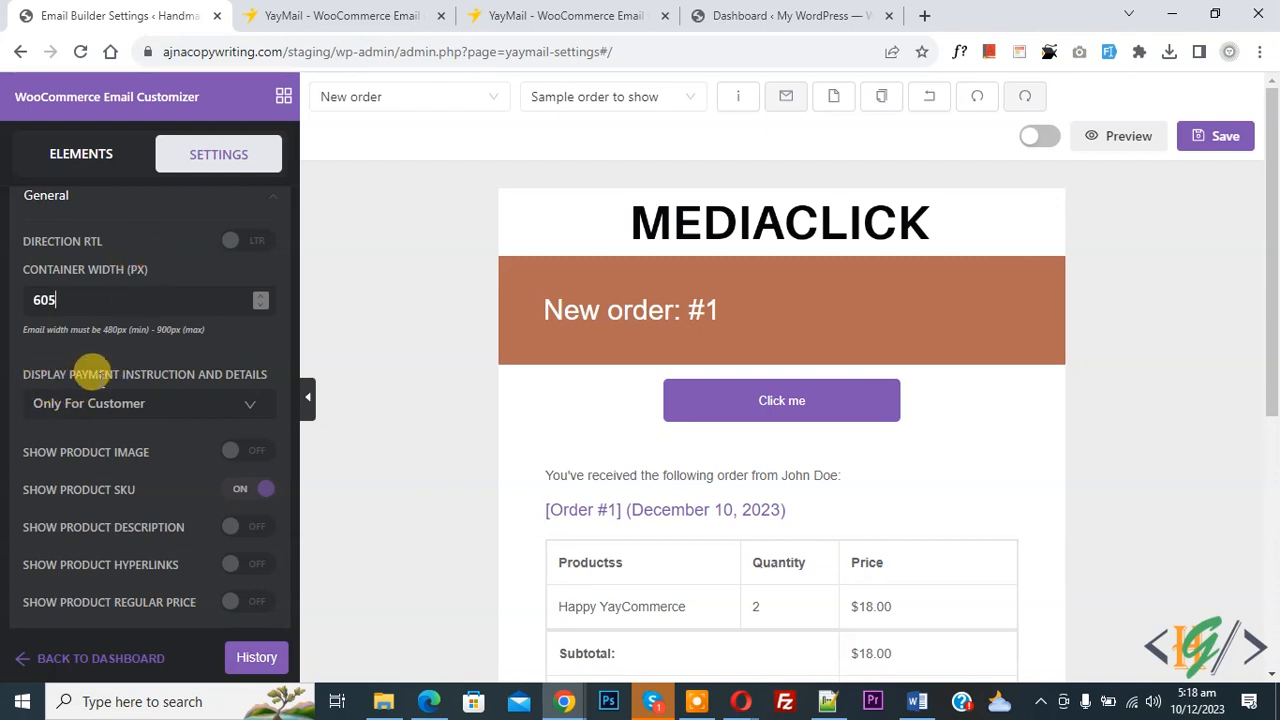
View the available choices for displaying payment instruction and details.
{"action": "left_click", "coordinate": [132, 407]}
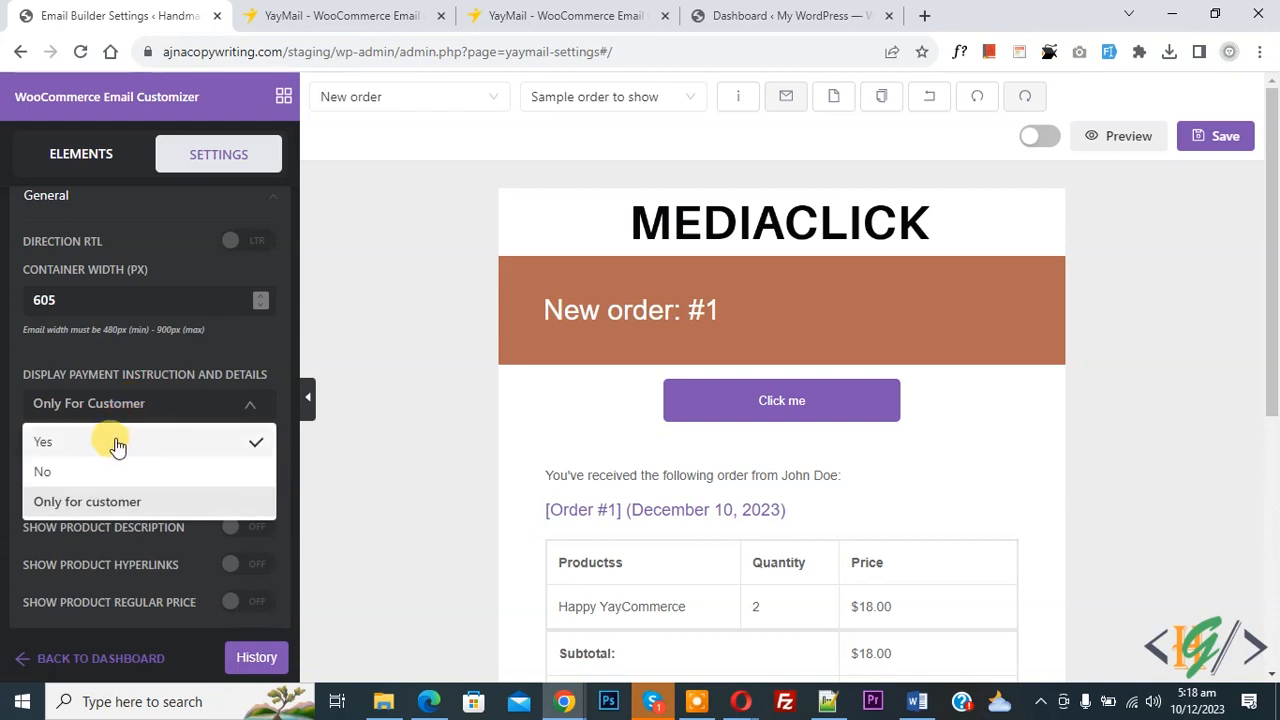
{"action": "left_click", "coordinate": [4, 400]}
{"action": "scroll", "coordinate": [151, 384], "scroll_direction": "up", "scroll_amount": 1}
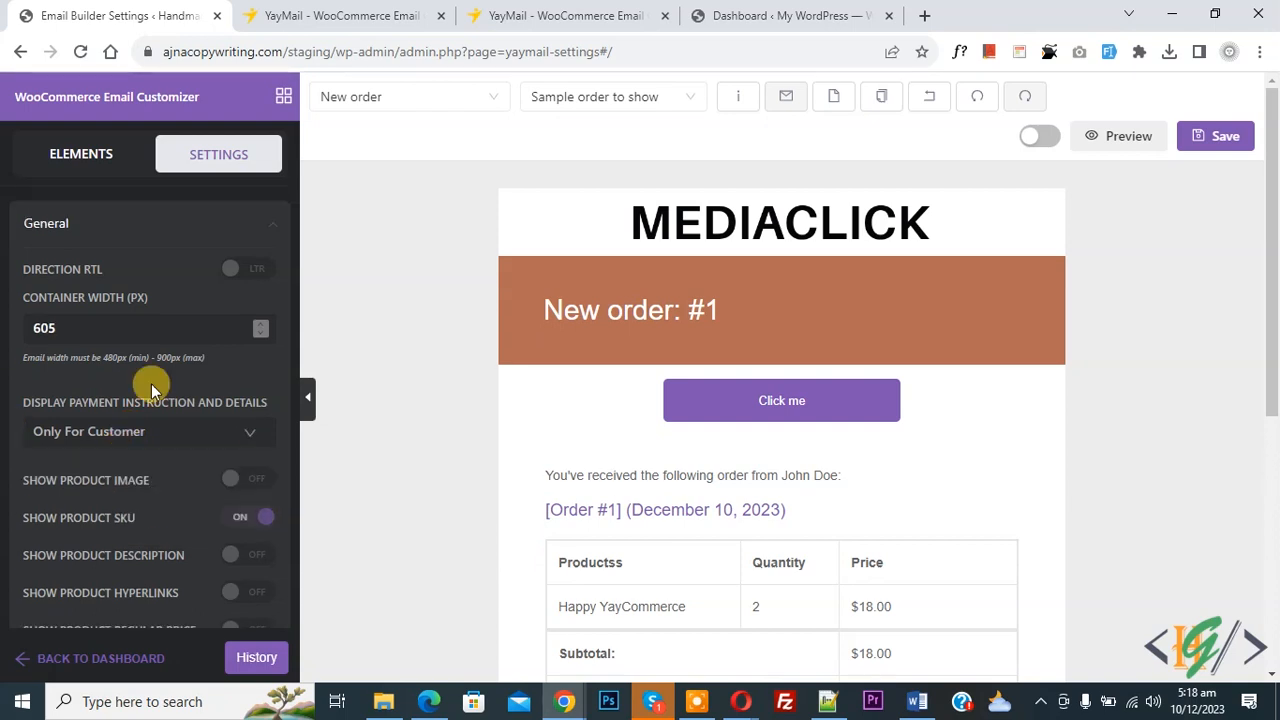
Enable showing the product image and check the available product image positions, keeping Top.
{"action": "left_click", "coordinate": [252, 481]}
{"action": "scroll", "coordinate": [172, 358], "scroll_direction": "down", "scroll_amount": 2}
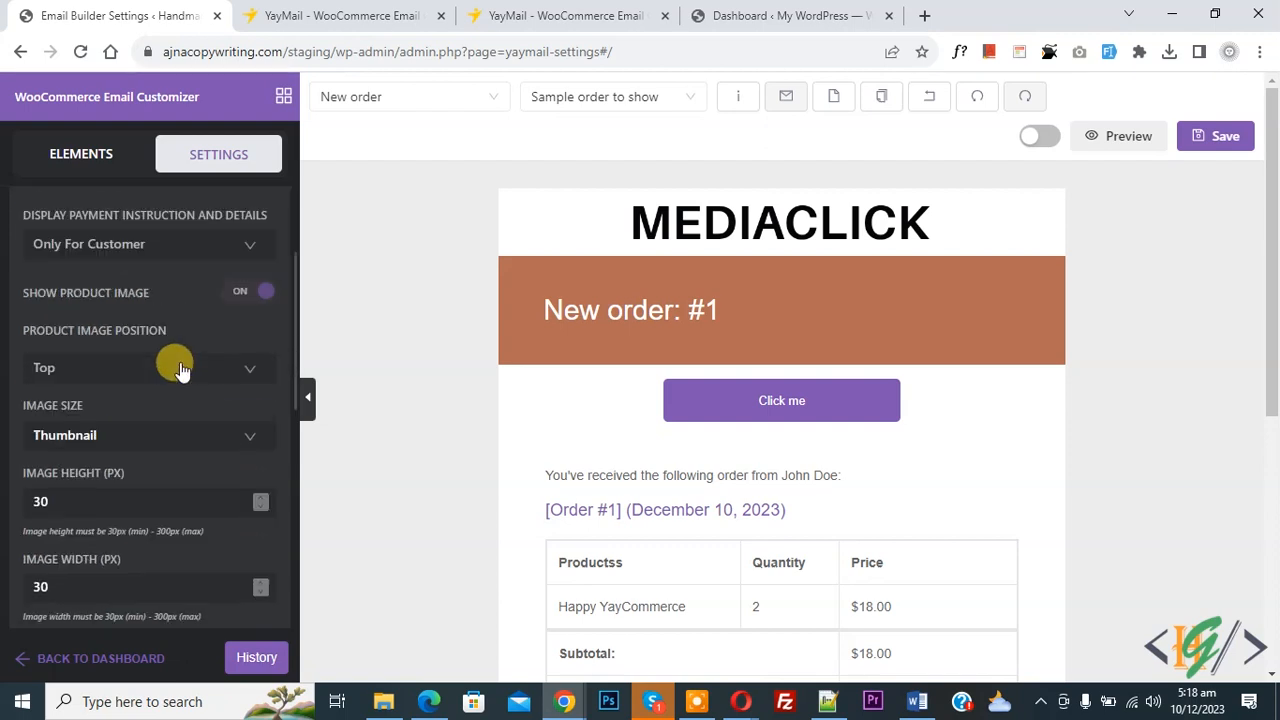
{"action": "left_click", "coordinate": [121, 368]}
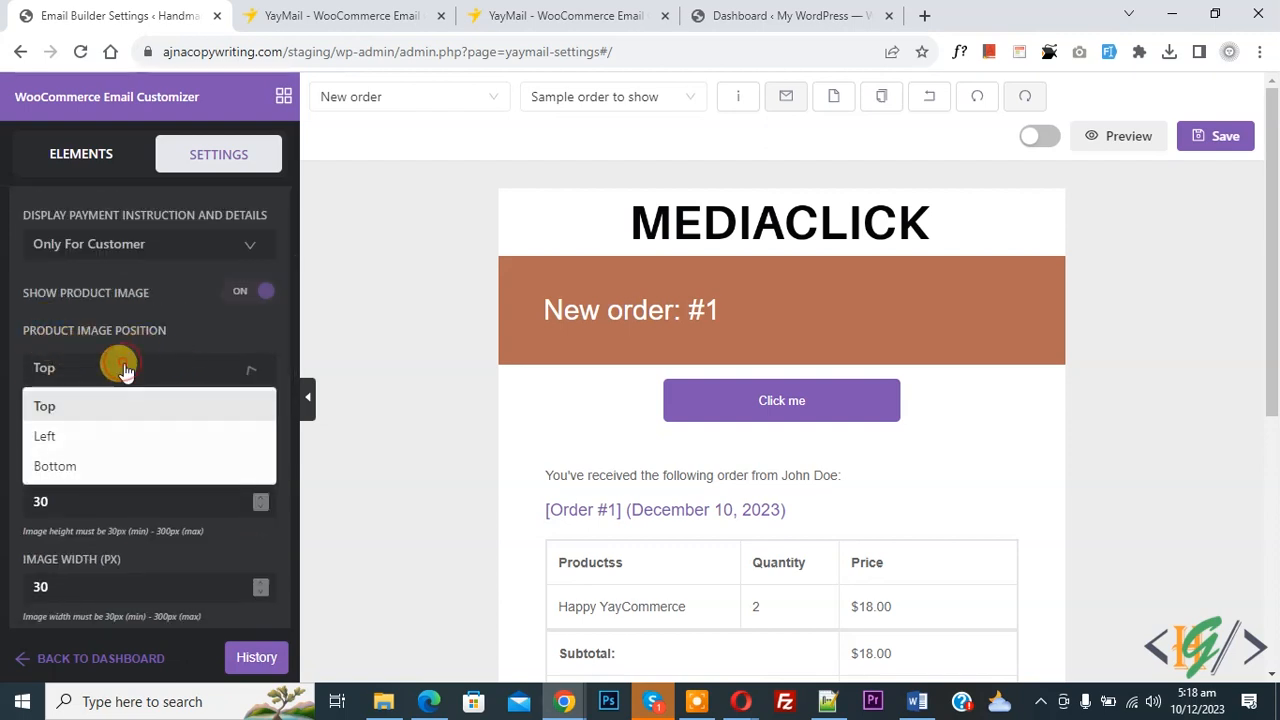
{"action": "left_click", "coordinate": [121, 368]}
{"action": "scroll", "coordinate": [100, 430], "scroll_direction": "down", "scroll_amount": 1}
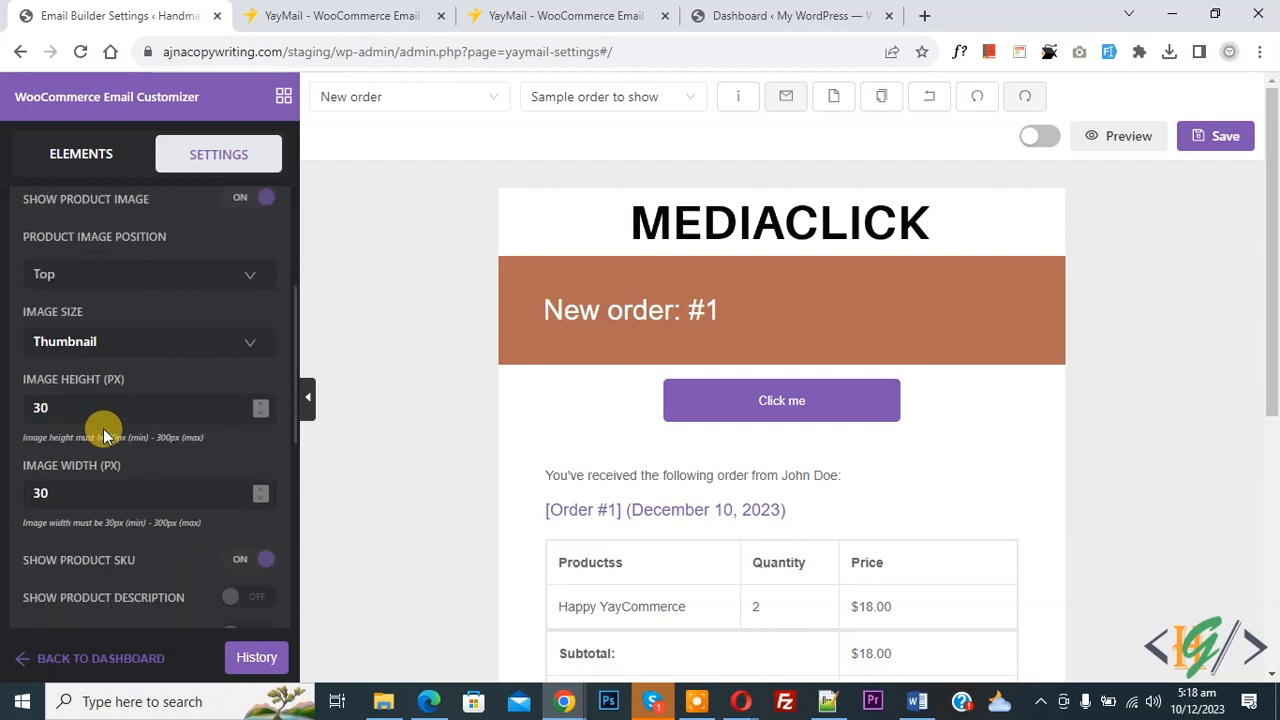
Enable showing product hyperlinks, the product regular price and the product item cost in the general settings.
{"action": "scroll", "coordinate": [68, 400], "scroll_direction": "down", "scroll_amount": 2}
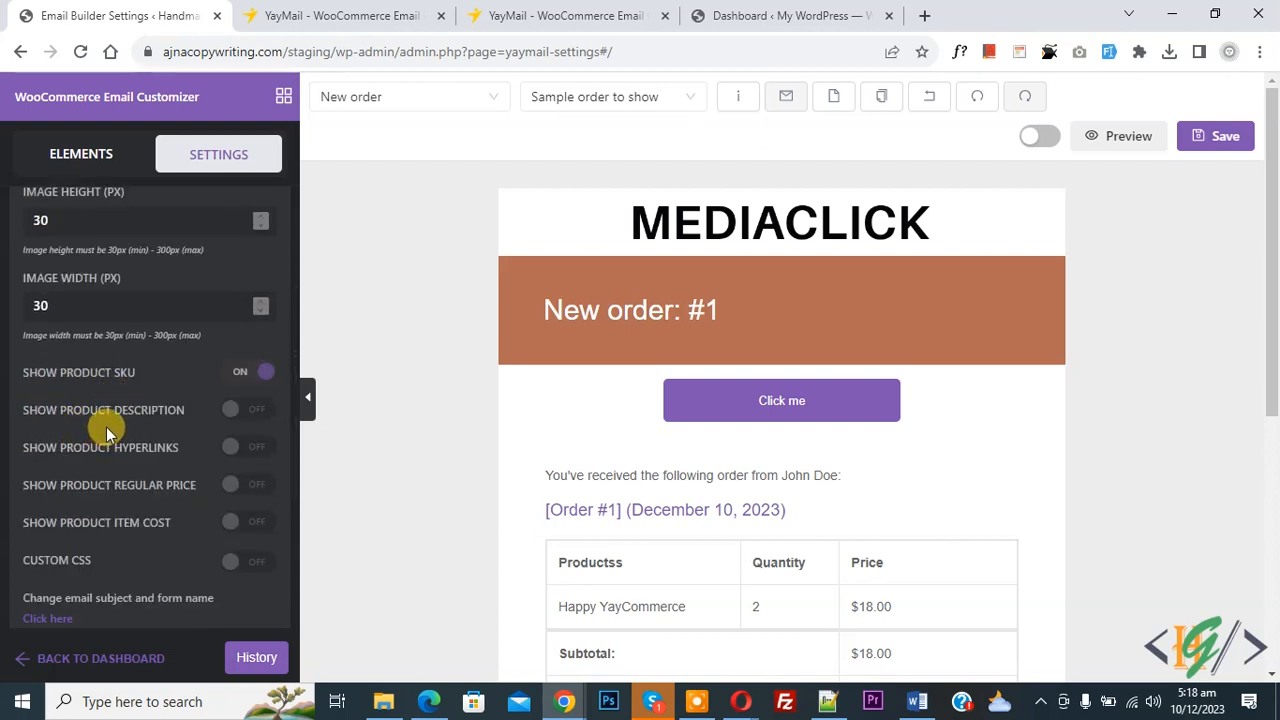
{"action": "left_click", "coordinate": [245, 411]}
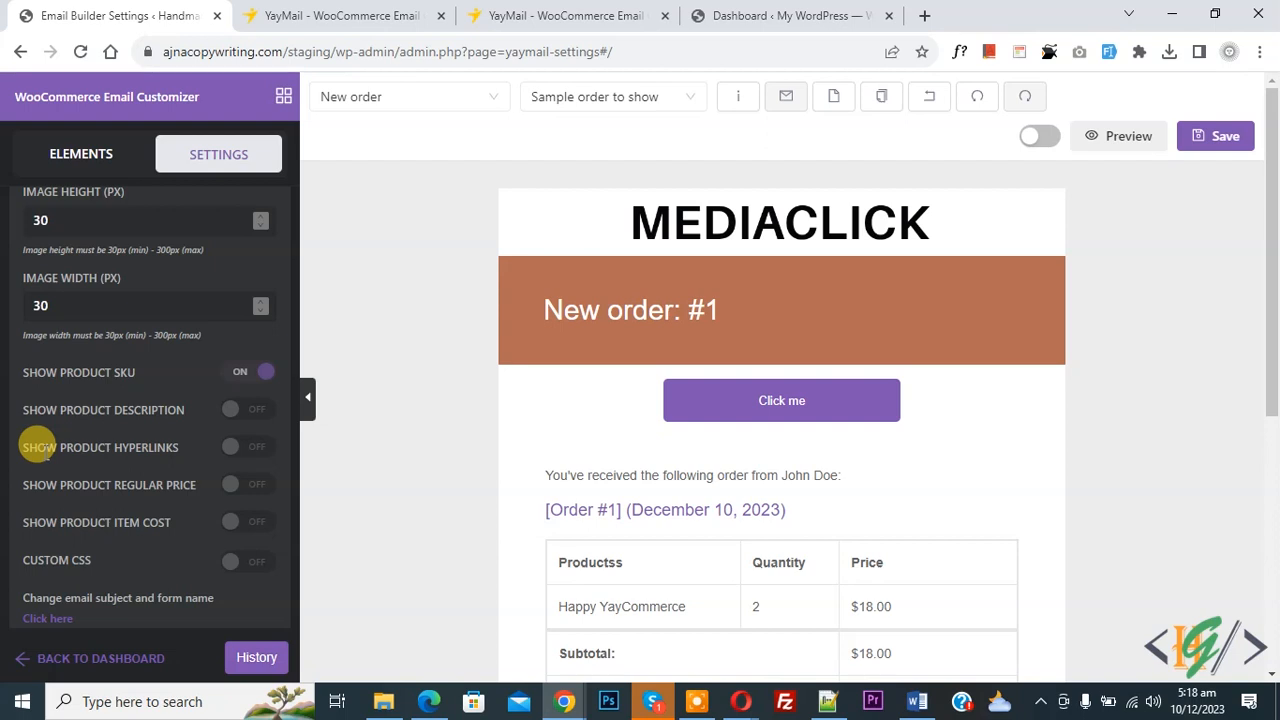
{"action": "left_click", "coordinate": [241, 449]}
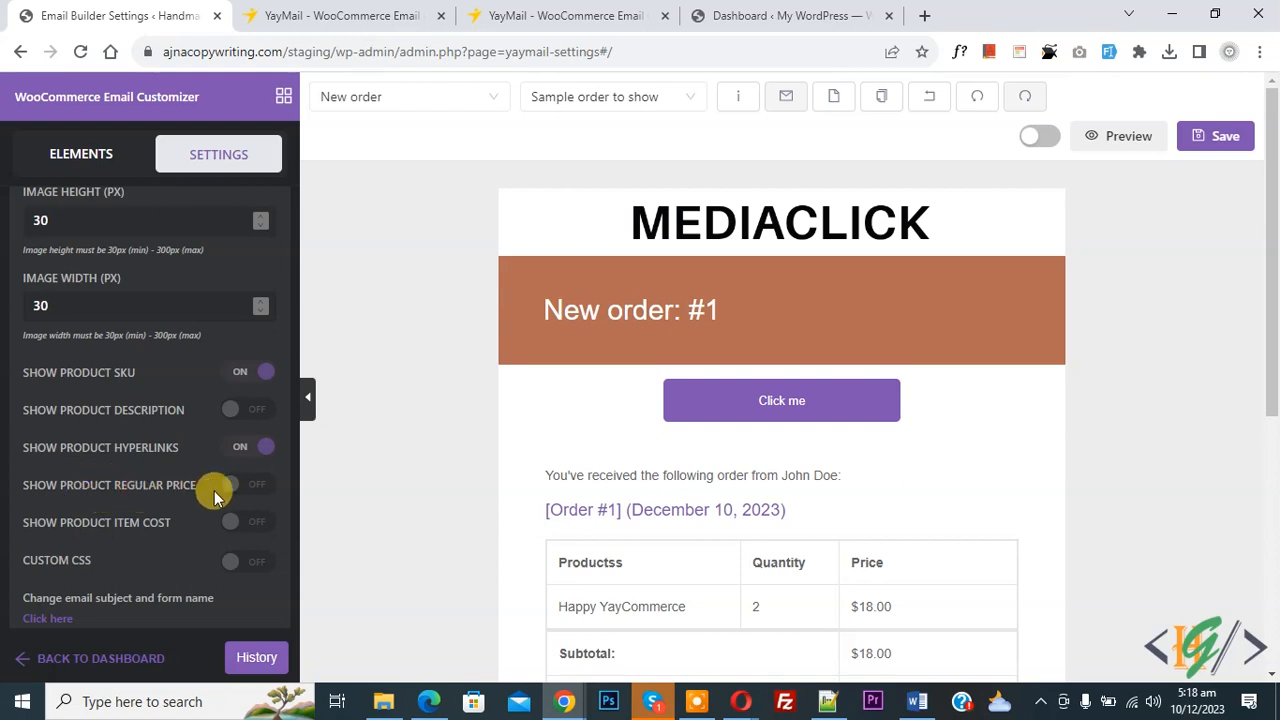
{"action": "left_click", "coordinate": [241, 486]}
{"action": "left_click", "coordinate": [243, 522]}
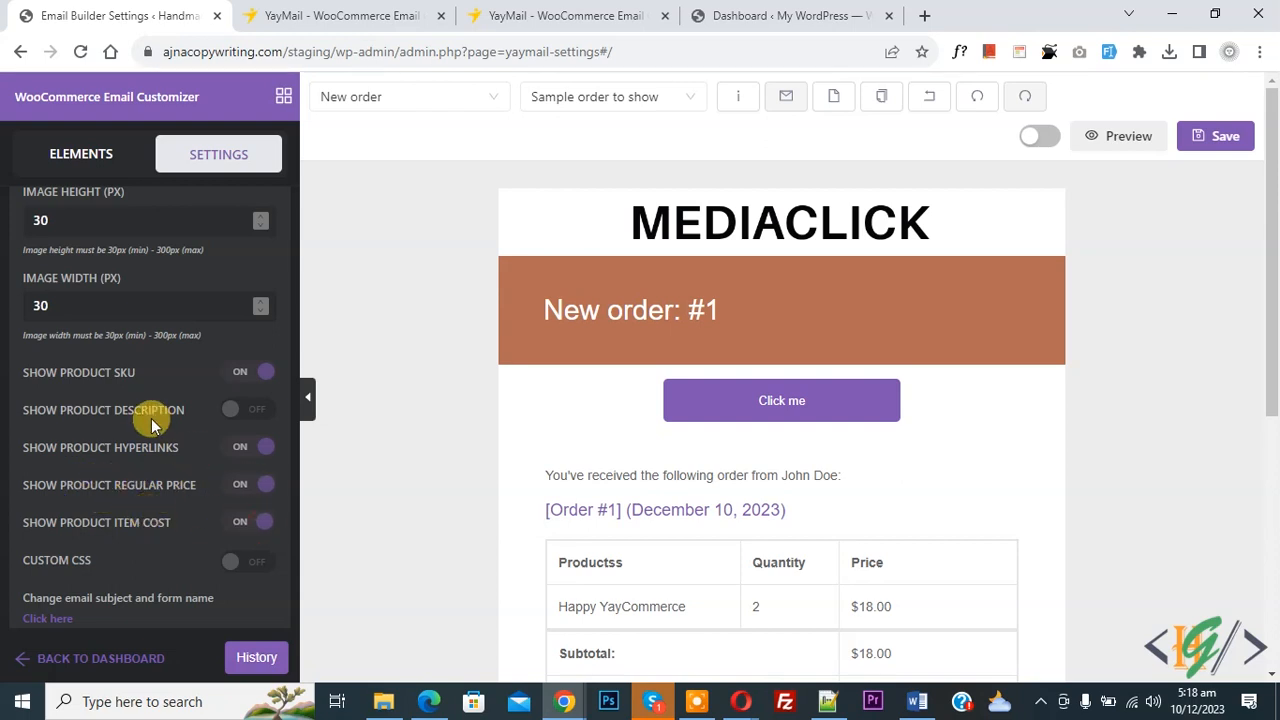
Set the background color in the email settings to the light gray D1D1D1.
{"action": "scroll", "coordinate": [151, 418], "scroll_direction": "down", "scroll_amount": 4}
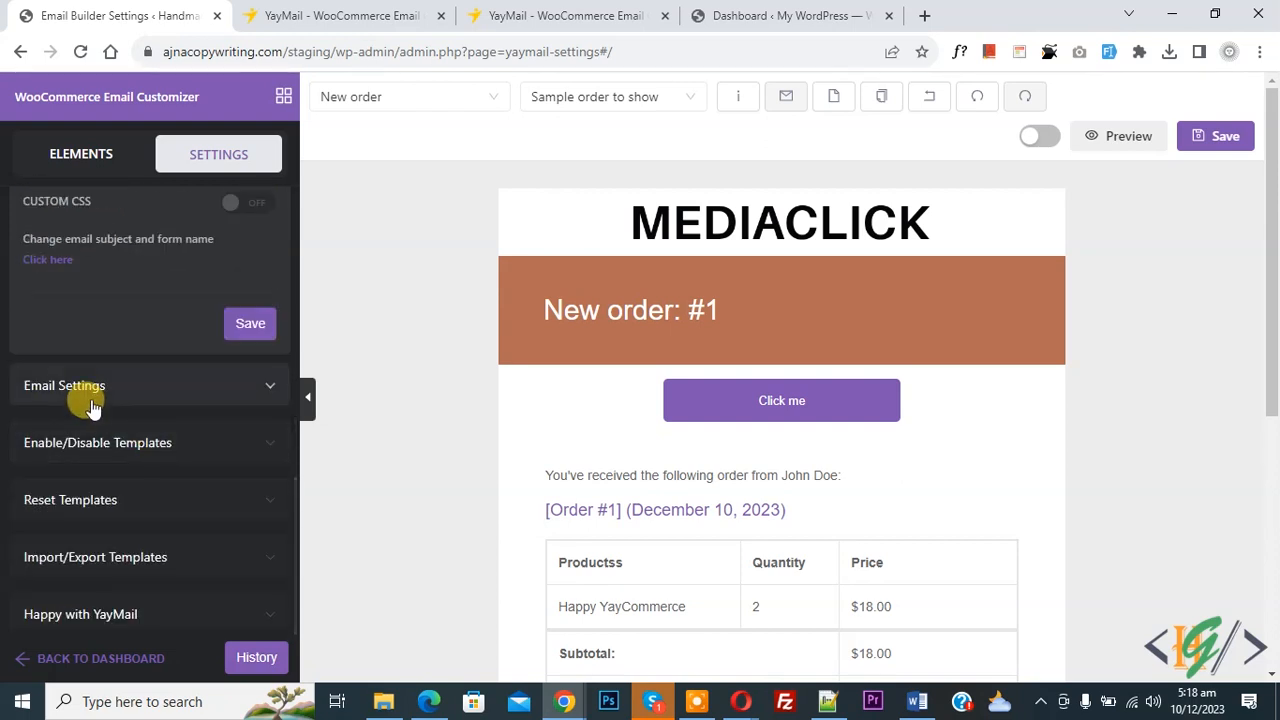
{"action": "left_click", "coordinate": [120, 388]}
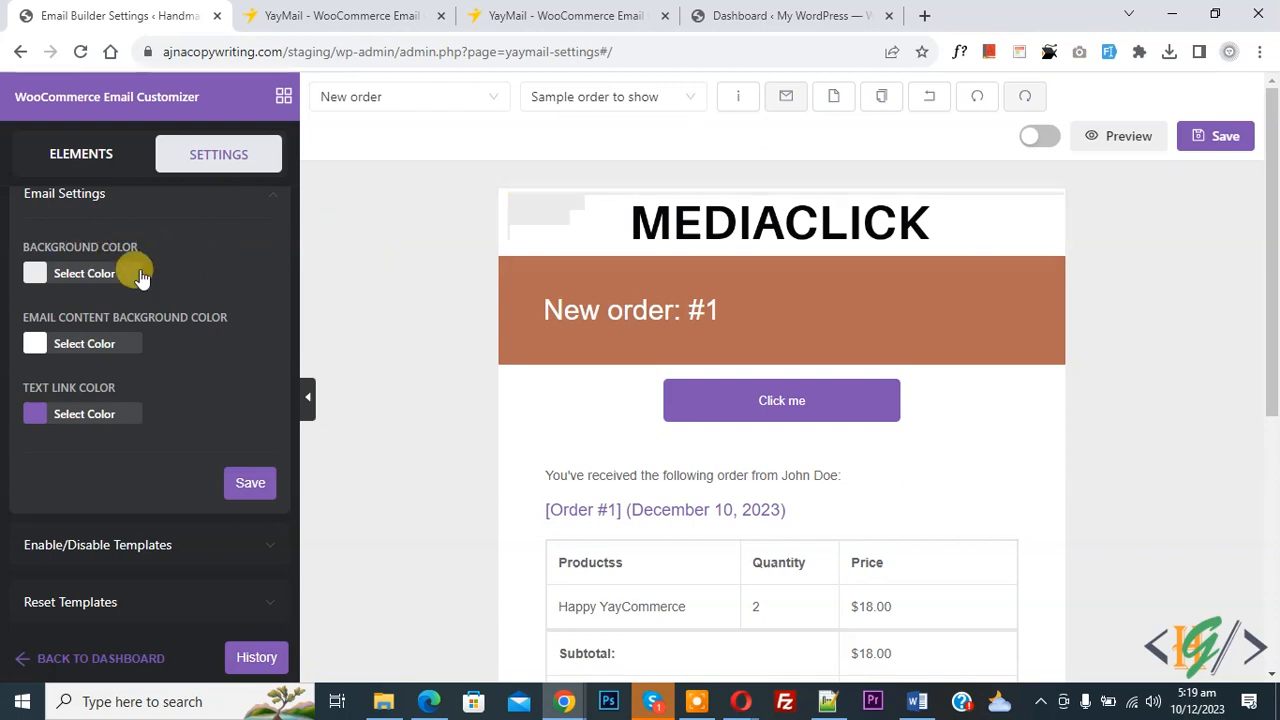
{"action": "left_click", "coordinate": [37, 273]}
{"action": "left_click_drag", "start_coordinate": [157, 362], "coordinate": [23, 320]}
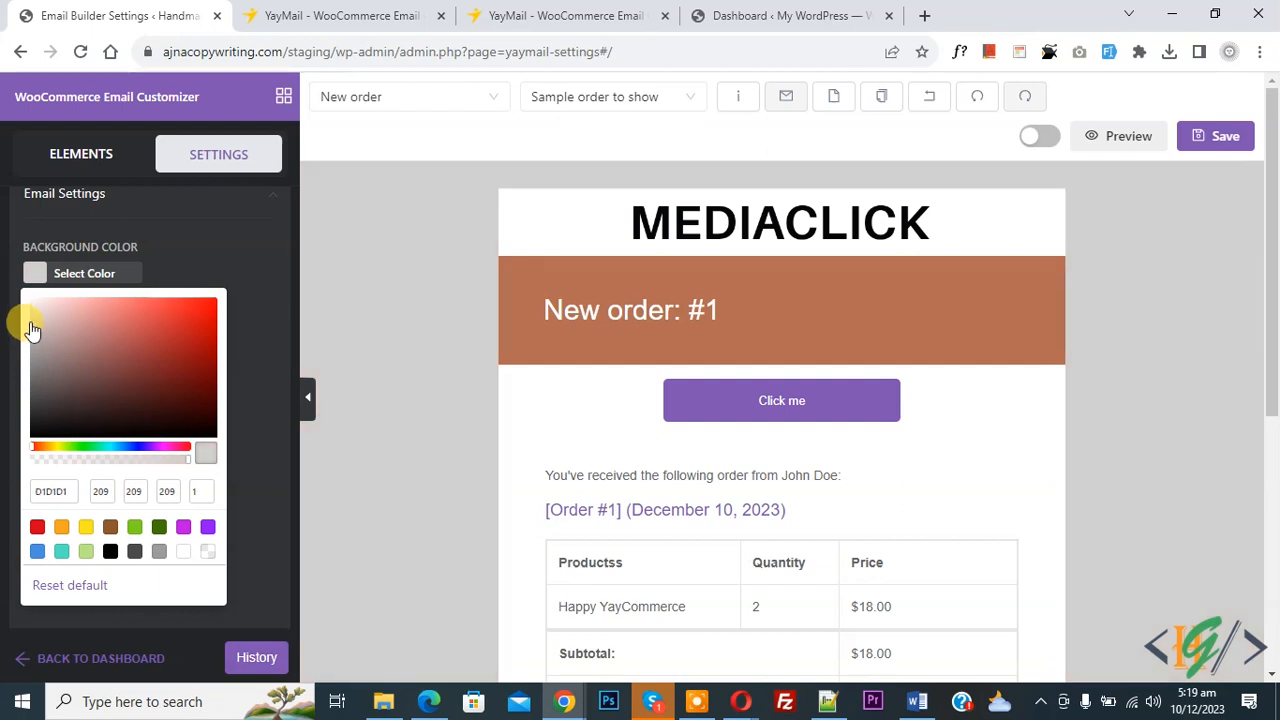
Try the pale pink D6BFBF as the email content background color.
{"action": "left_click", "coordinate": [206, 241]}
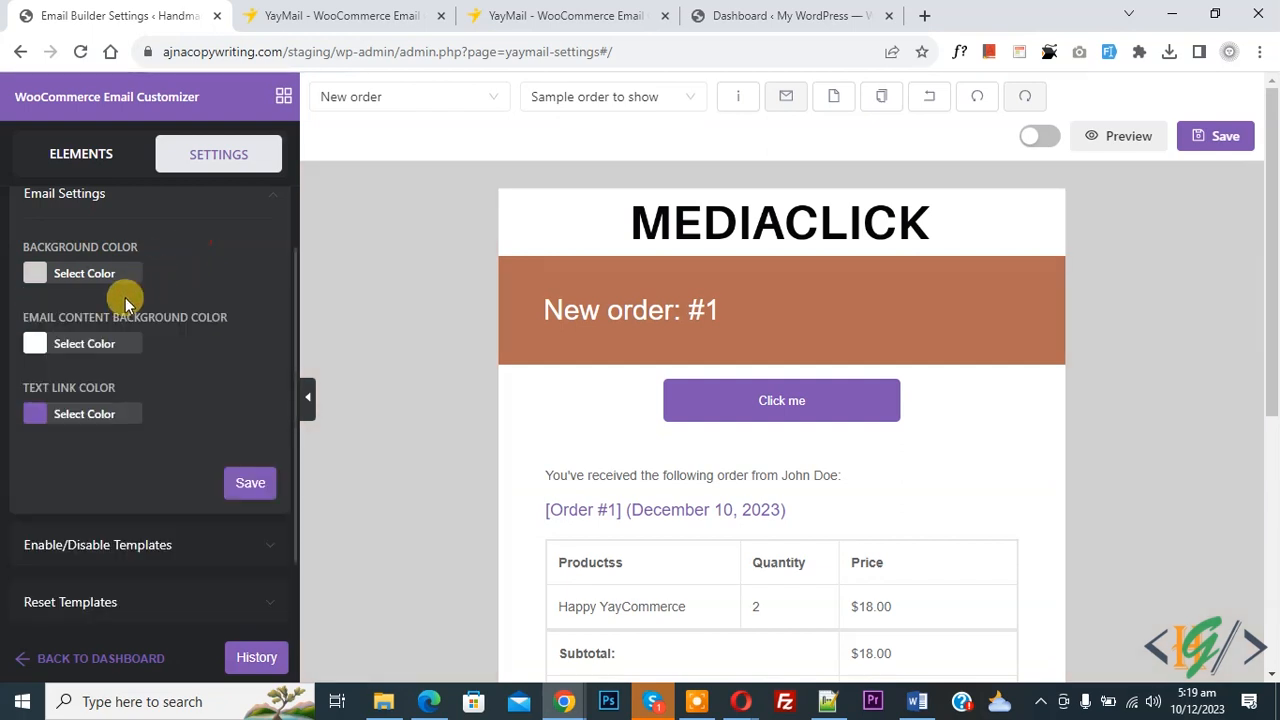
{"action": "left_click", "coordinate": [38, 346]}
{"action": "left_click_drag", "start_coordinate": [60, 388], "coordinate": [49, 391]}
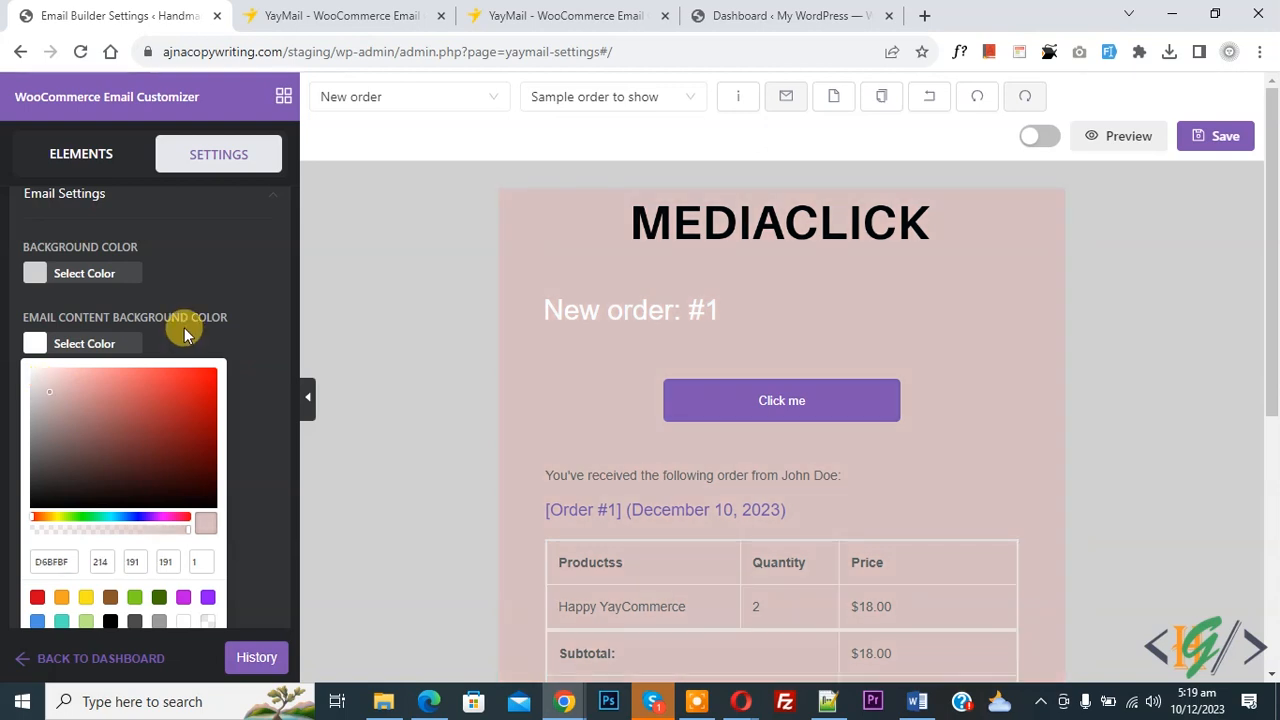
{"action": "left_click", "coordinate": [184, 328]}
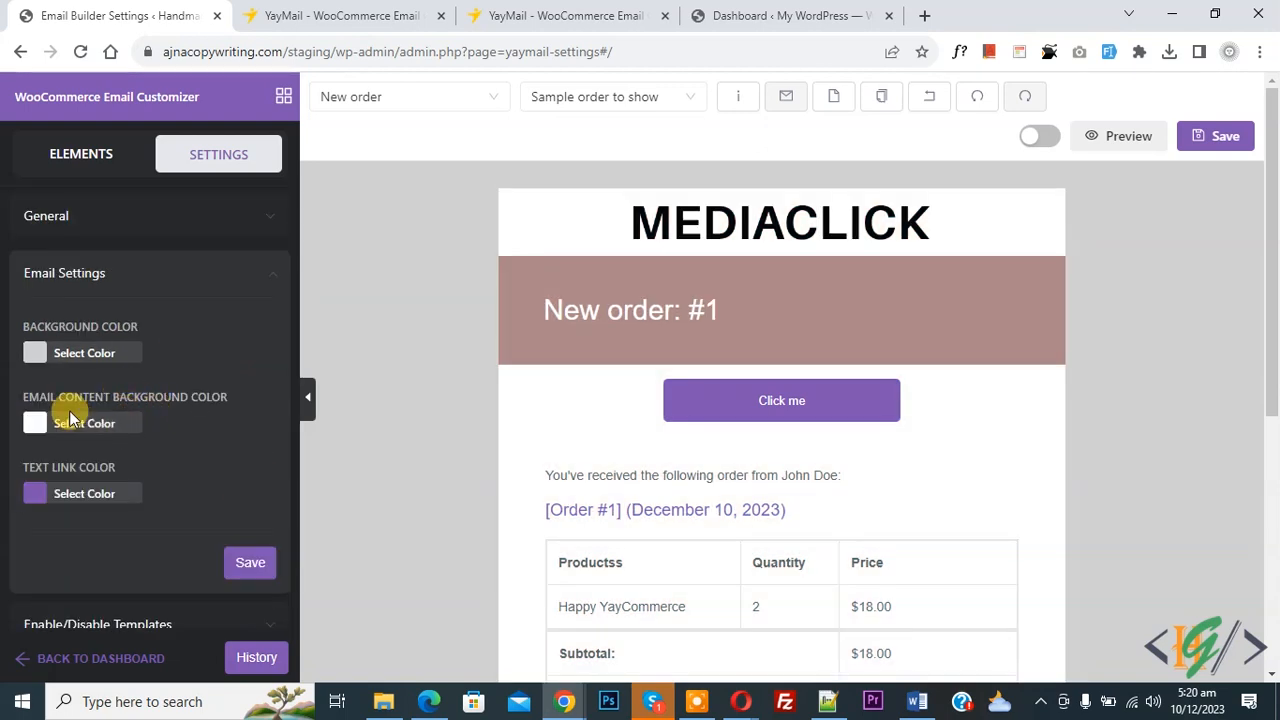
Enable the New Order template in the template enable/disable settings.
{"action": "scroll", "coordinate": [128, 390], "scroll_direction": "down", "scroll_amount": 2}
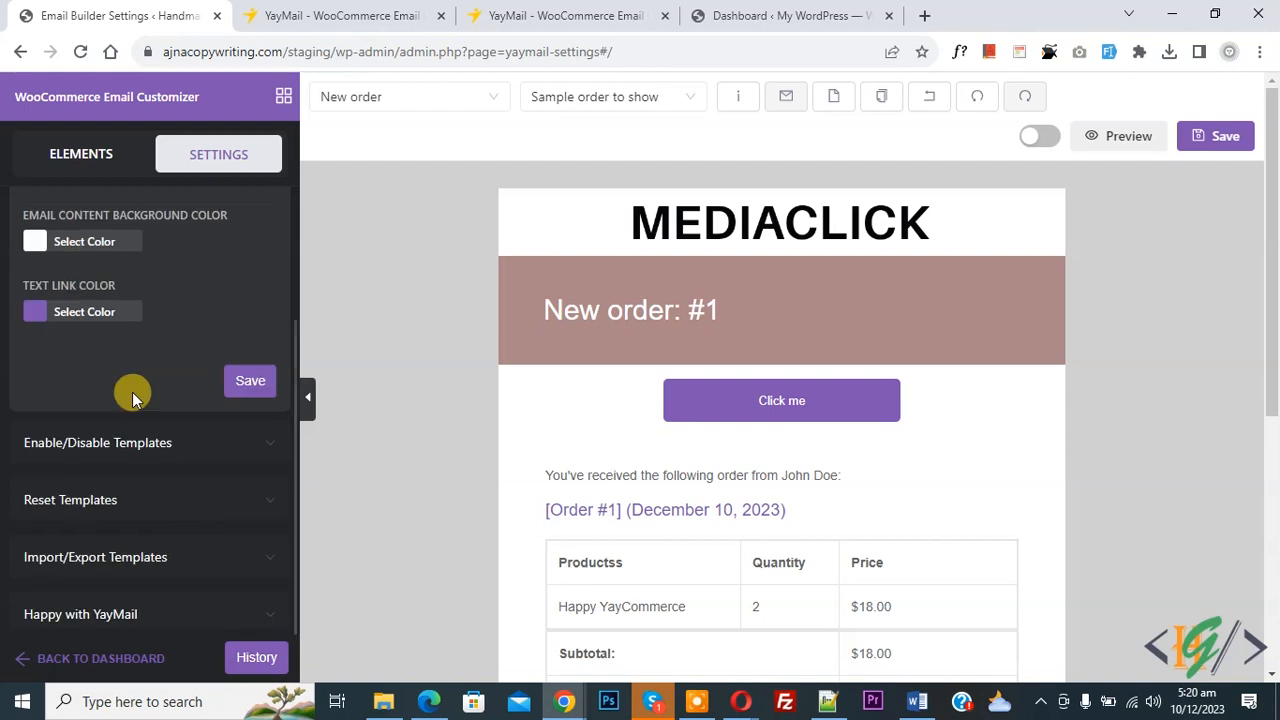
{"action": "left_click", "coordinate": [120, 450]}
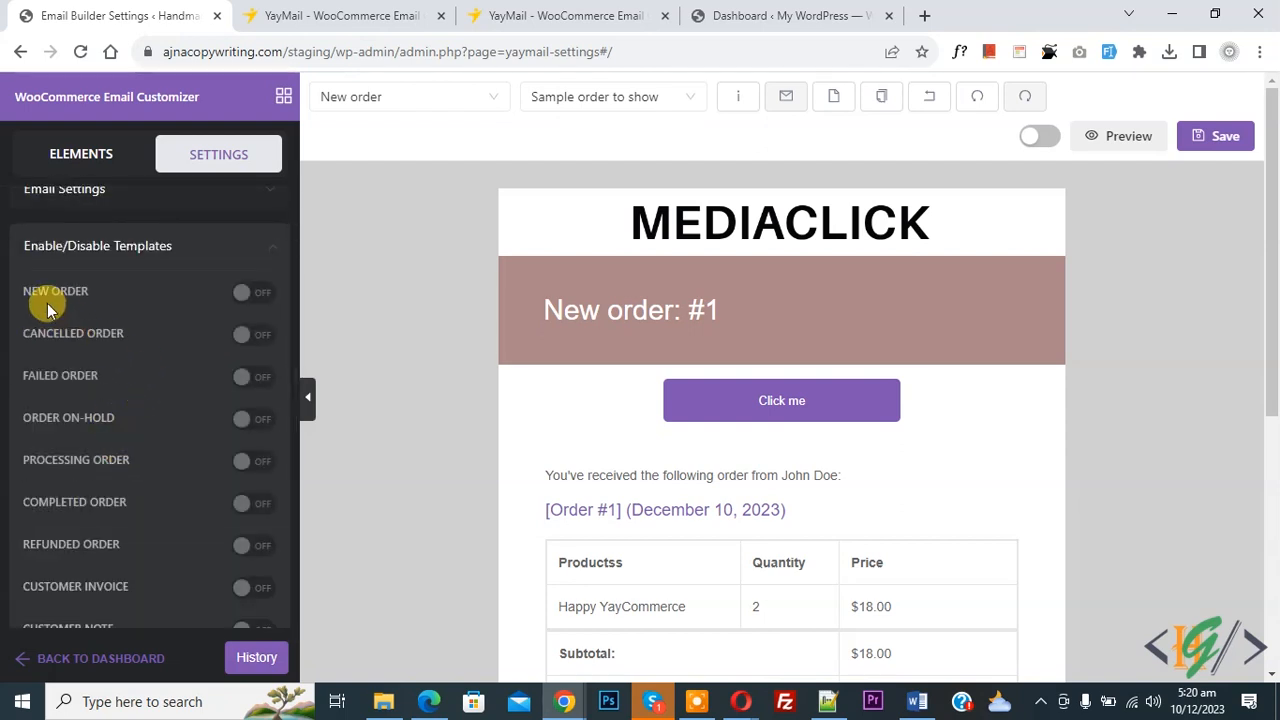
{"action": "left_click", "coordinate": [252, 292]}
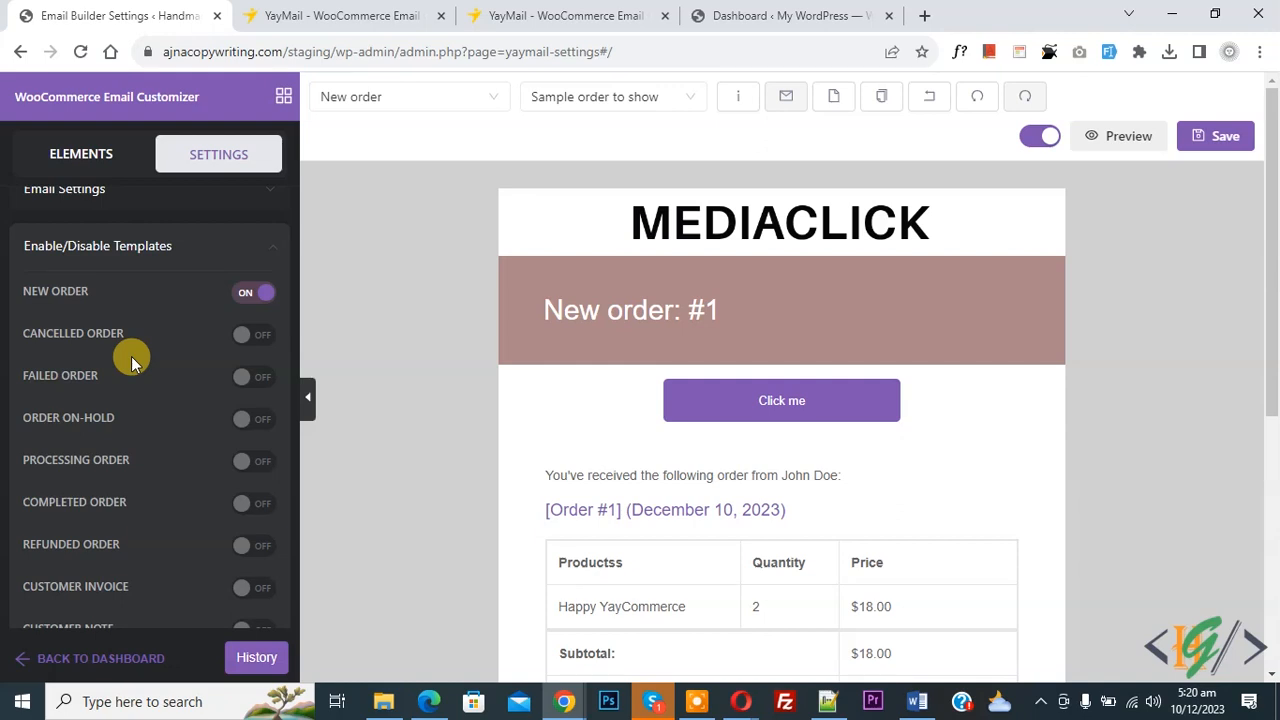
Look through the remaining template switches and view the option for resetting all templates to default.
{"action": "scroll", "coordinate": [83, 323], "scroll_direction": "down", "scroll_amount": 3}
{"action": "scroll", "coordinate": [83, 323], "scroll_direction": "down", "scroll_amount": 3}
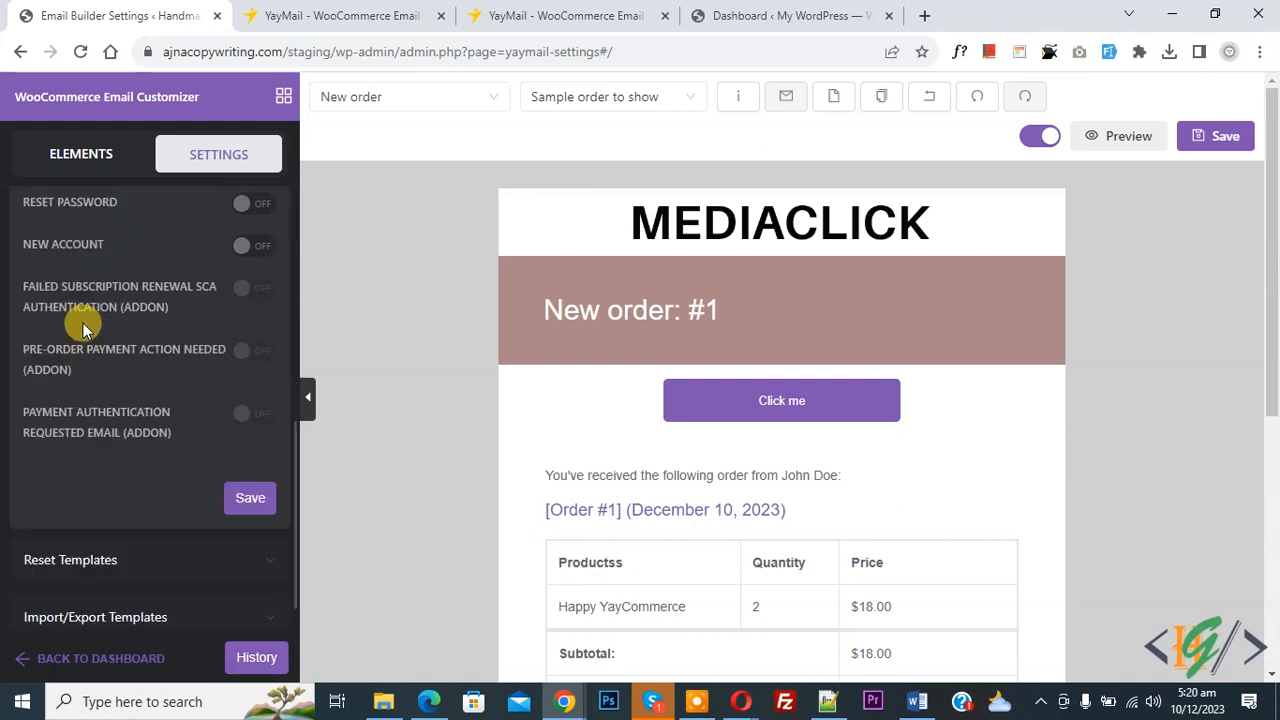
{"action": "left_click", "coordinate": [112, 503]}
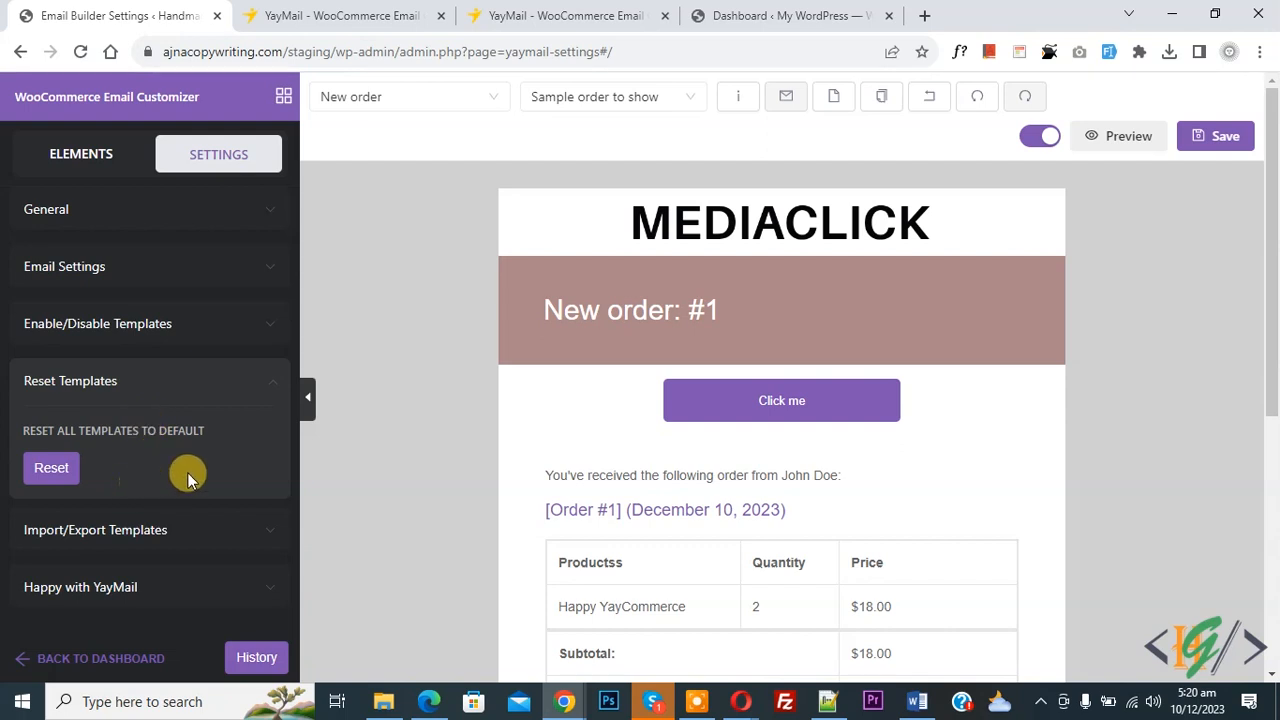
Preview the New order email down to its closing text, close the preview and save the template.
{"action": "left_click", "coordinate": [1121, 141]}
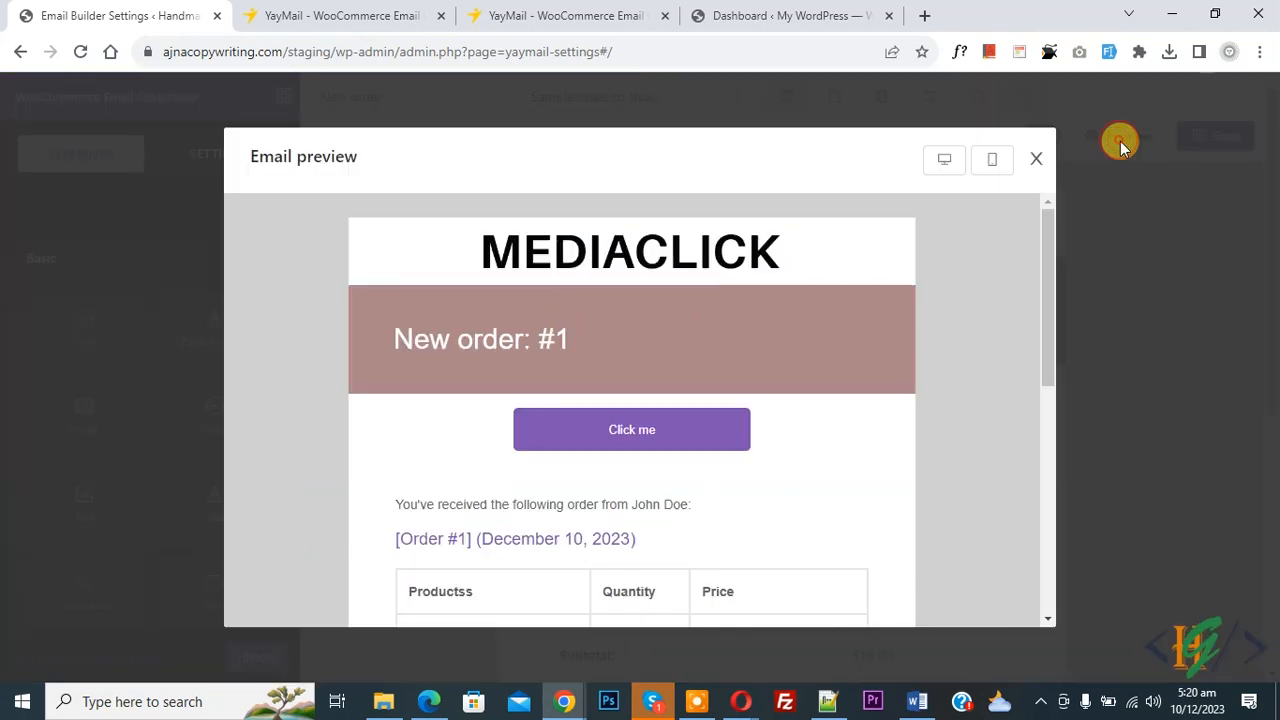
{"action": "scroll", "coordinate": [691, 374], "scroll_direction": "down", "scroll_amount": 3}
{"action": "scroll", "coordinate": [649, 363], "scroll_direction": "down", "scroll_amount": 2}
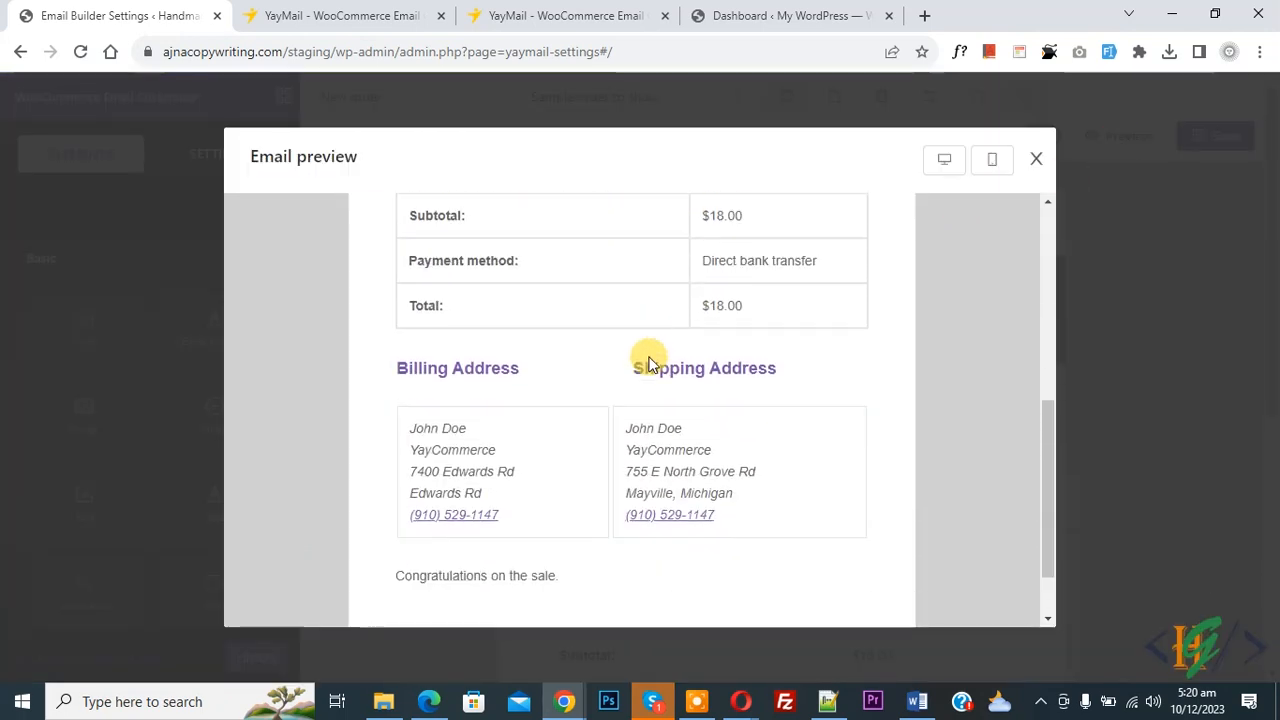
{"action": "scroll", "coordinate": [646, 350], "scroll_direction": "up", "scroll_amount": 5}
{"action": "left_click", "coordinate": [1034, 159]}
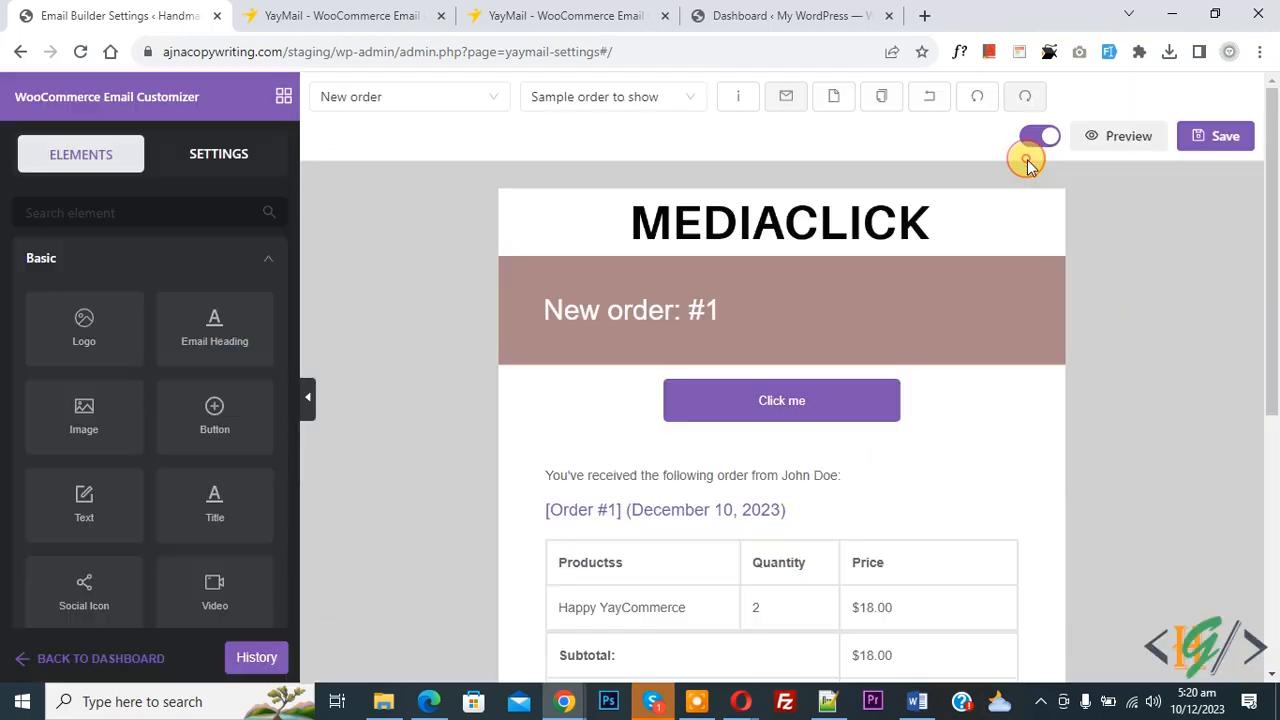
{"action": "left_click", "coordinate": [1205, 137]}
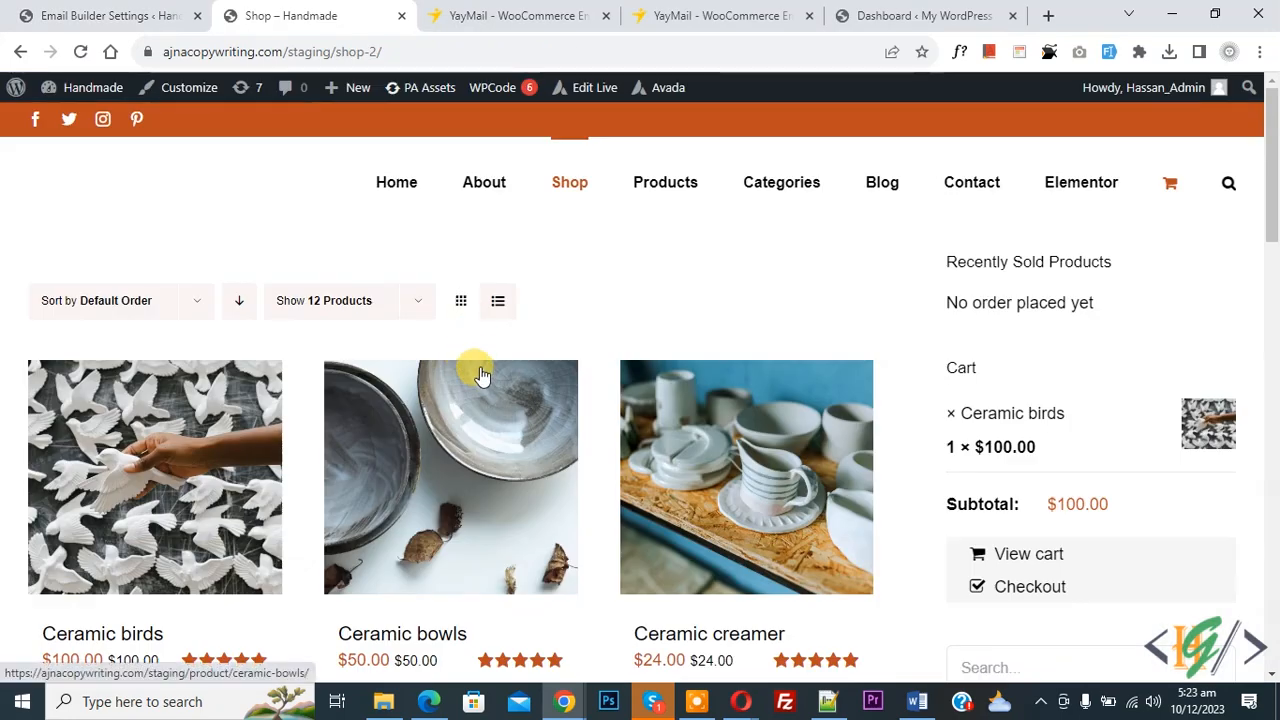
Add another Ceramic birds product to the cart from the shop page and proceed to checkout.
{"action": "scroll", "coordinate": [465, 366], "scroll_direction": "down", "scroll_amount": 3}
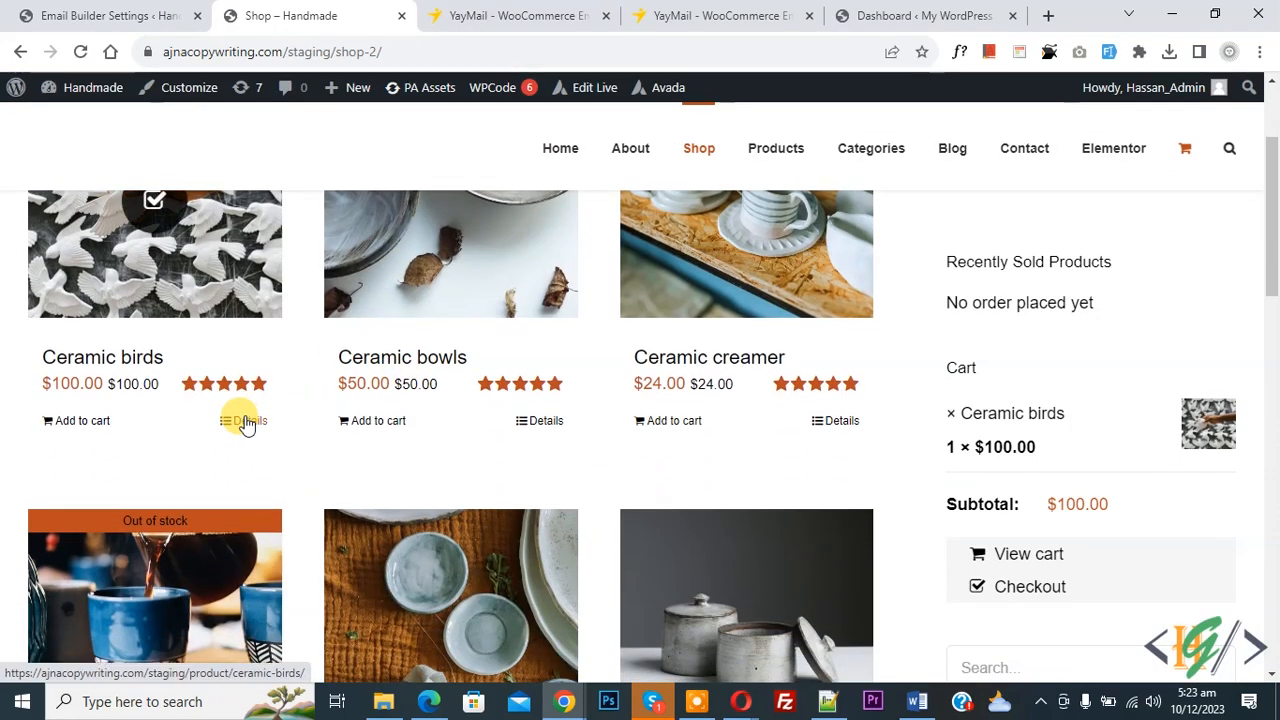
{"action": "left_click", "coordinate": [83, 425]}
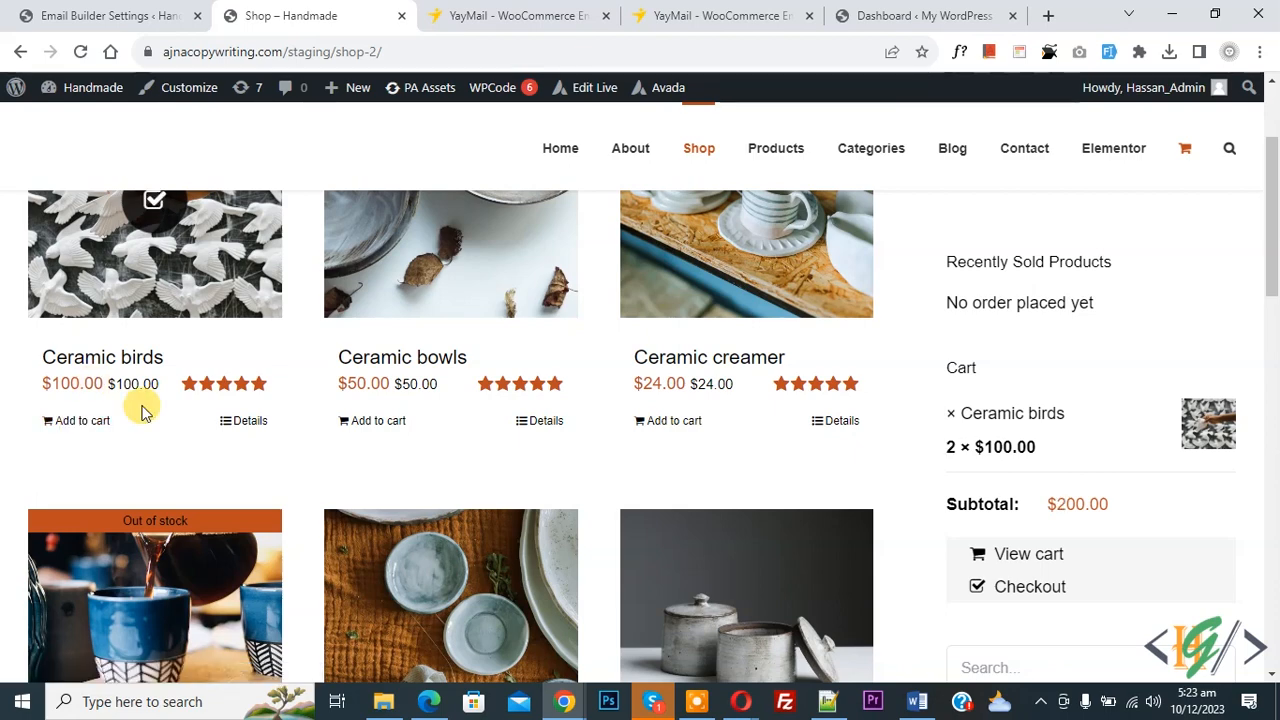
{"action": "left_click", "coordinate": [1005, 586]}
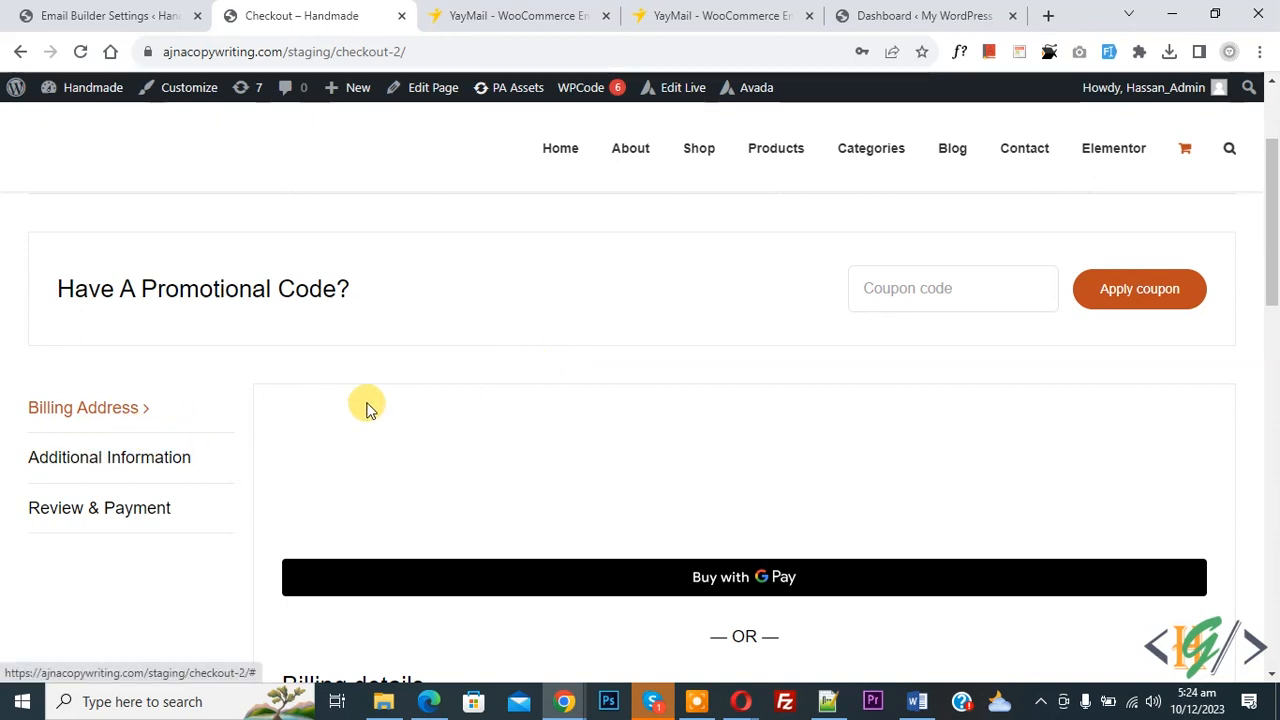
Continue through the prefilled billing address and additional information sections to the order review and payment.
{"action": "scroll", "coordinate": [497, 386], "scroll_direction": "down", "scroll_amount": 1}
{"action": "scroll", "coordinate": [495, 387], "scroll_direction": "down", "scroll_amount": 12}
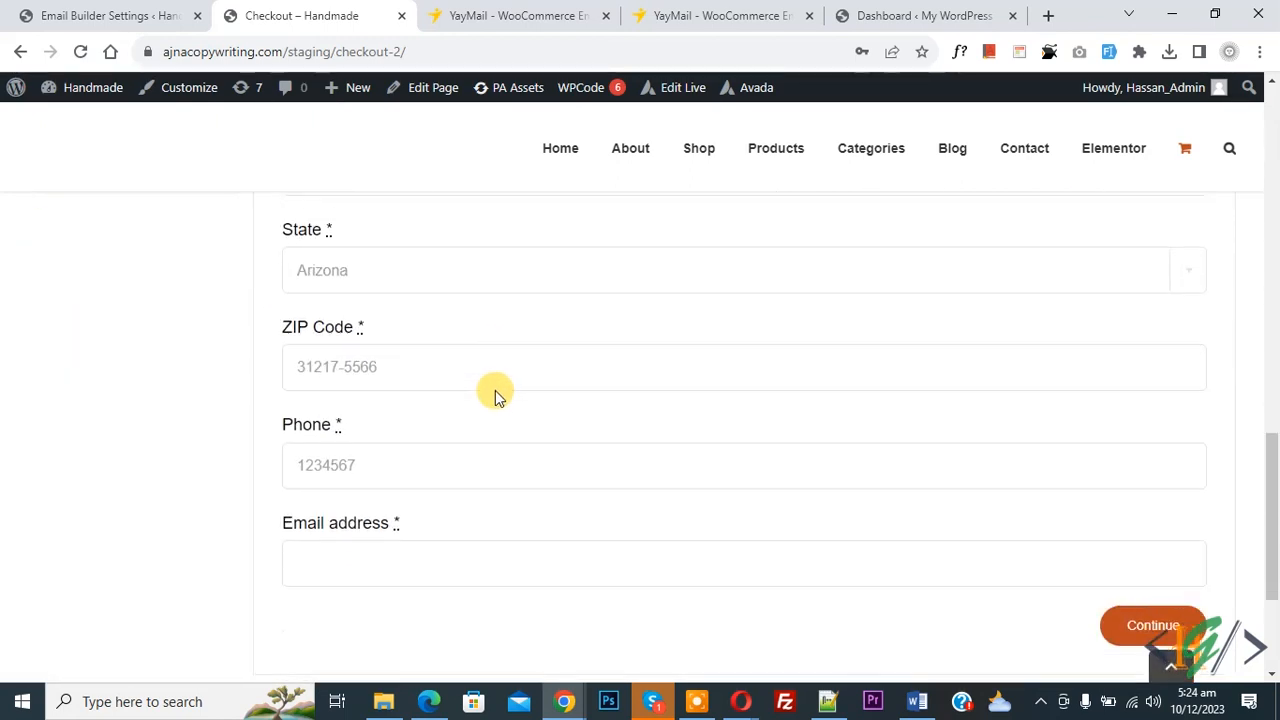
{"action": "left_click", "coordinate": [1125, 405]}
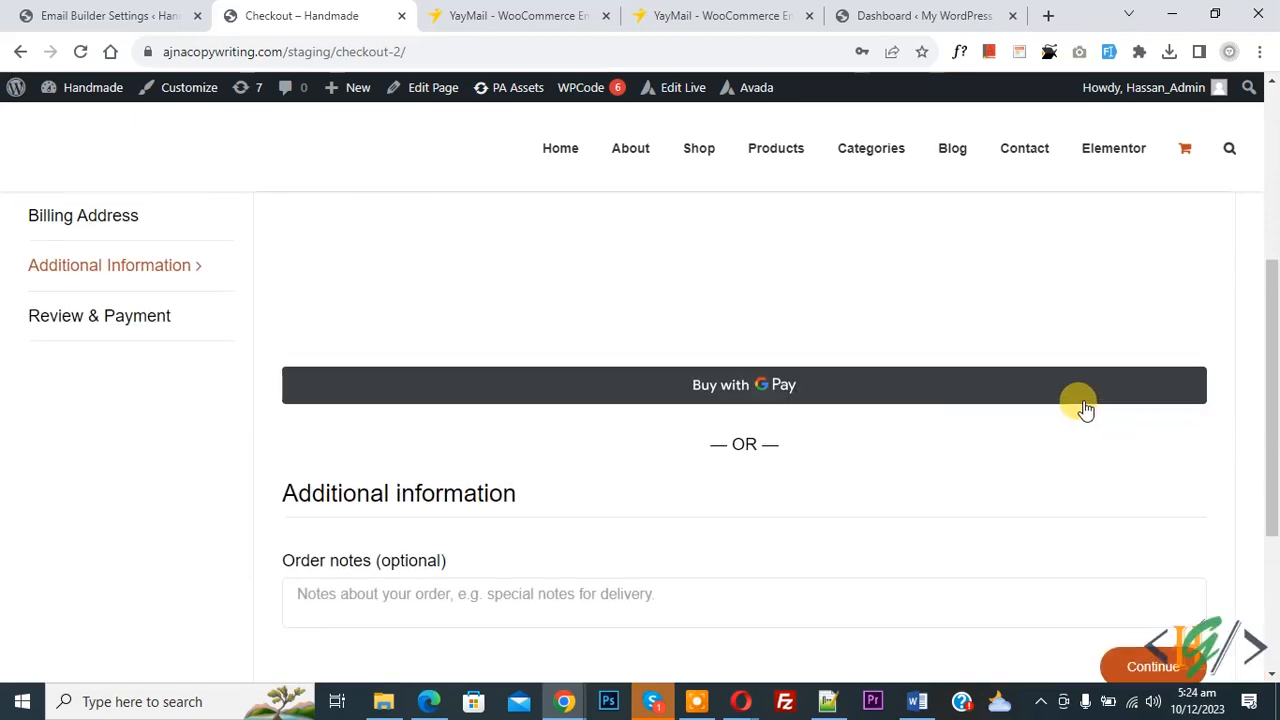
{"action": "left_click", "coordinate": [1130, 471]}
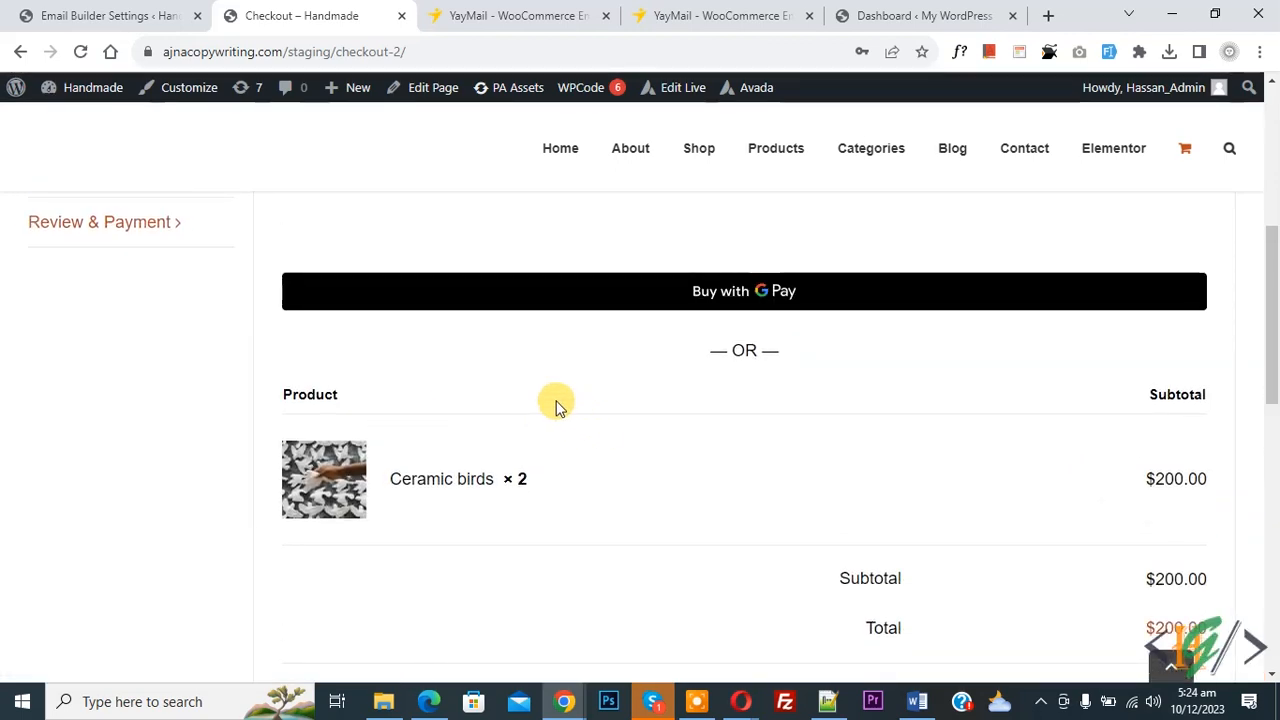
Place the Ceramic birds order with direct bank transfer as the payment method and check the confirmation message.
{"action": "scroll", "coordinate": [555, 415], "scroll_direction": "down", "scroll_amount": 1}
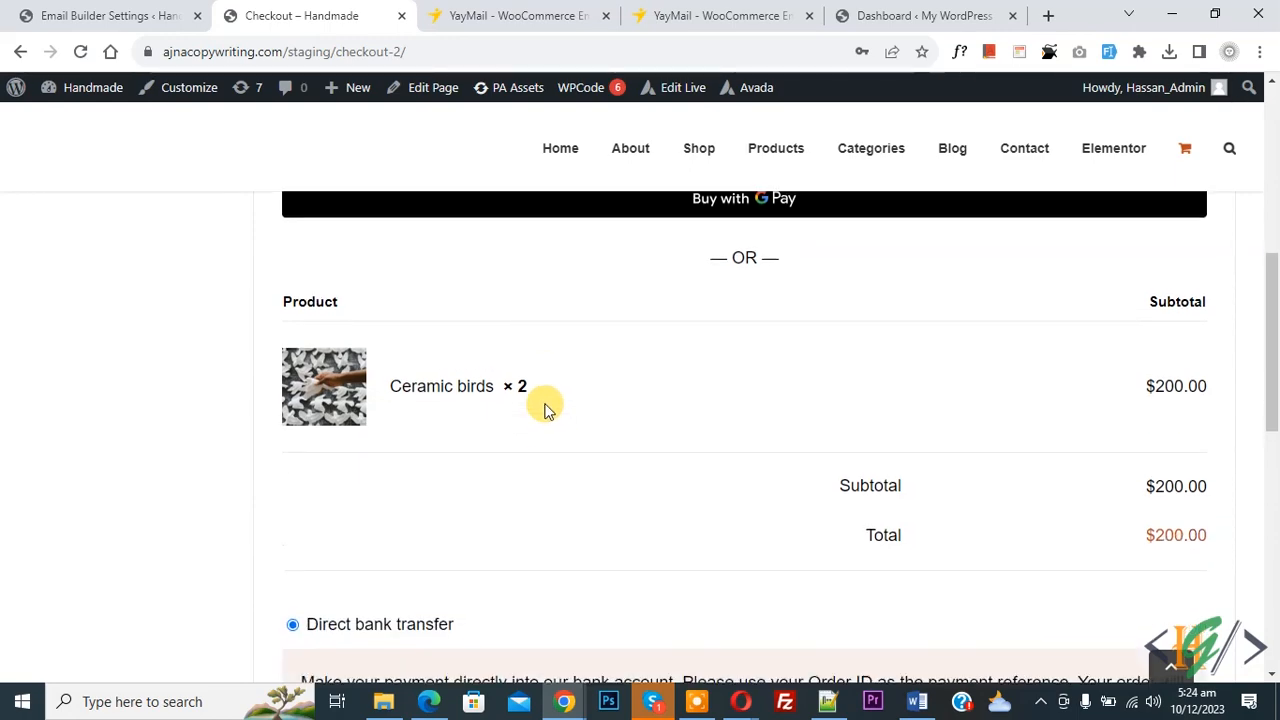
{"action": "scroll", "coordinate": [547, 410], "scroll_direction": "down", "scroll_amount": 2}
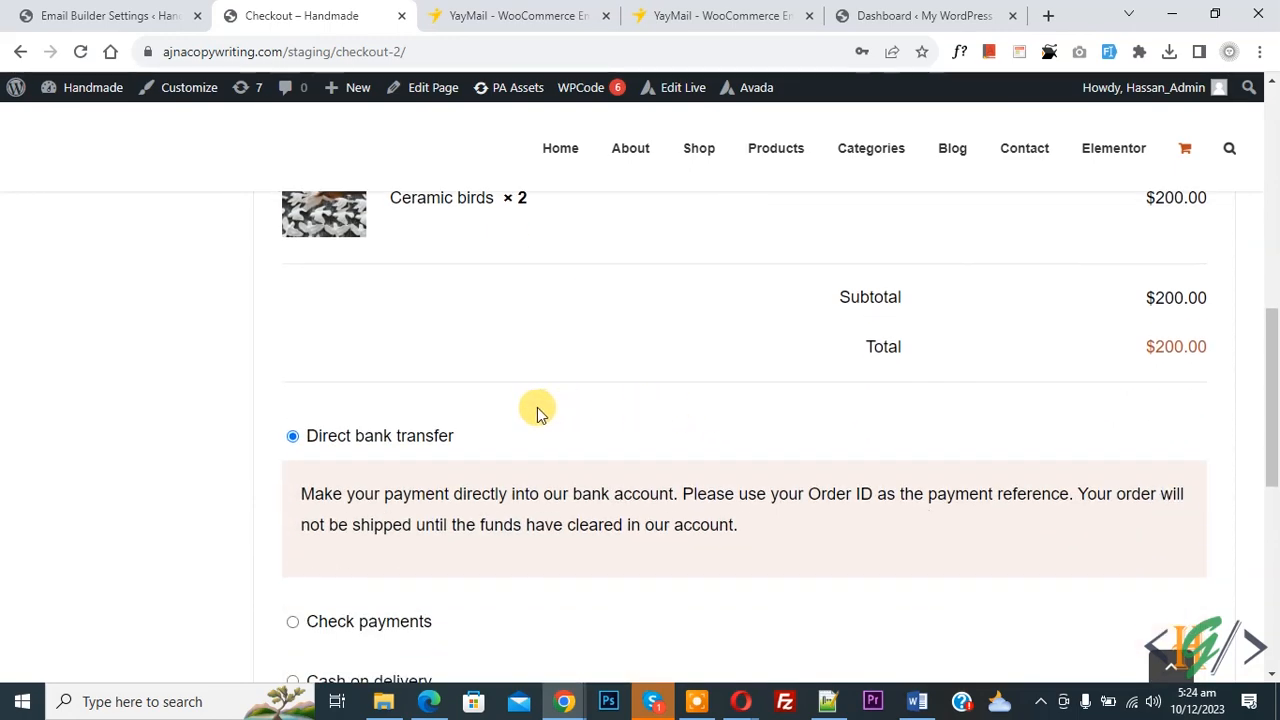
{"action": "scroll", "coordinate": [545, 412], "scroll_direction": "down", "scroll_amount": 5}
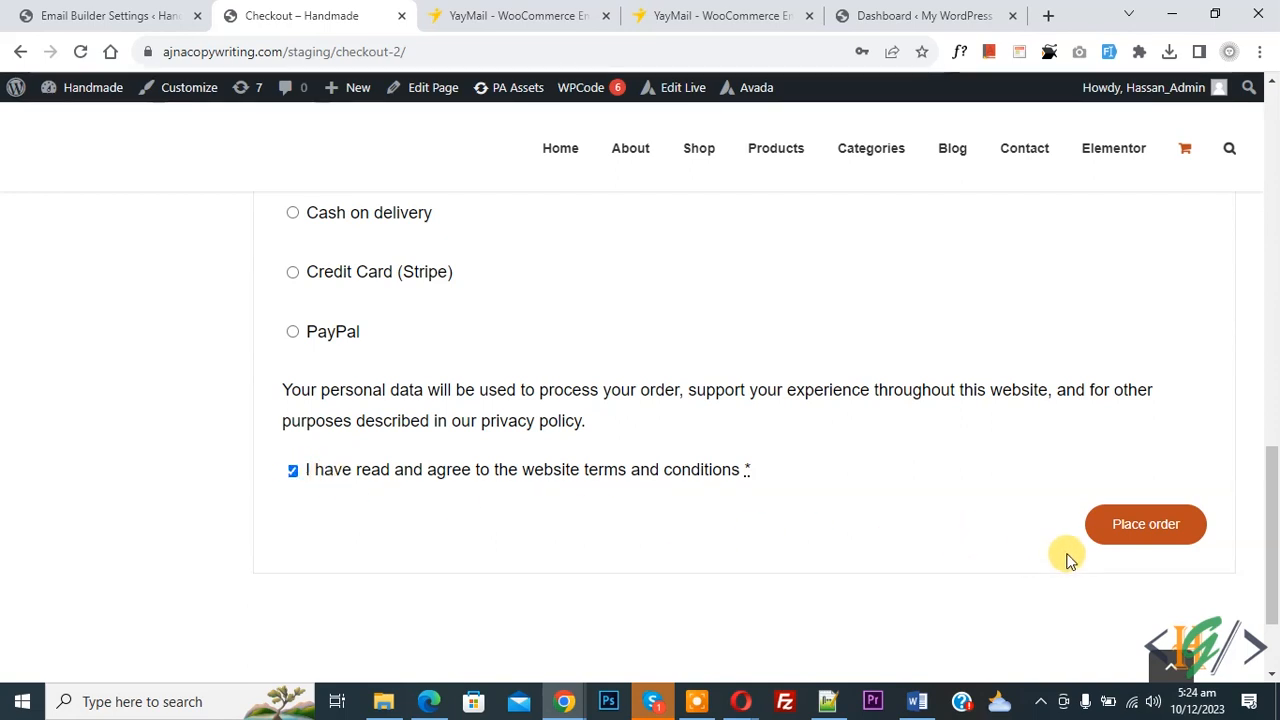
{"action": "left_click", "coordinate": [1127, 540]}
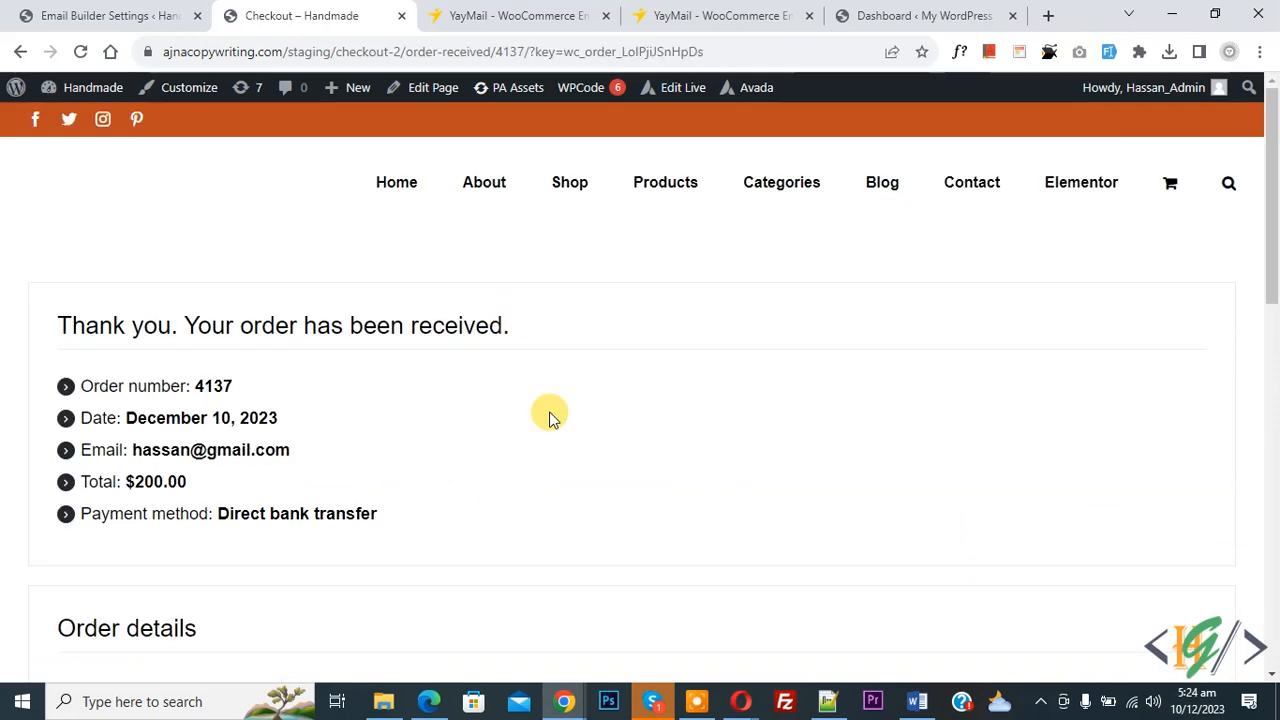
{"action": "left_click_drag", "start_coordinate": [70, 325], "coordinate": [443, 327]}
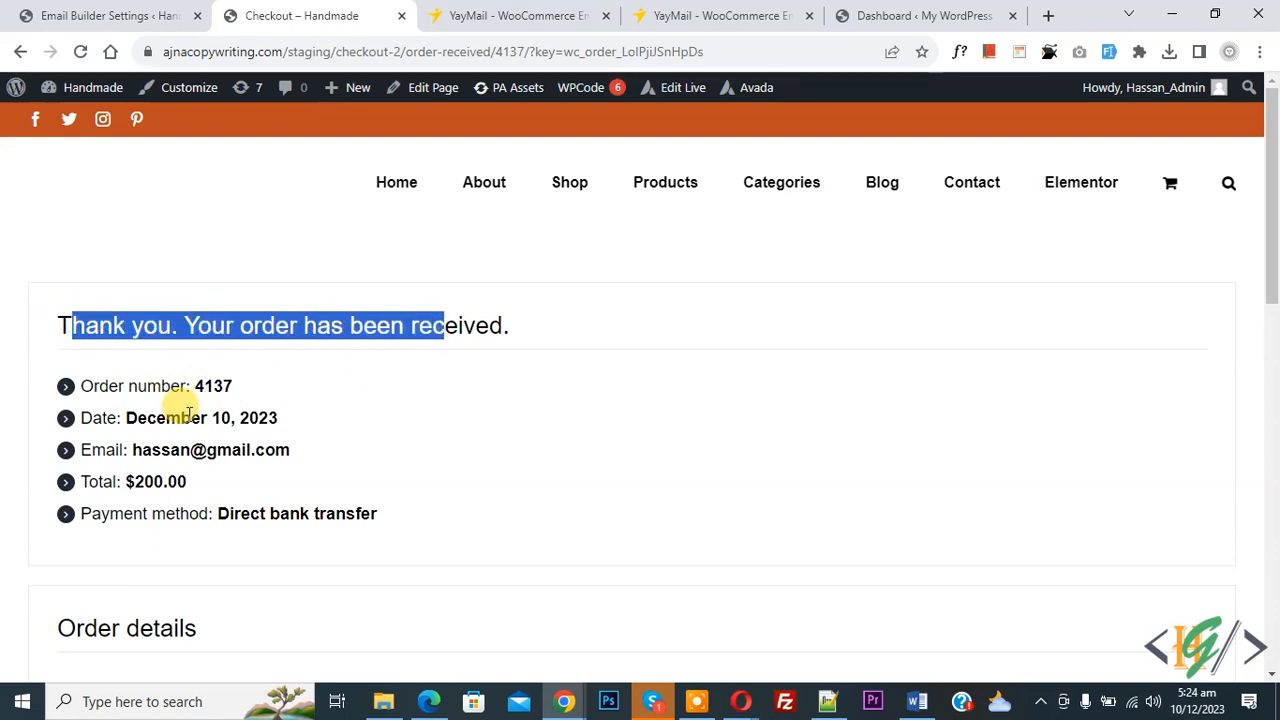
{"action": "left_click", "coordinate": [564, 463]}
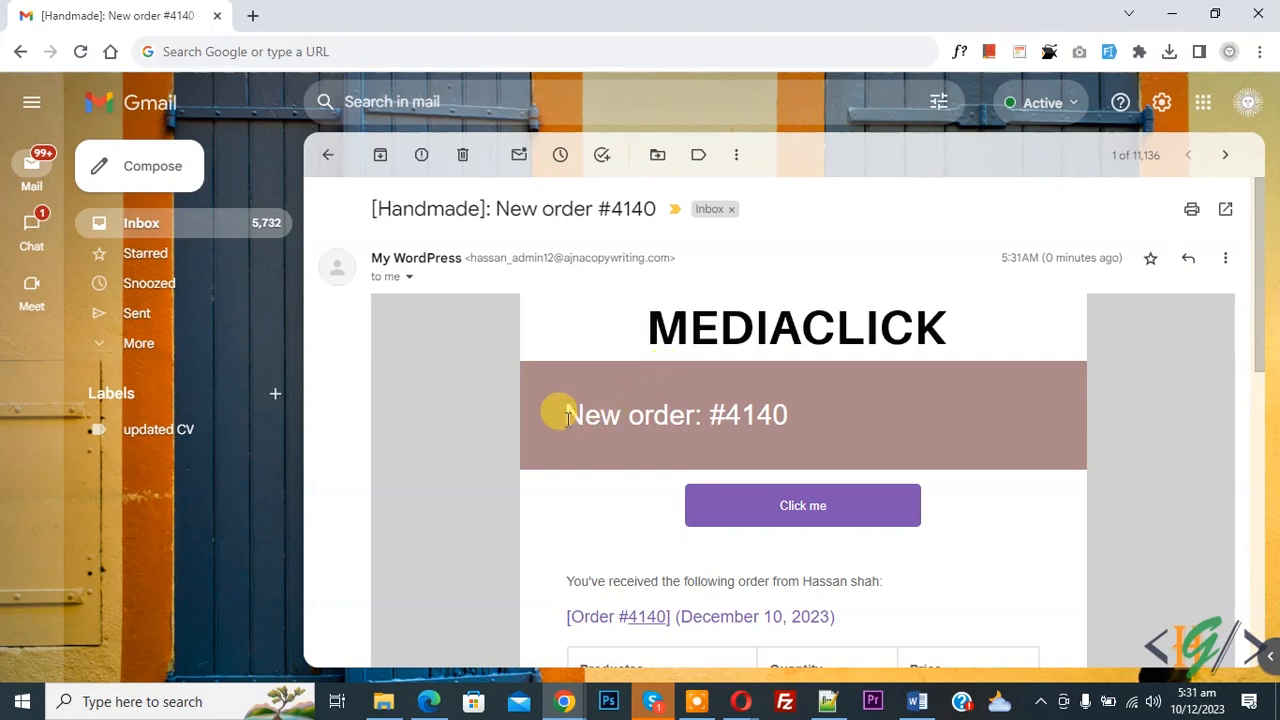
Read through the received New order email in Gmail, checking the heading, product table, billing address and footer.
{"action": "scroll", "coordinate": [566, 416], "scroll_direction": "down", "scroll_amount": 3}
{"action": "scroll", "coordinate": [618, 415], "scroll_direction": "down", "scroll_amount": 2}
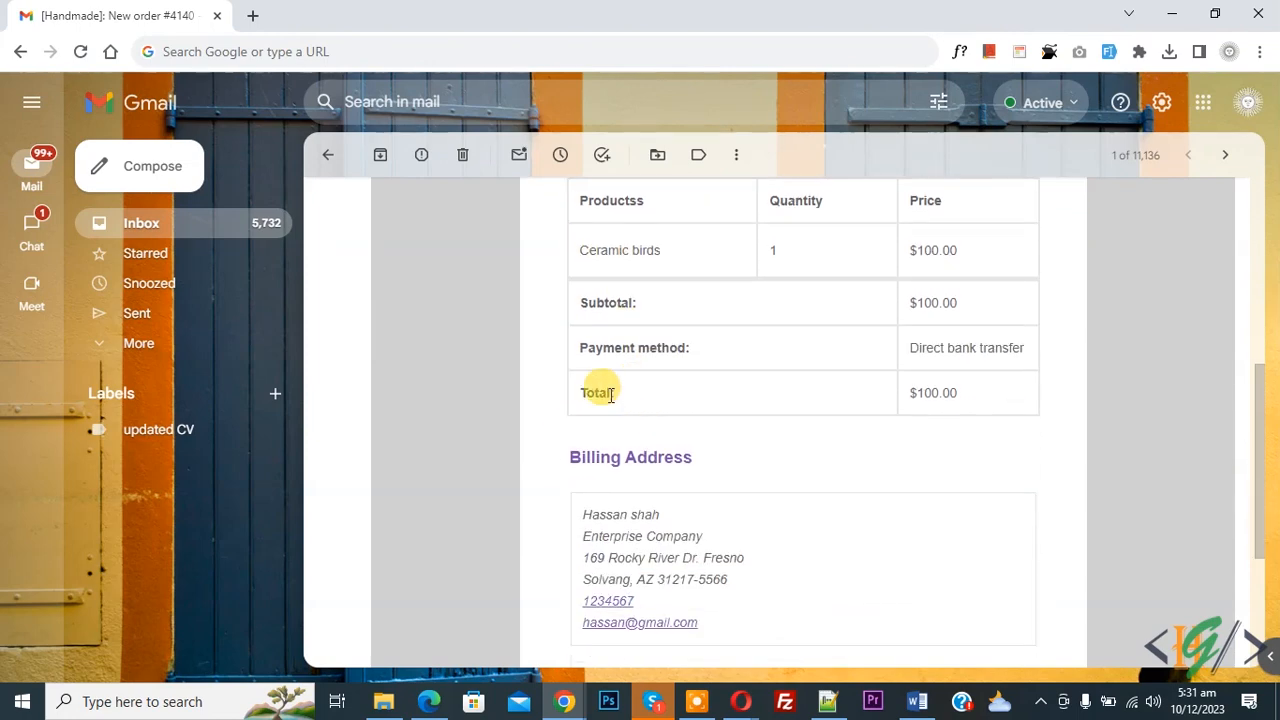
{"action": "double_click", "coordinate": [643, 201]}
{"action": "scroll", "coordinate": [628, 366], "scroll_direction": "down", "scroll_amount": 2}
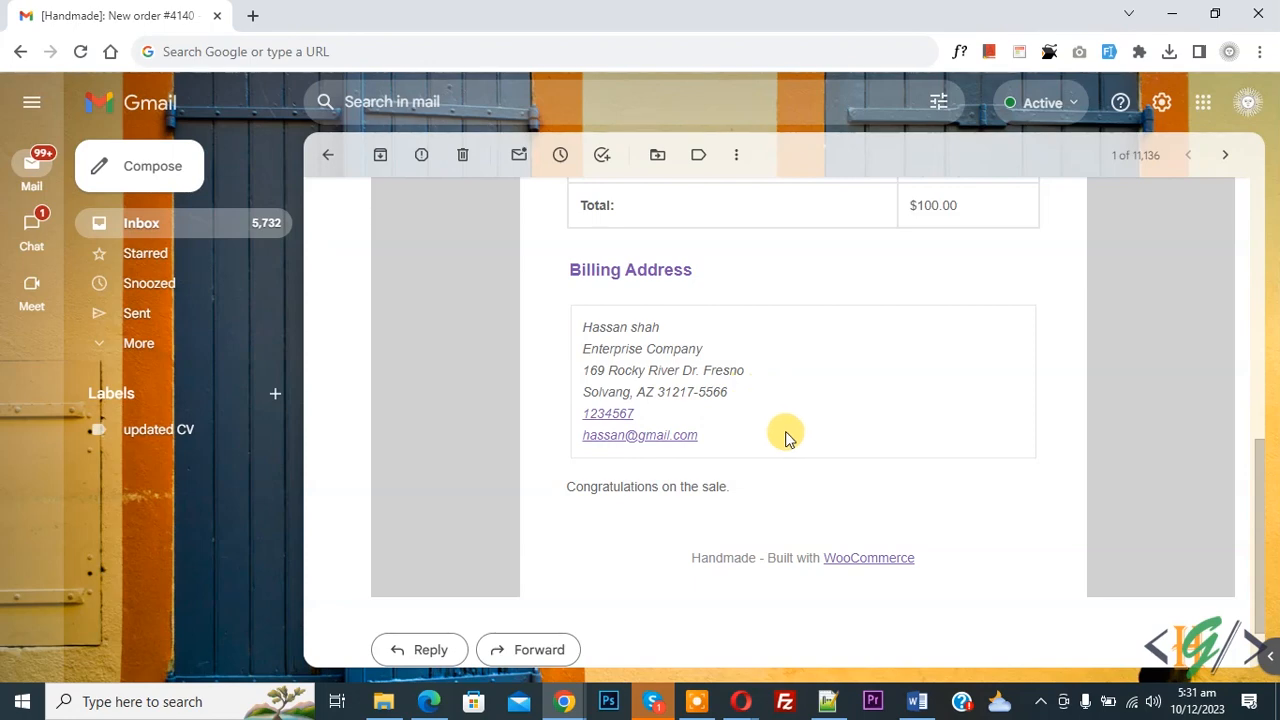
{"action": "scroll", "coordinate": [751, 514], "scroll_direction": "up", "scroll_amount": 6}
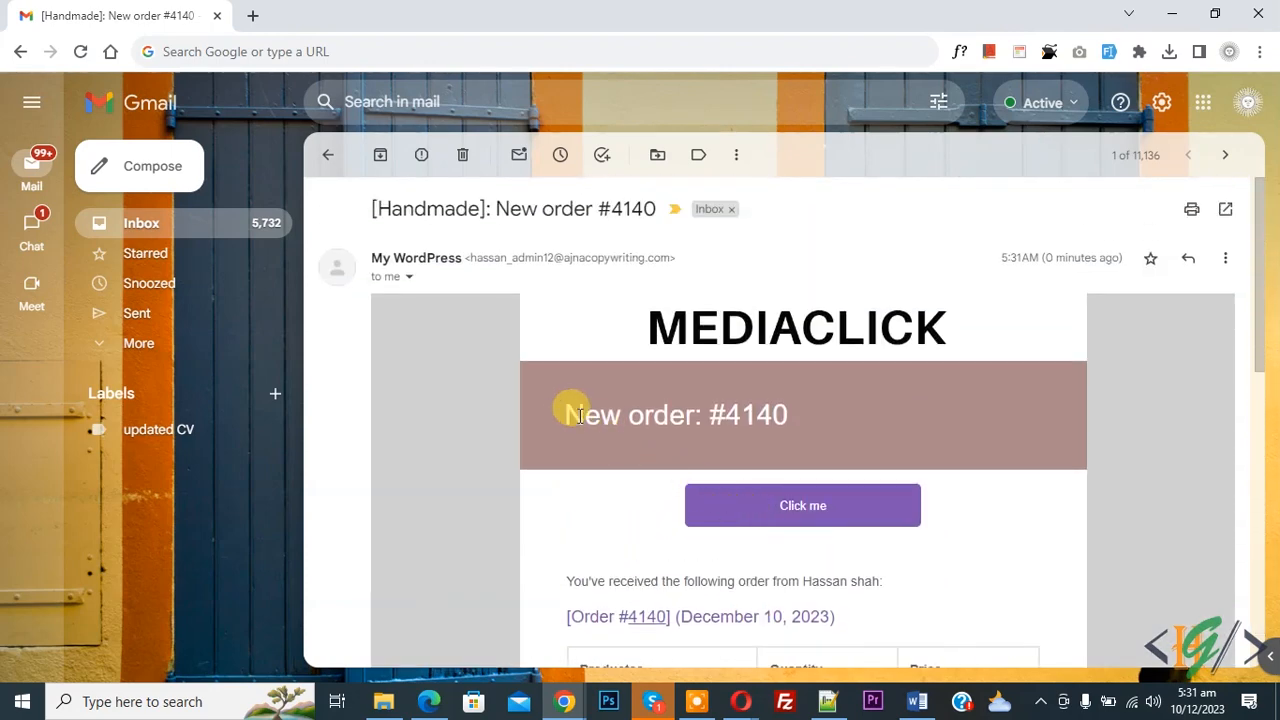
{"action": "left_click_drag", "start_coordinate": [547, 384], "coordinate": [700, 388]}
{"action": "left_click", "coordinate": [744, 388]}
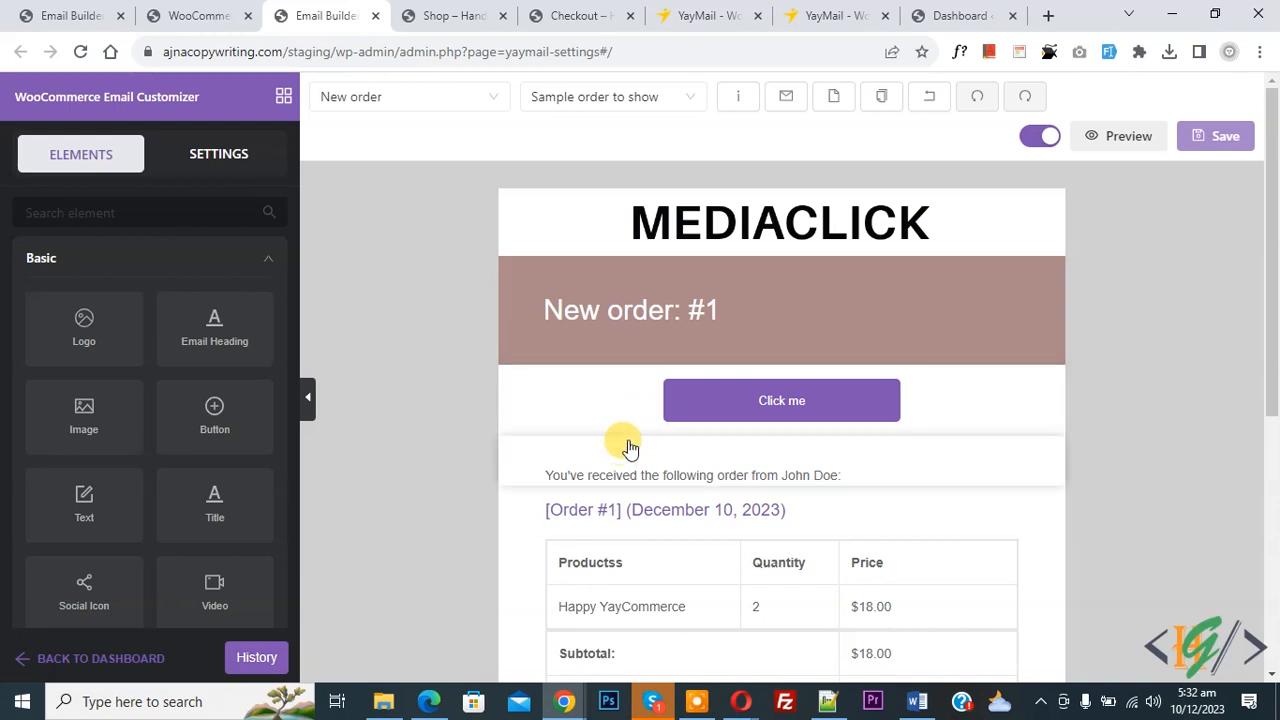
Review the New order template in the email builder and look through the list of customizable email templates.
{"action": "scroll", "coordinate": [628, 447], "scroll_direction": "down", "scroll_amount": 1}
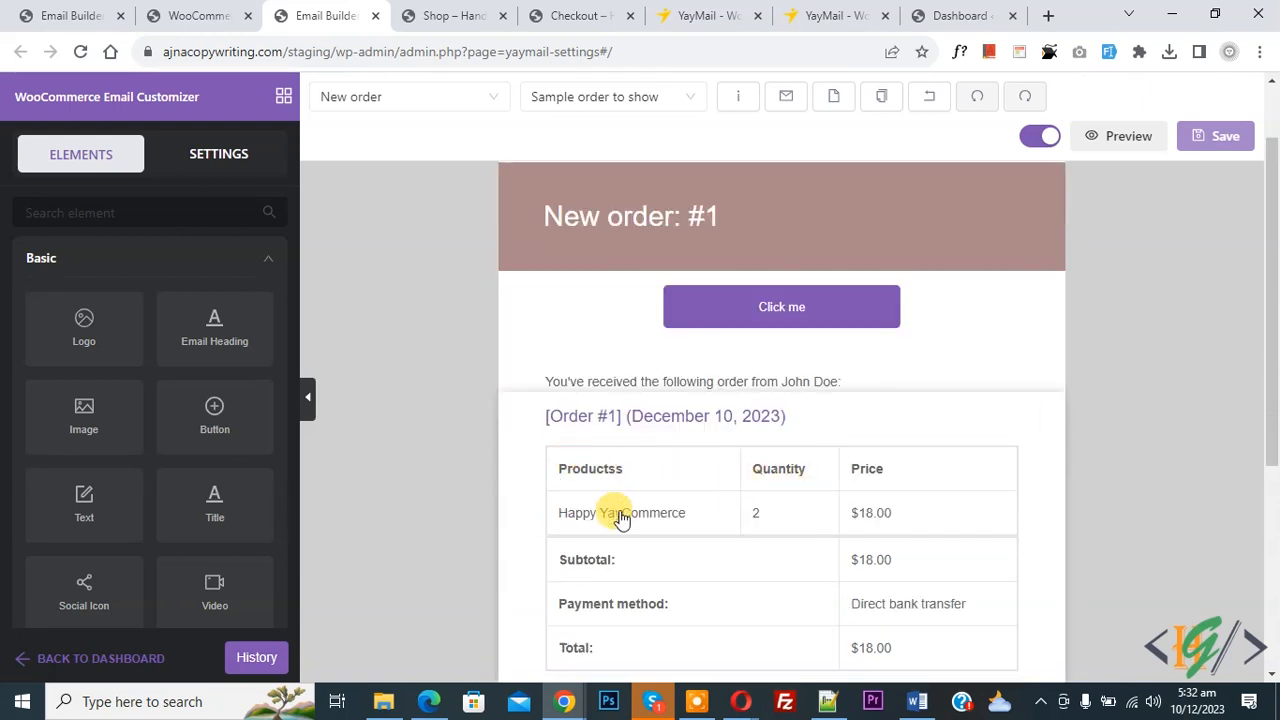
{"action": "scroll", "coordinate": [620, 525], "scroll_direction": "down", "scroll_amount": 4}
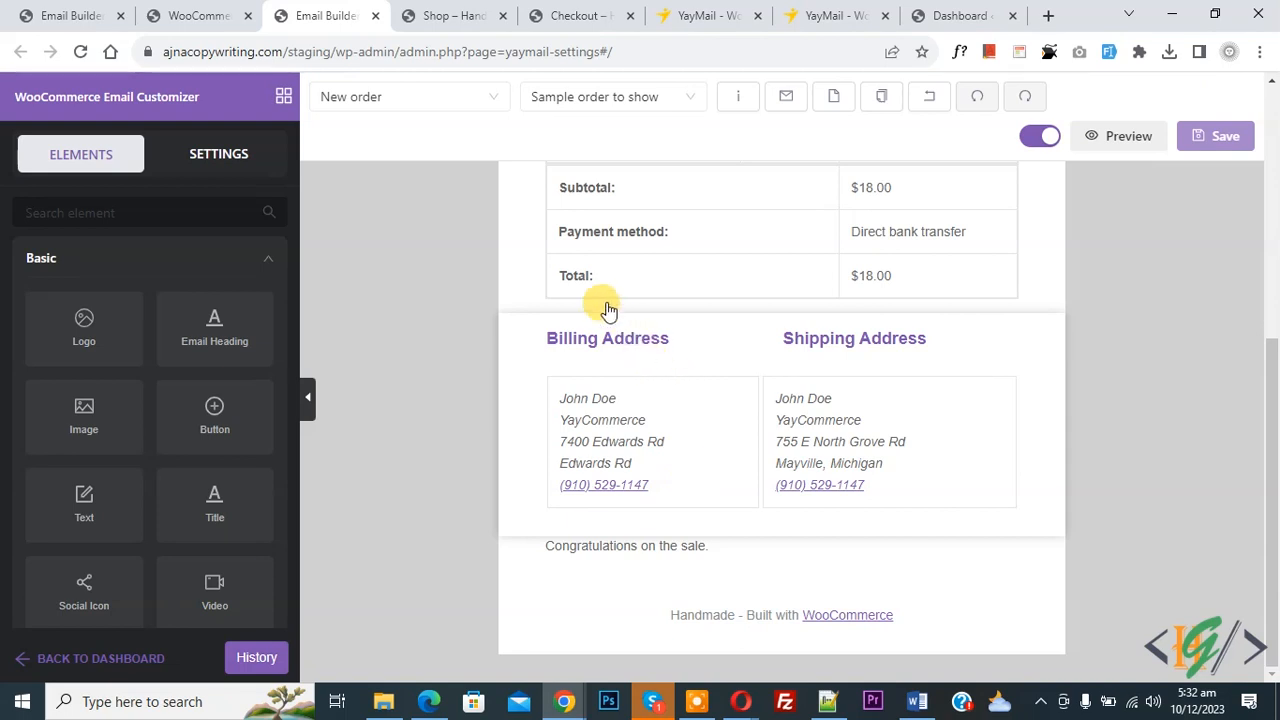
{"action": "left_click", "coordinate": [410, 108]}
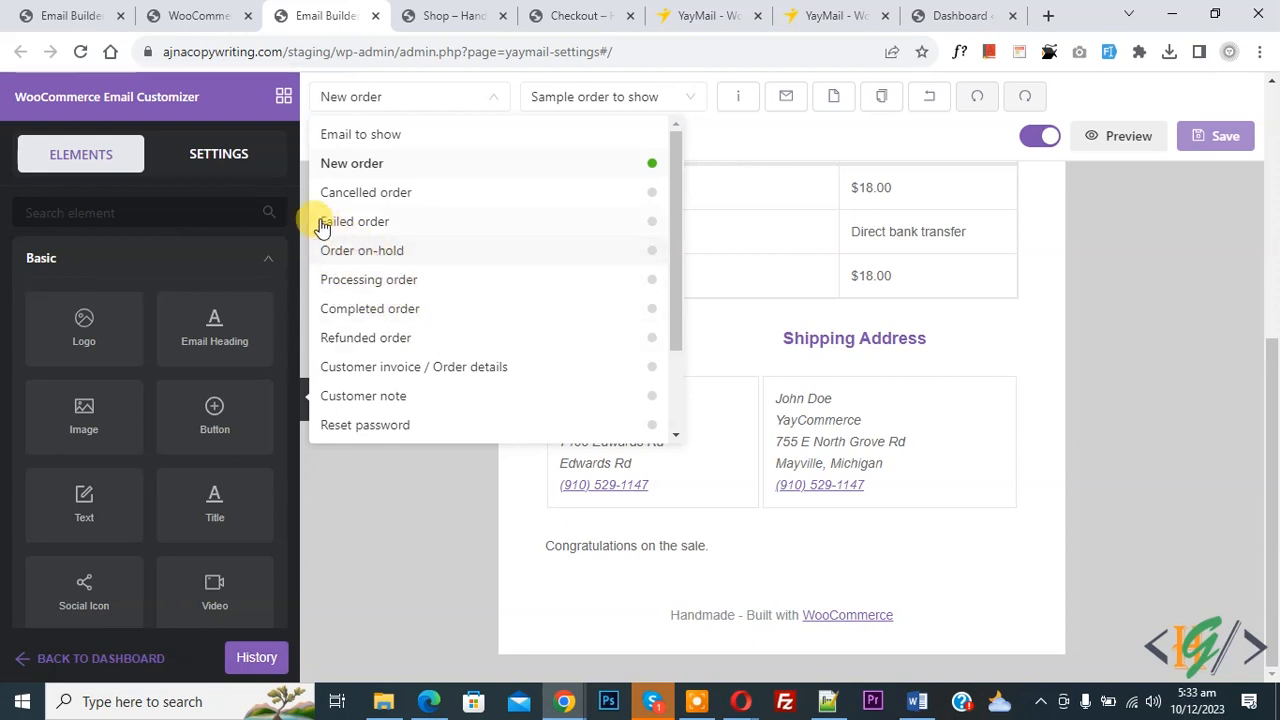
{"action": "scroll", "coordinate": [447, 330], "scroll_direction": "down", "scroll_amount": 1}
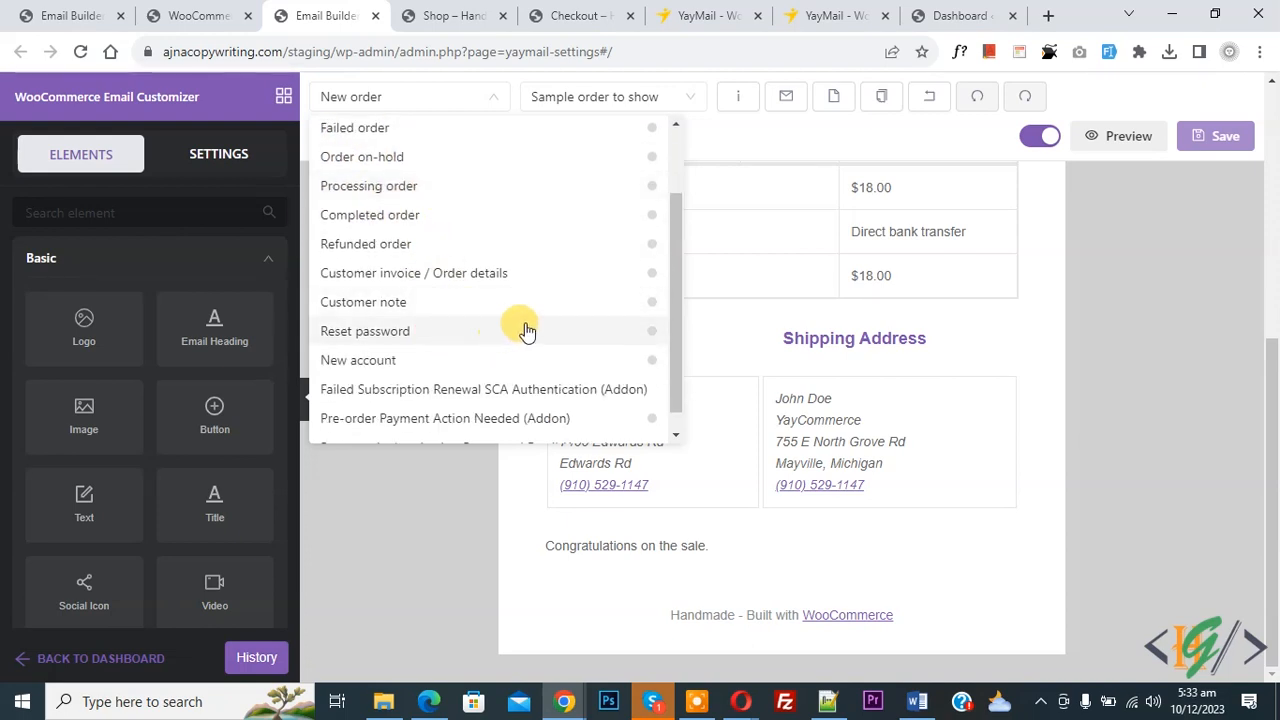
{"action": "left_click", "coordinate": [348, 98]}
View the YayMail Pro product page on the YayCommerce site and return to the email builder.
{"action": "left_click", "coordinate": [692, 16]}
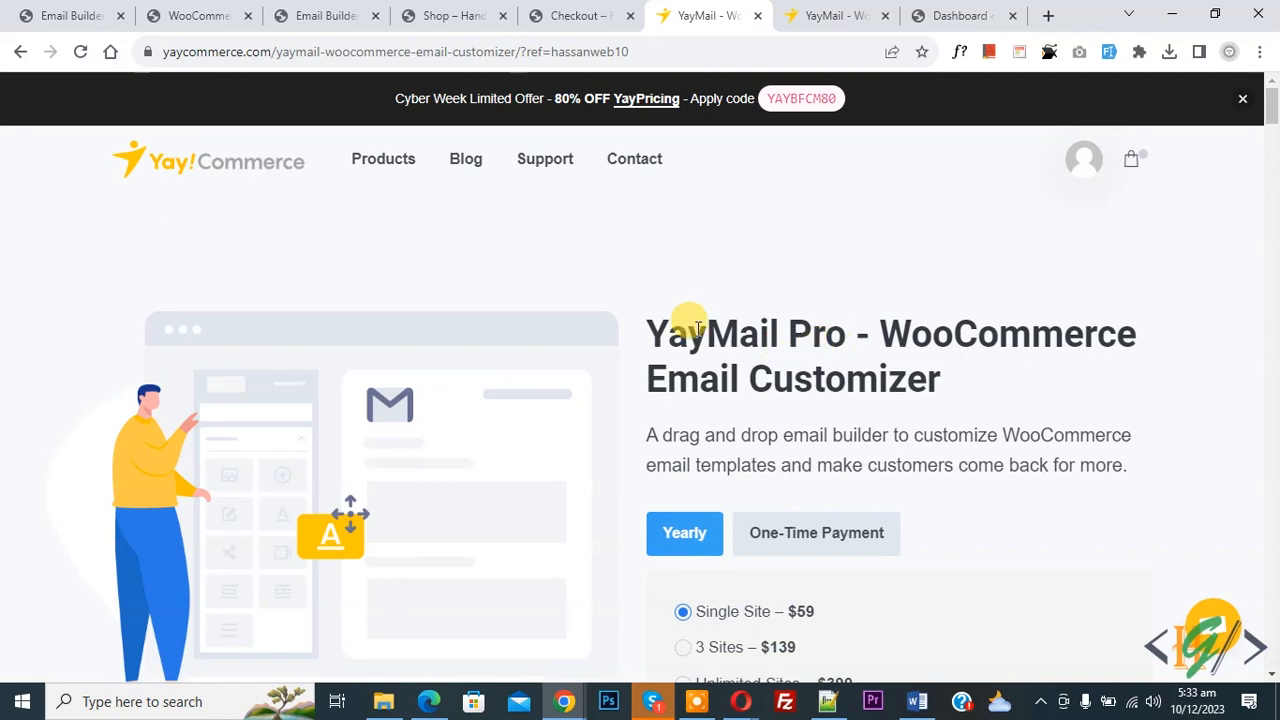
{"action": "left_click", "coordinate": [350, 8]}
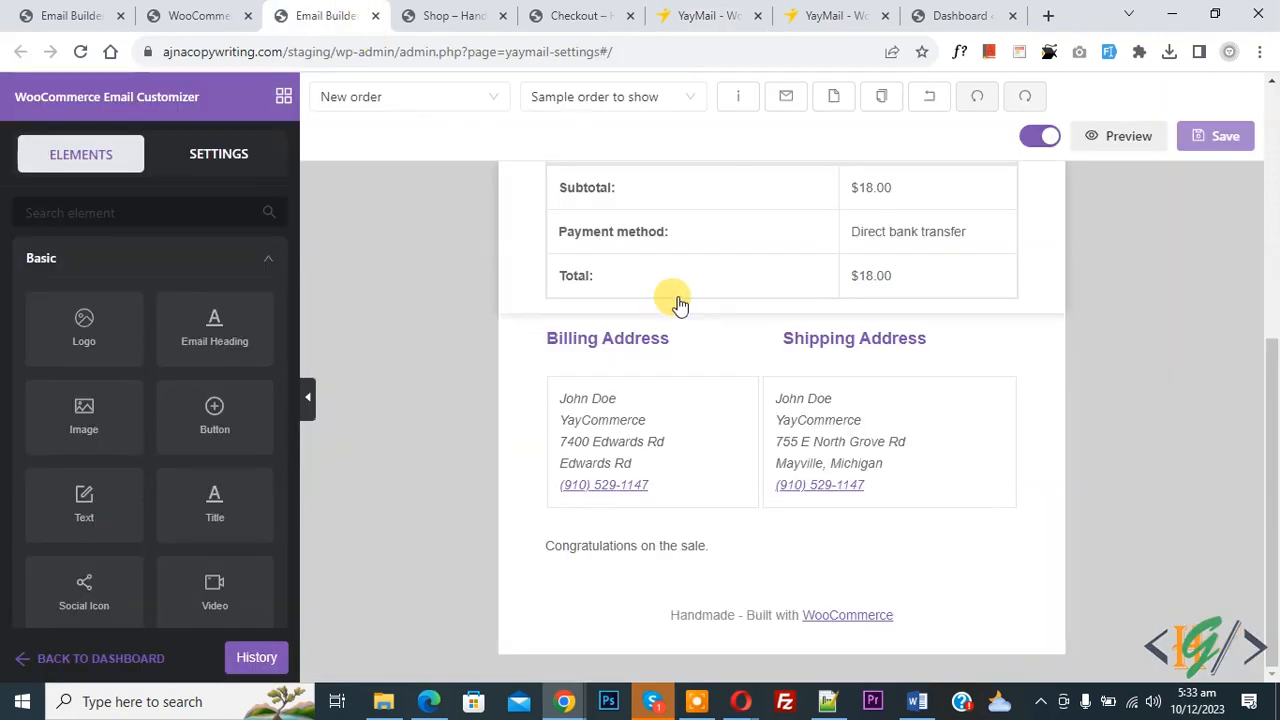